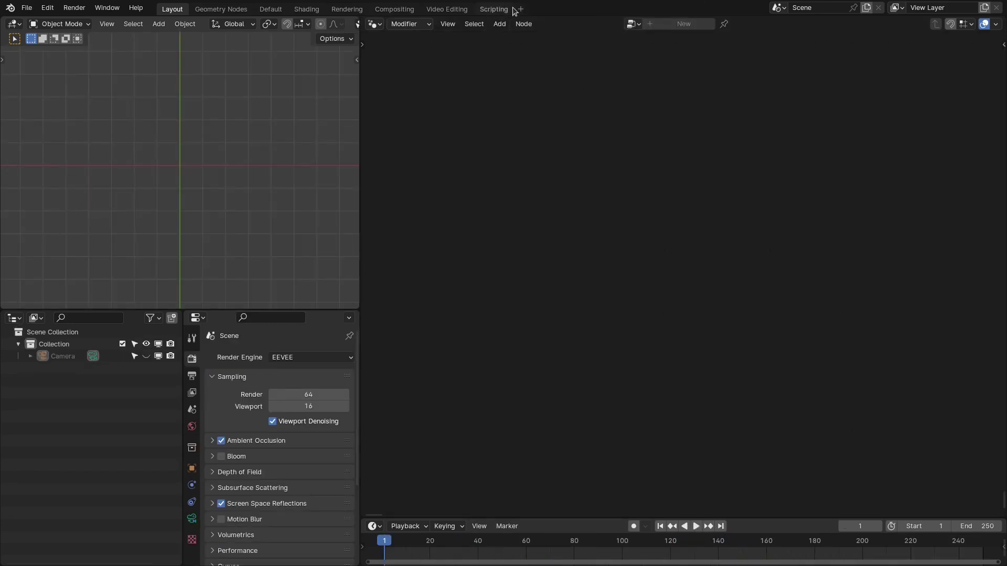
# Add a VFX Motion Tracking workspace and open gatos_.mp4 as the movie clip
pyautogui.click(519, 10)
pyautogui.moveTo(532, 67)
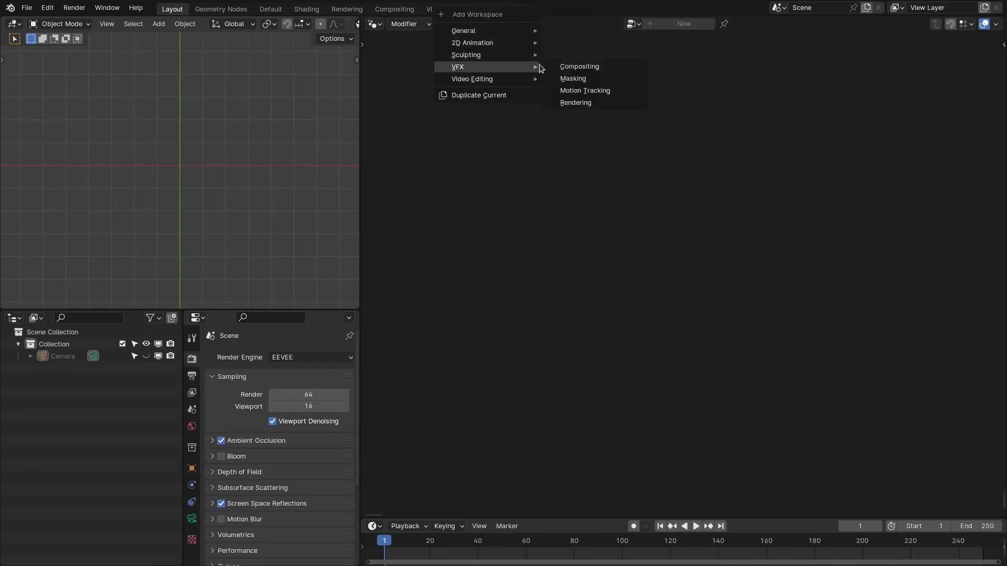
pyautogui.click(599, 91)
pyautogui.click(524, 299)
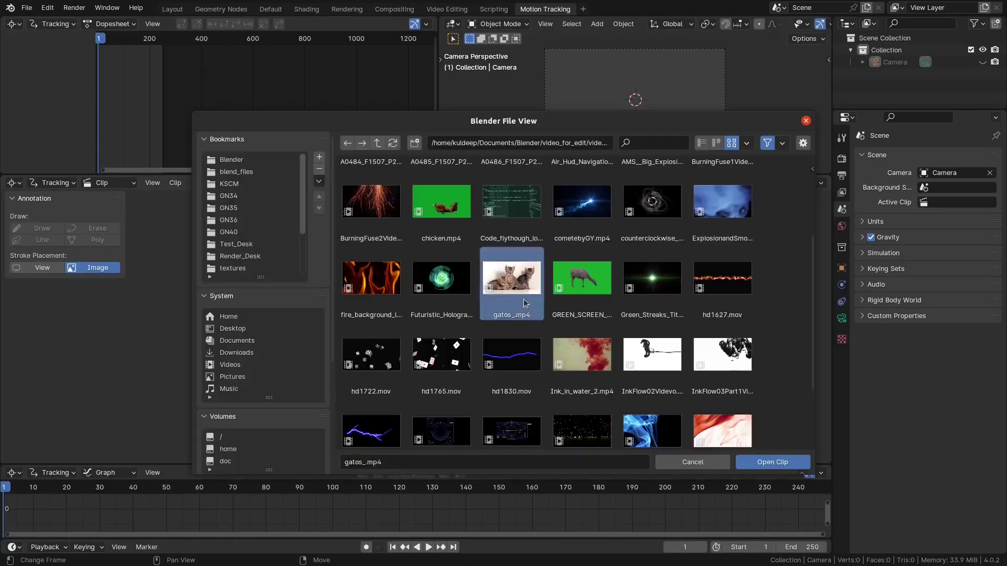
pyautogui.click(771, 462)
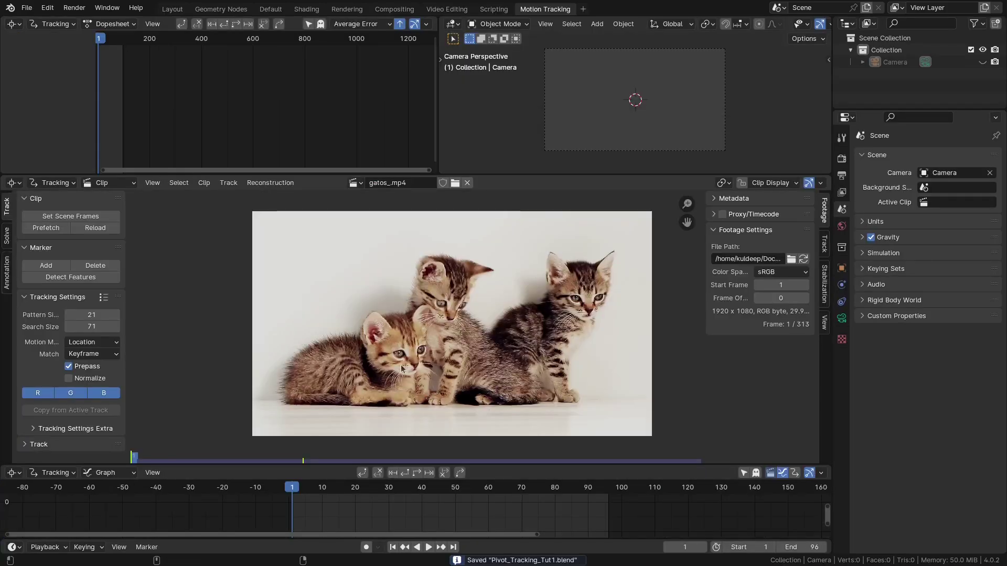
# Set the tracking settings to match the previous frame, with Normalize enabled and Prepass disabled
pyautogui.scroll(6, 401, 367)
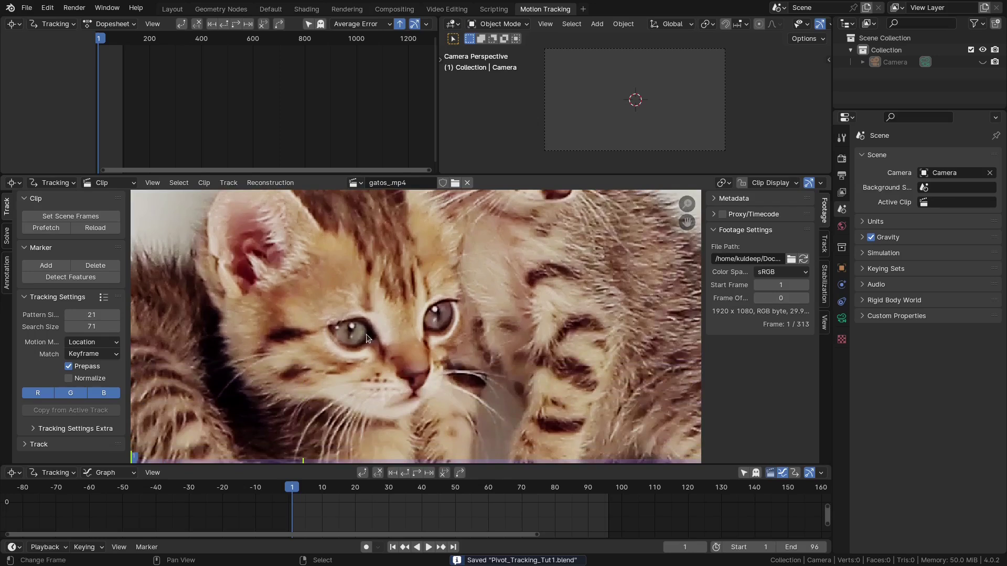
pyautogui.click(94, 342)
pyautogui.click(95, 347)
pyautogui.click(88, 353)
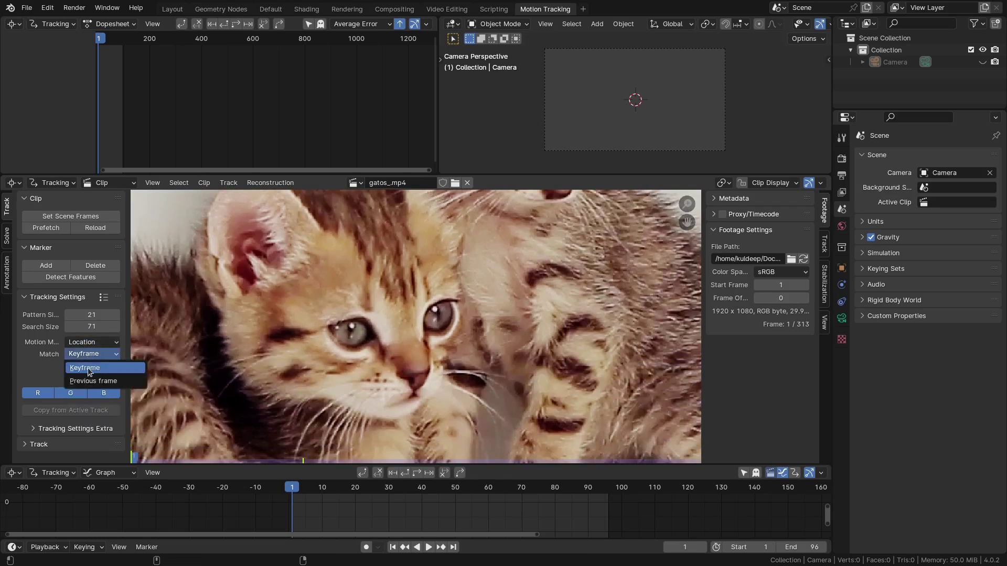
pyautogui.click(89, 378)
pyautogui.click(74, 378)
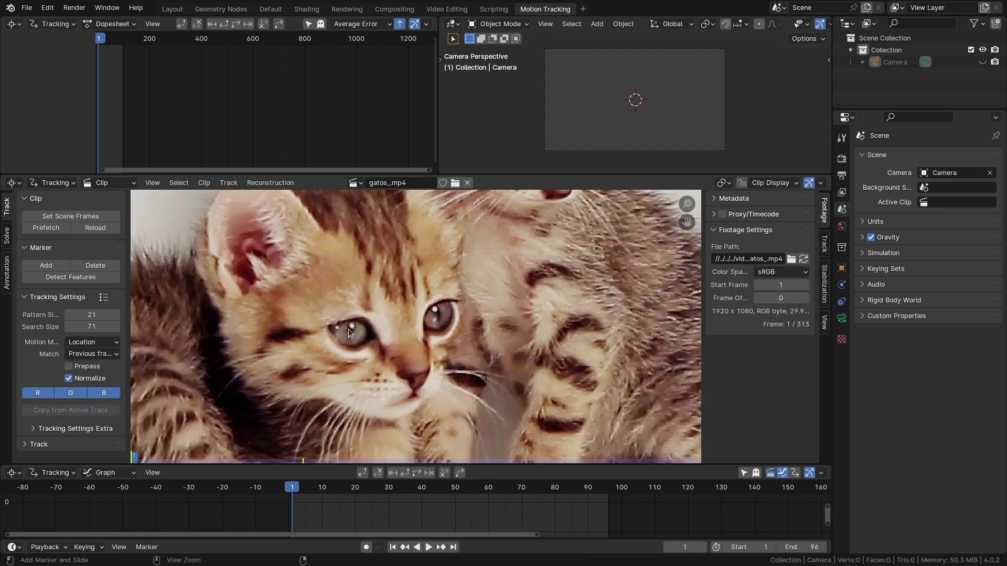
# Place a tracking marker on each eye of the front kitten and enlarge each one to frame the eye
pyautogui.keyDown('ctrl'); pyautogui.click(350, 330); pyautogui.keyUp('ctrl')
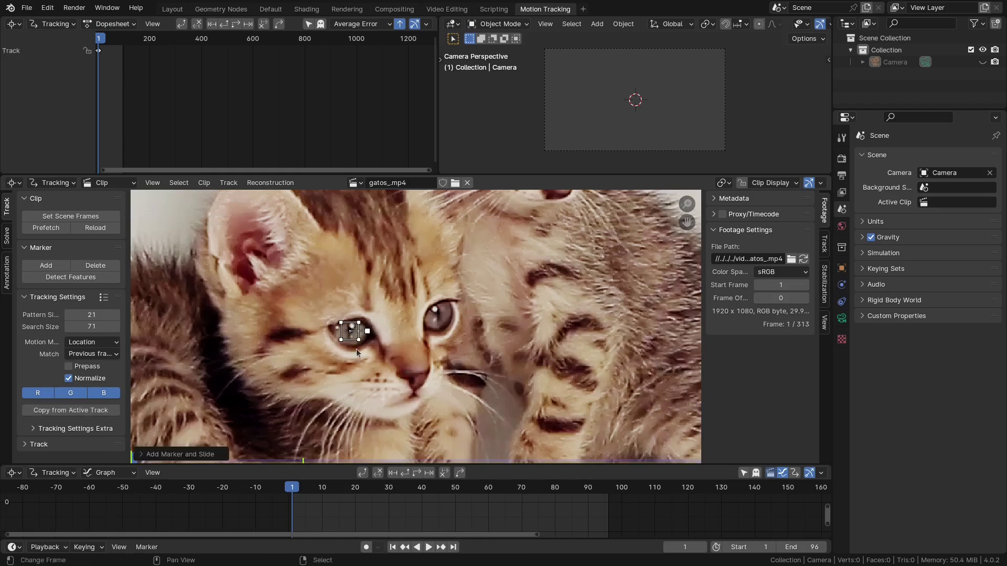
pyautogui.press('s')
pyautogui.click(461, 350)
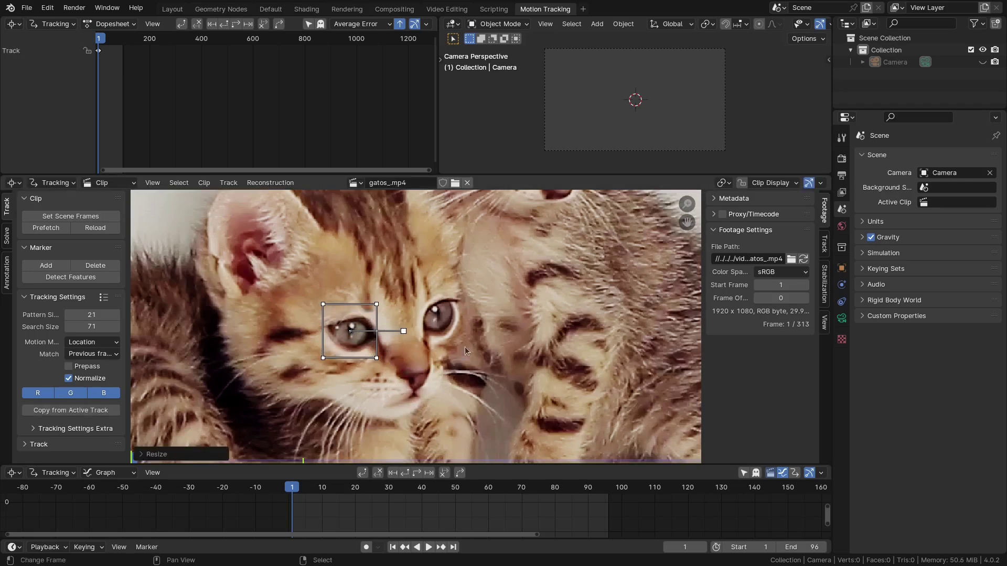
pyautogui.keyDown('ctrl'); pyautogui.click(439, 314); pyautogui.keyUp('ctrl')
pyautogui.press('s')
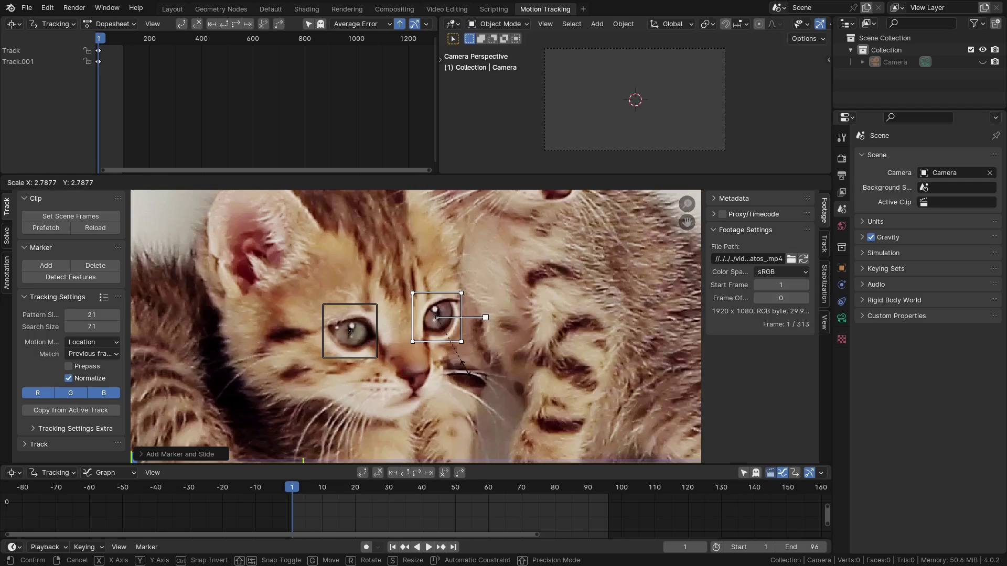
pyautogui.click(465, 367)
# Track both eye markers forward through the clip and play back the tracked motion
pyautogui.press('a')
pyautogui.hotkey('ctrl', 't')
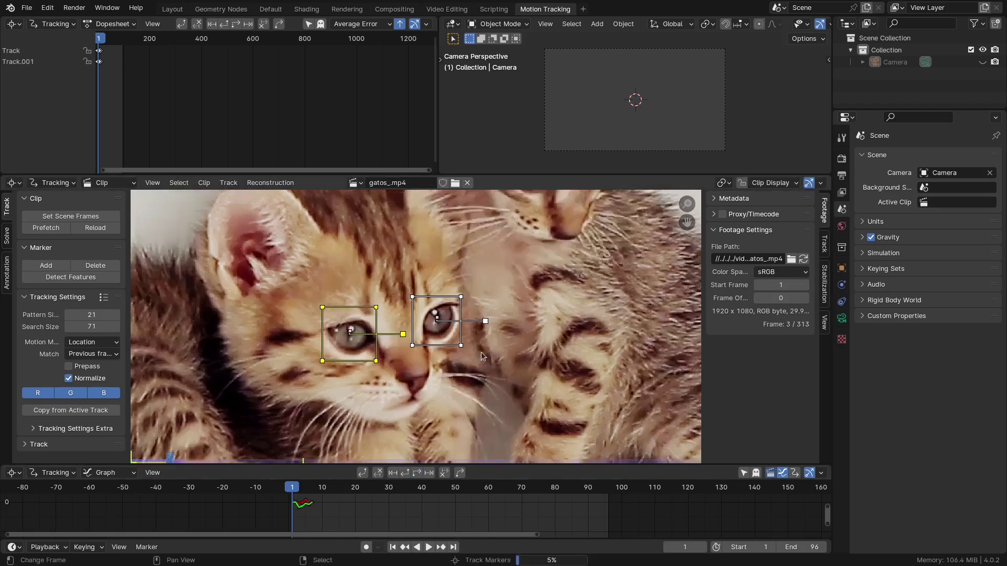
pyautogui.moveTo(539, 510); pyautogui.dragTo(379, 510)
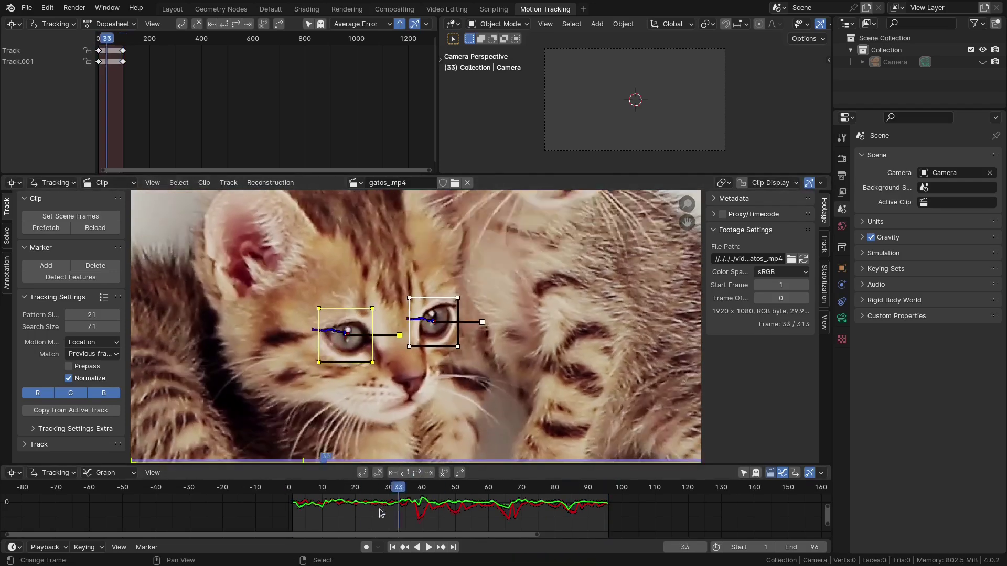
pyautogui.press('space')
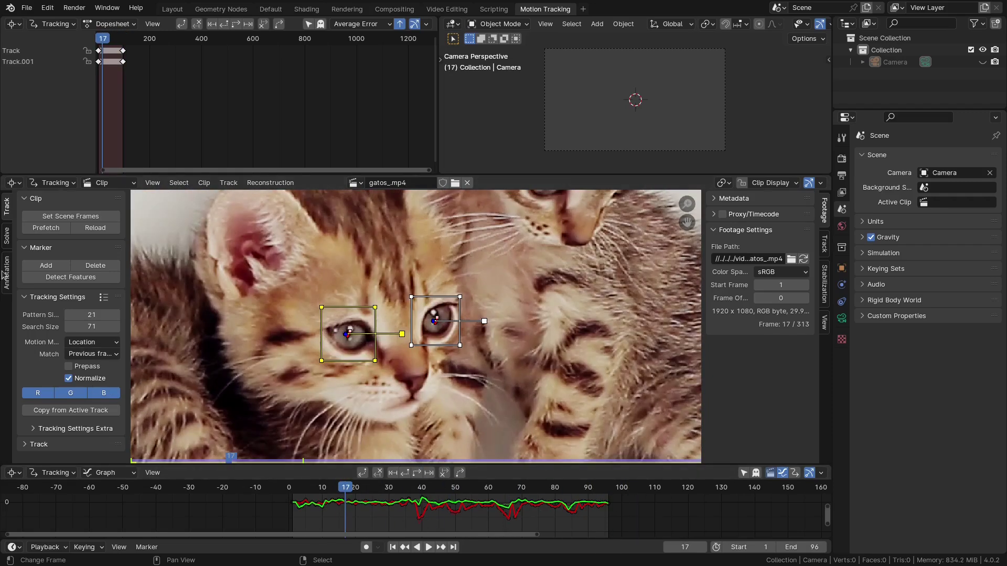
# Collapse the Clip, Marker and Tracking Settings sections of the tracking tools
pyautogui.click(21, 247)
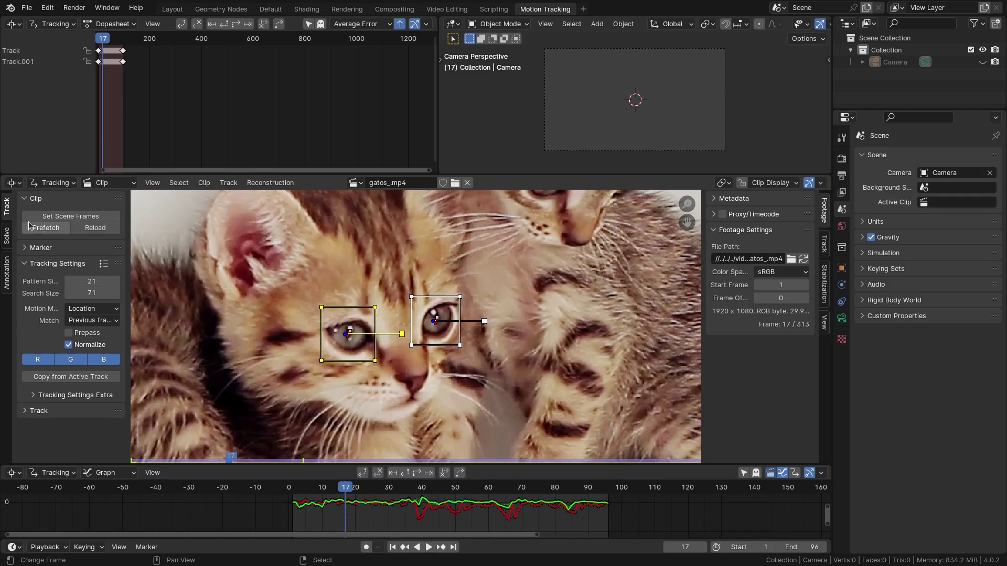
pyautogui.click(25, 199)
pyautogui.click(84, 230)
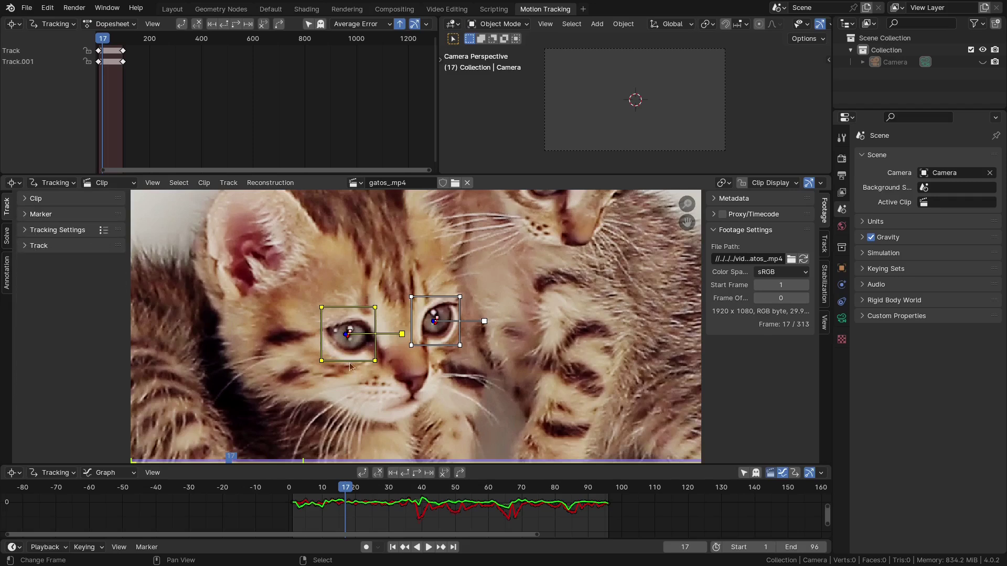
pyautogui.scroll(-2, 351, 366)
pyautogui.scroll(1, 428, 350)
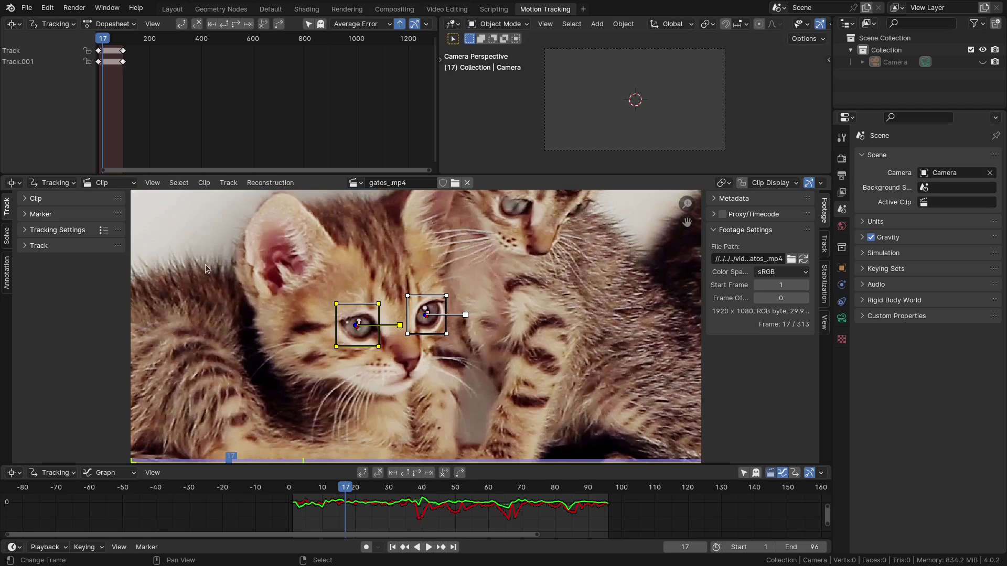
# Link an empty to each of the two eye tracks using the Geometry options of the Solve tools
pyautogui.click(7, 237)
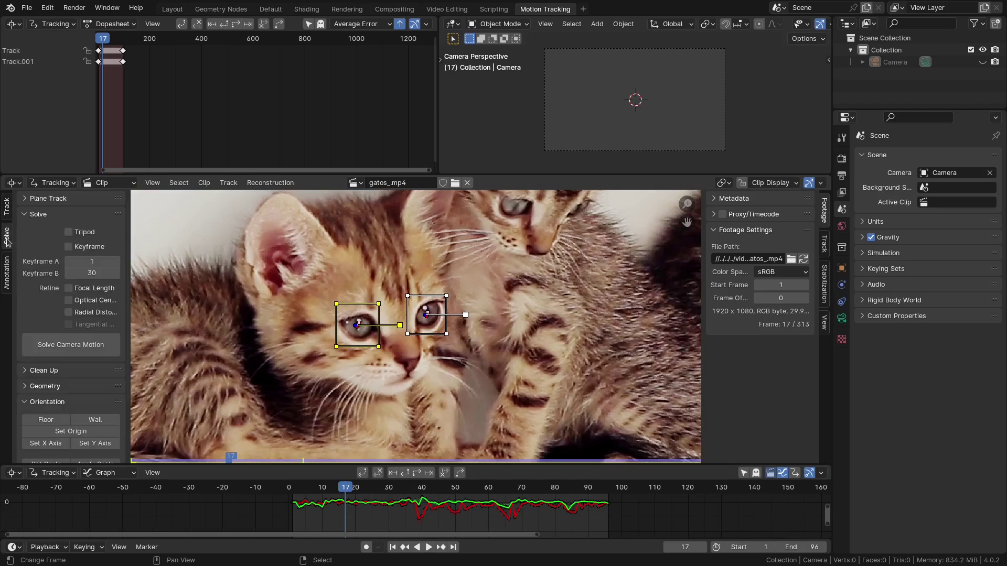
pyautogui.click(25, 215)
pyautogui.click(30, 260)
pyautogui.click(41, 277)
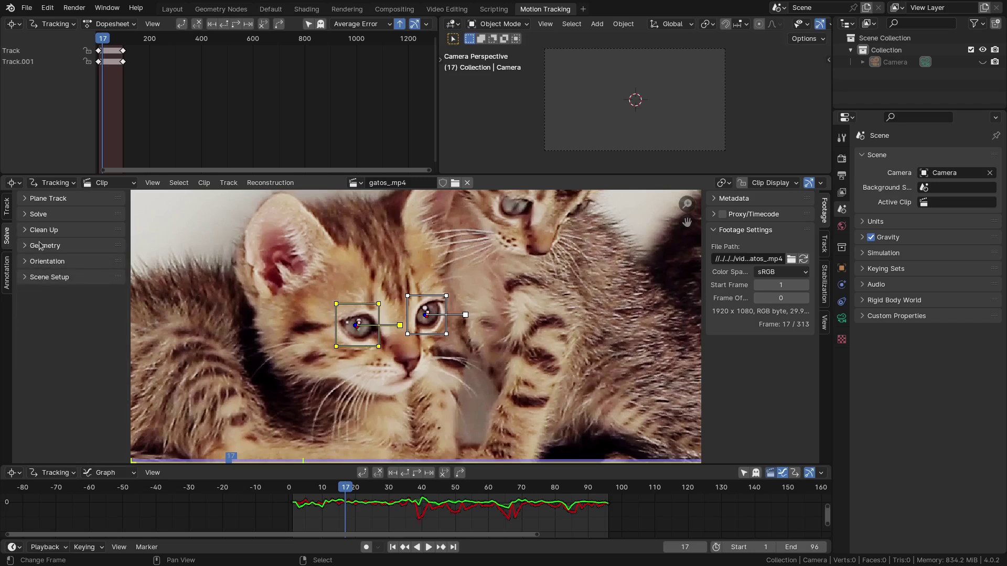
pyautogui.click(41, 245)
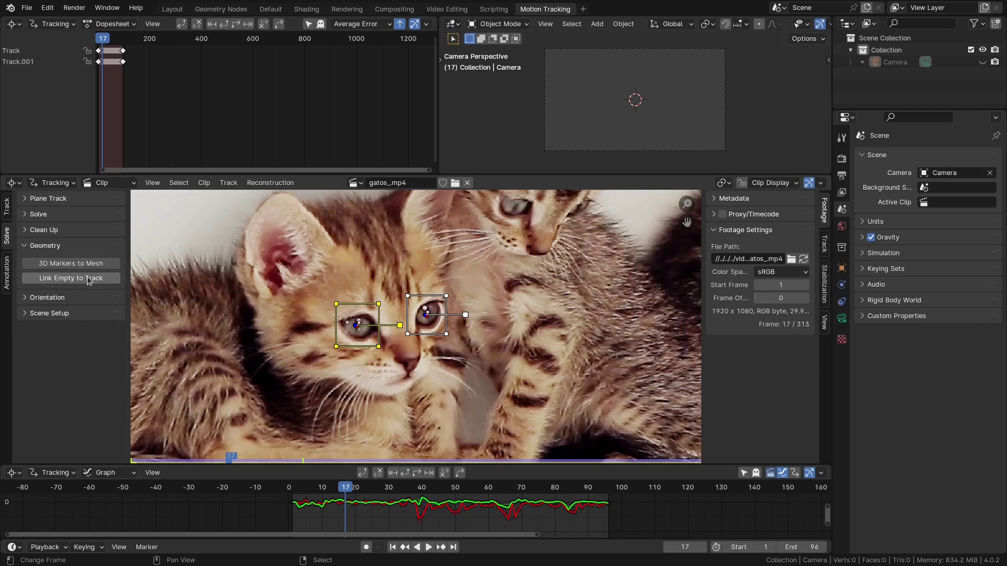
pyautogui.click(116, 283)
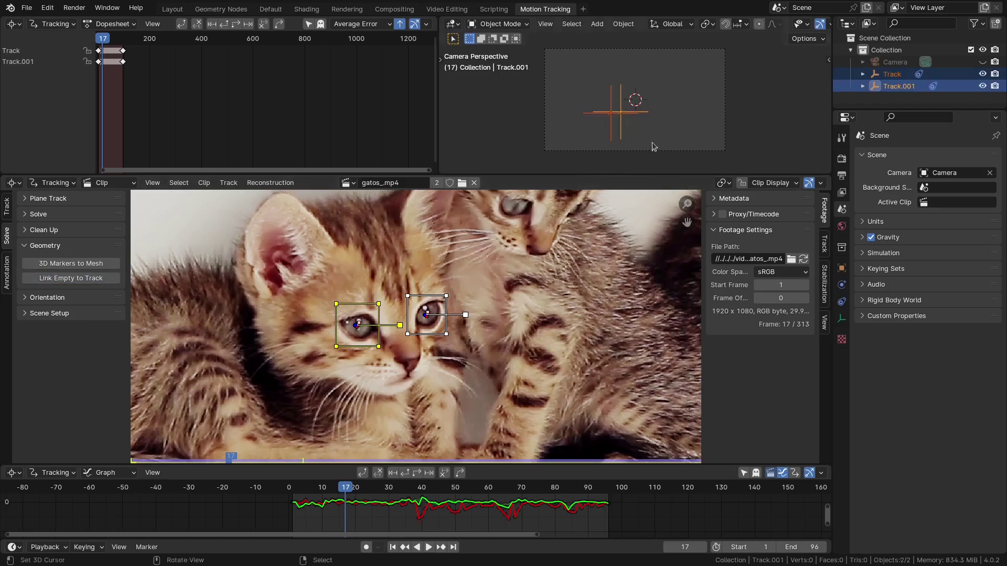
# Set the kitten clip as the camera's background through Scene Setup
pyautogui.click(47, 313)
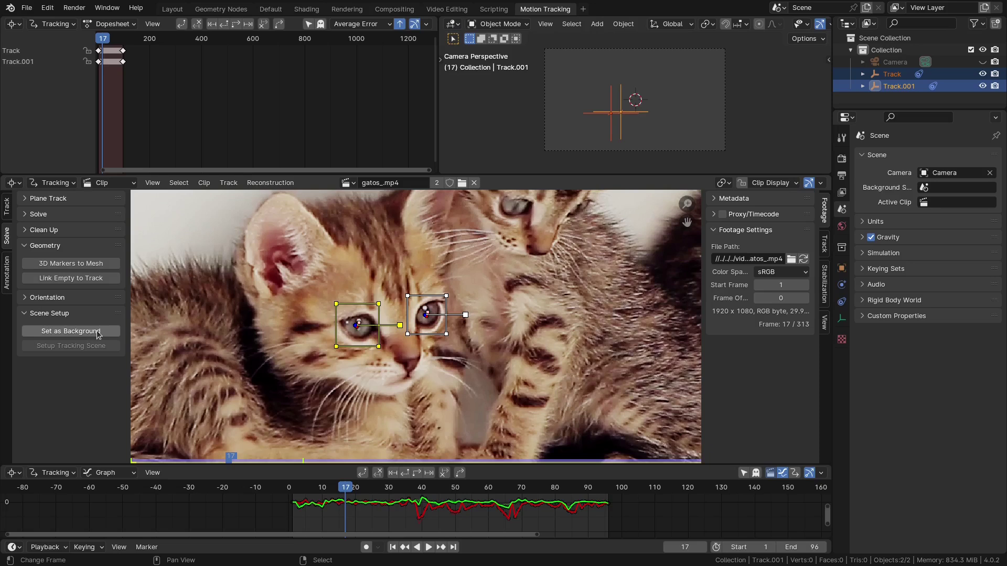
pyautogui.click(98, 335)
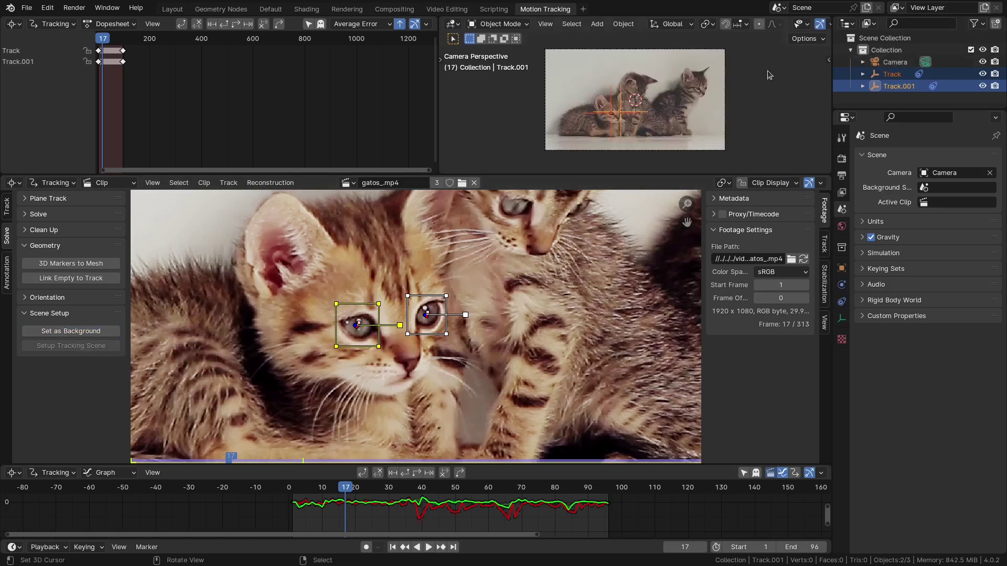
pyautogui.scroll(2, 641, 124)
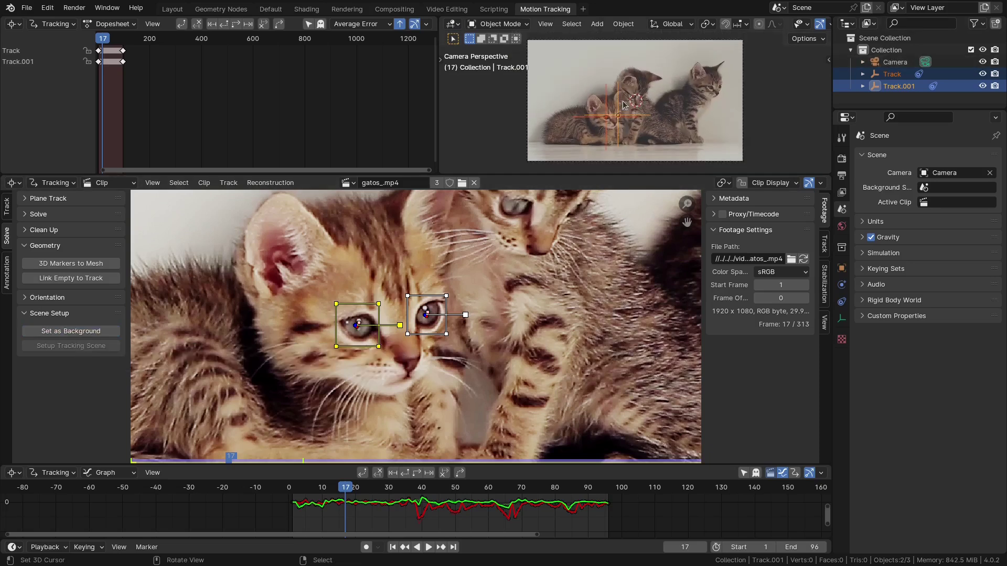
# In the Layout workspace's camera view, move the two track empties to a new collection named Tracks
pyautogui.click(172, 9)
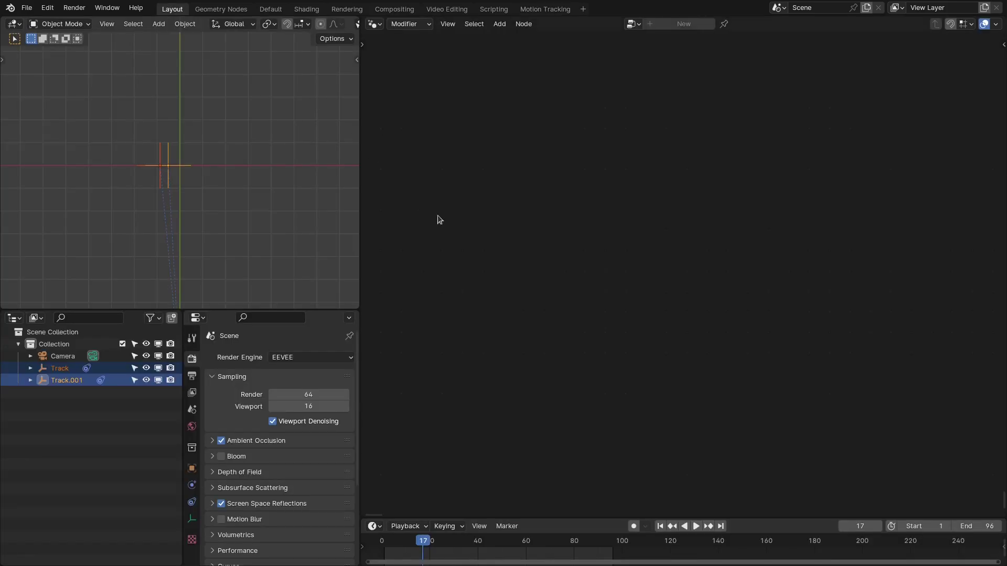
pyautogui.press('KP_0')
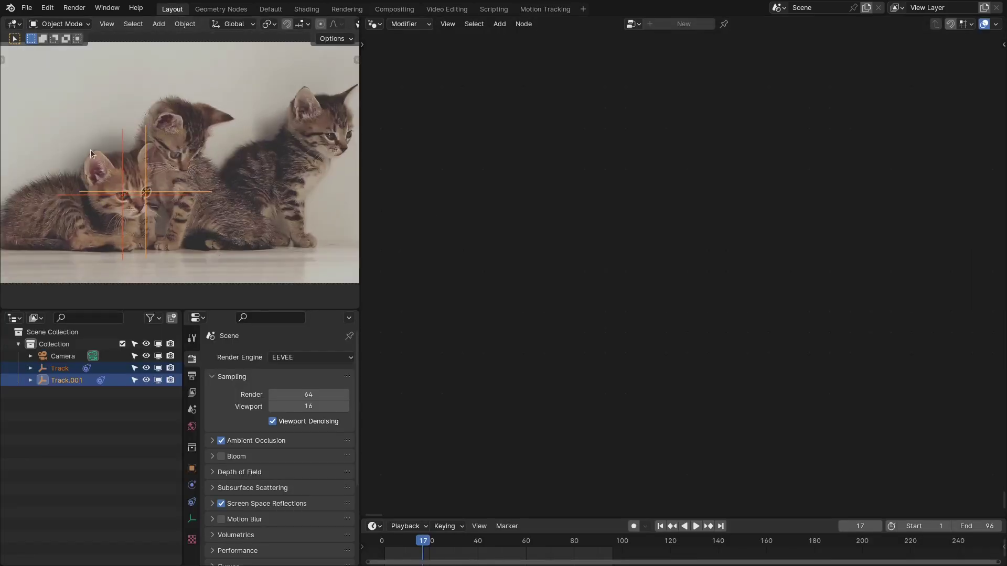
pyautogui.press('m')
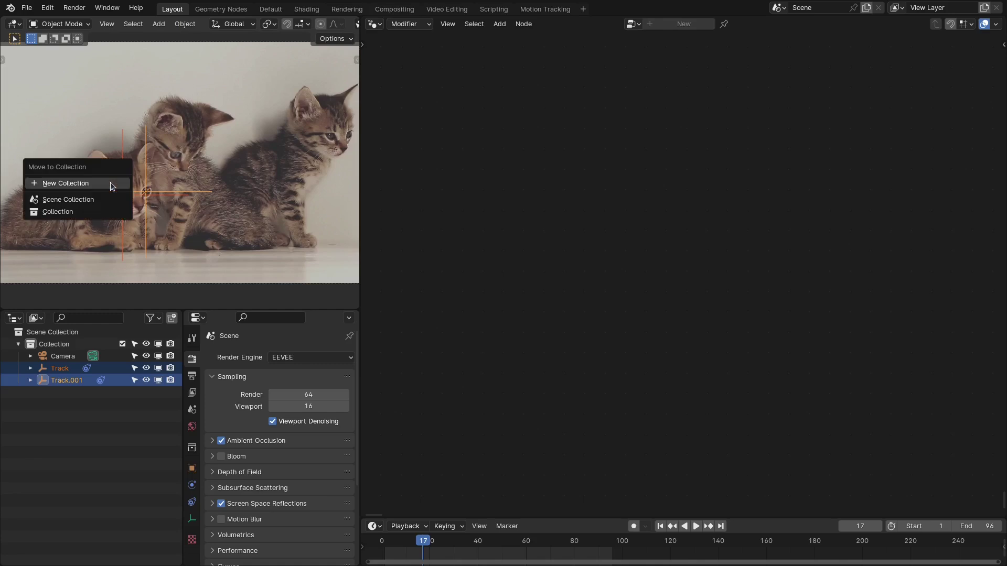
pyautogui.click(110, 182)
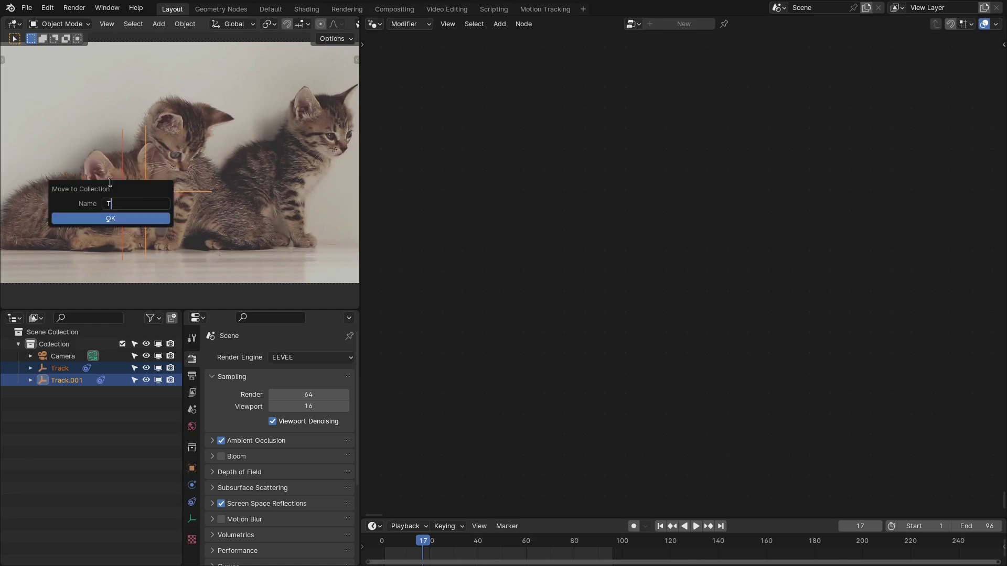
pyautogui.click(104, 215)
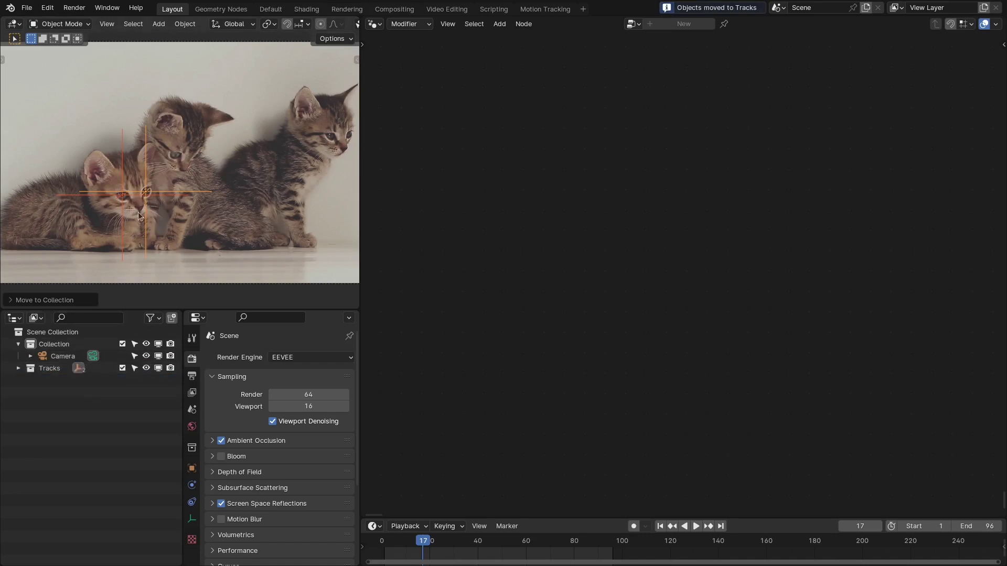
# Deselect the empties, make the original Collection active and add a mesh plane to it
pyautogui.scroll(3, 139, 215)
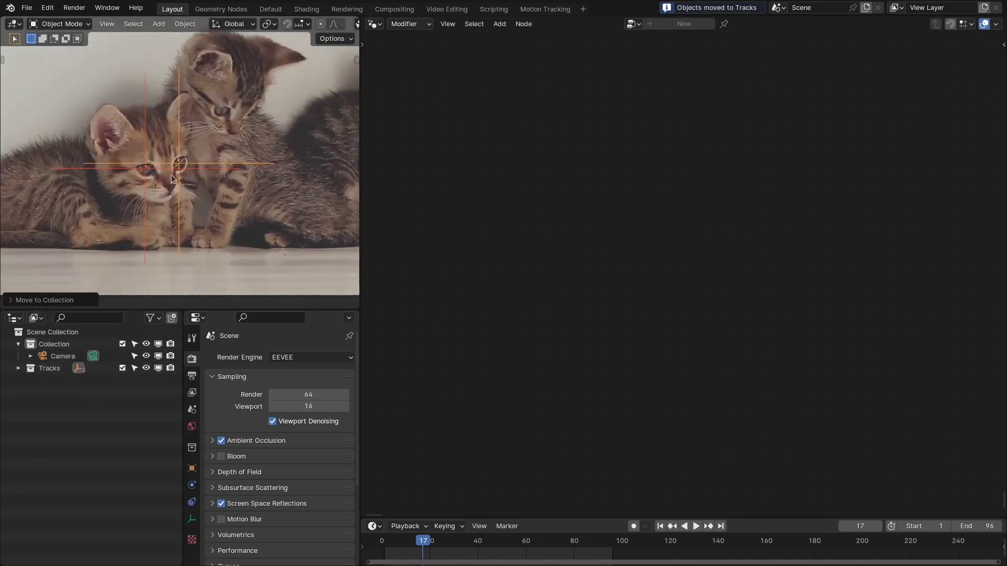
pyautogui.keyDown('shift'); pyautogui.moveTo(171, 175); pyautogui.dragTo(153, 194, button='middle'); pyautogui.keyUp('shift')
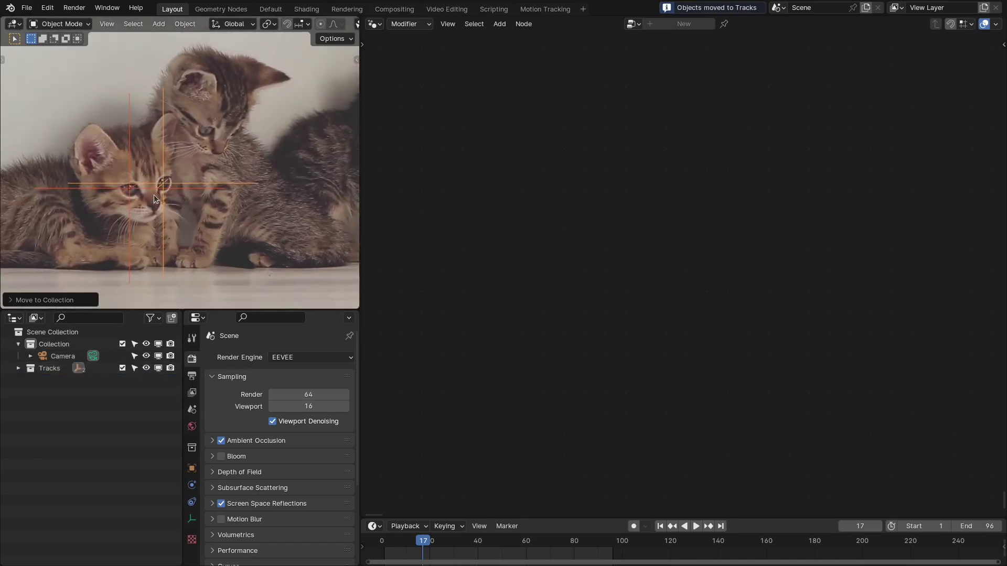
pyautogui.hotkey('alt', 'a')
pyautogui.click(64, 344)
pyautogui.scroll(-2, 140, 187)
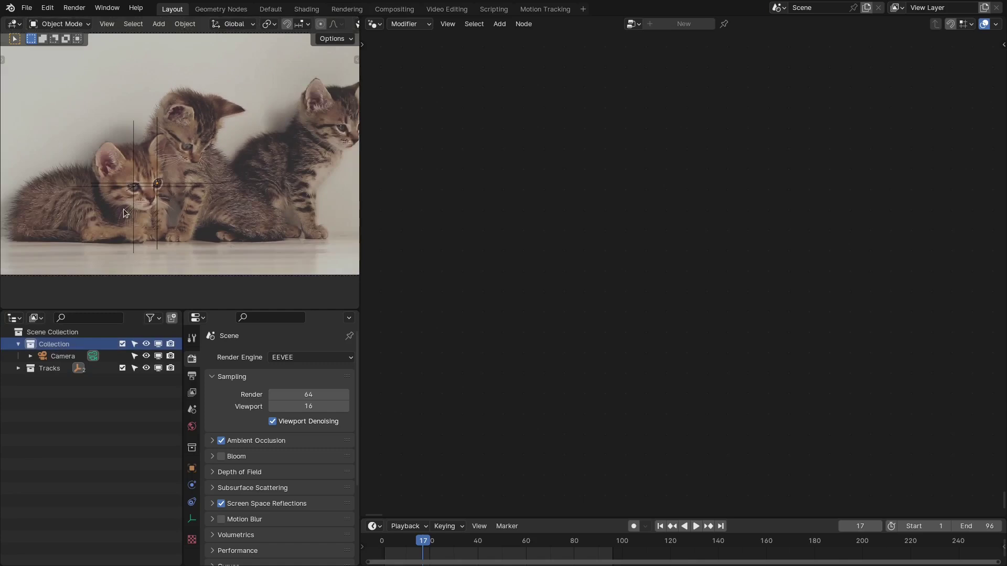
pyautogui.hotkey('shift', 'a')
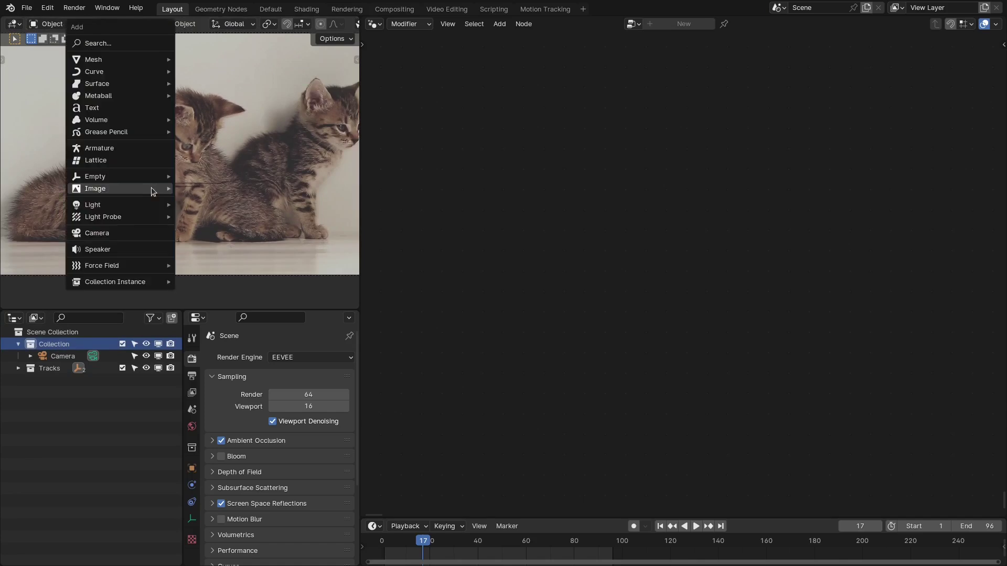
pyautogui.moveTo(116, 58)
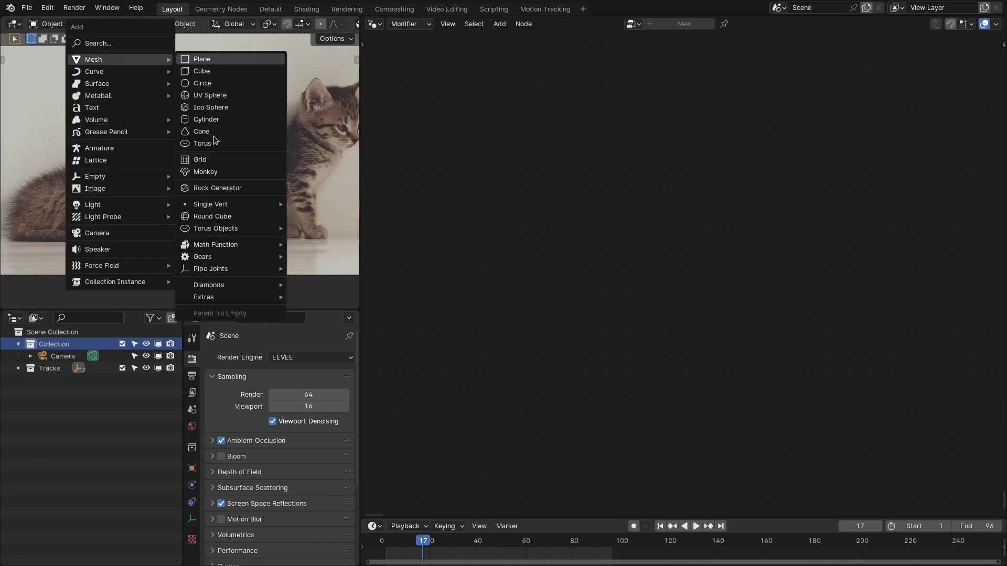
pyautogui.click(221, 59)
# Clear the plane's location to centre it on the world origin, and return to the camera view
pyautogui.scroll(-2, 234, 173)
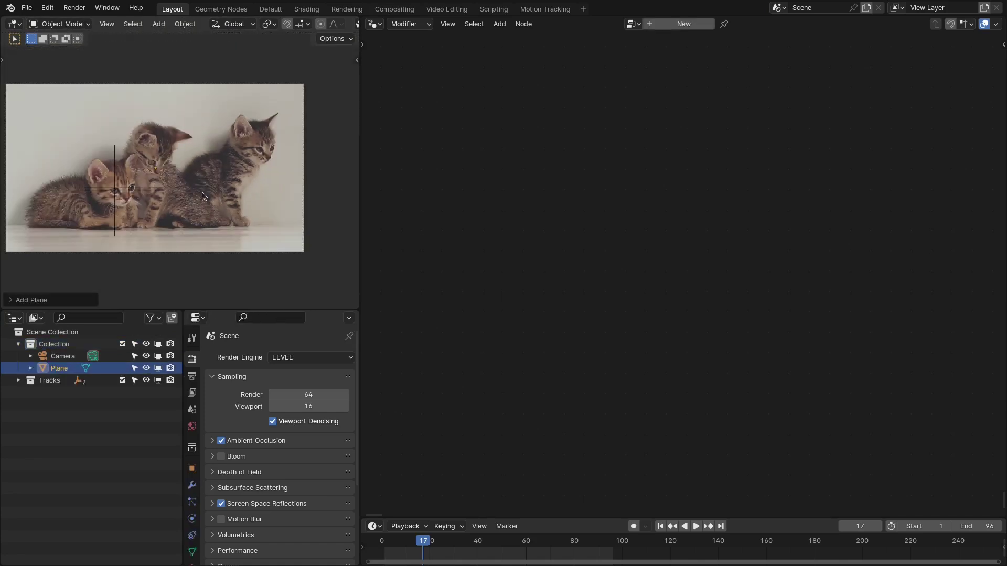
pyautogui.scroll(1, 197, 197)
pyautogui.keyDown('shift'); pyautogui.moveTo(187, 204); pyautogui.dragTo(242, 208, button='middle'); pyautogui.keyUp('shift')
pyautogui.moveTo(226, 202); pyautogui.dragTo(182, 179, button='middle')
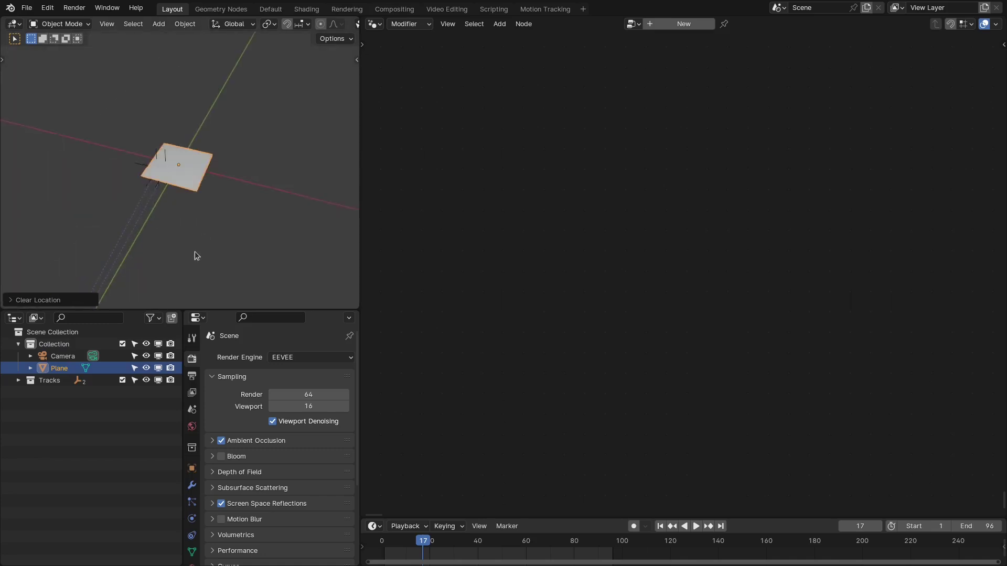
pyautogui.press('KP_0')
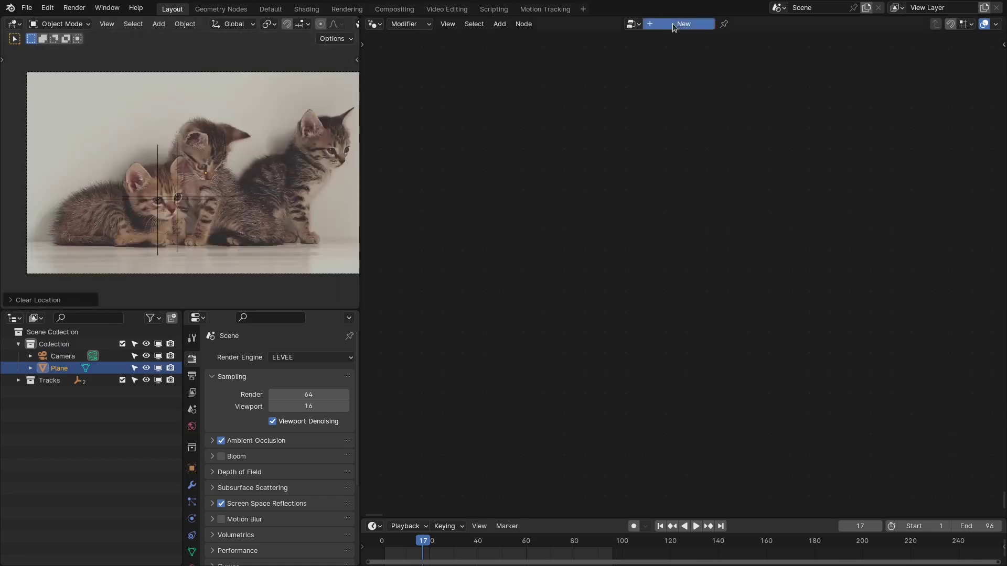
# Create a geometry nodes tree for the plane, name it KS_Pivot_Tracker_Modifier and protect it with a fake user
pyautogui.click(661, 24)
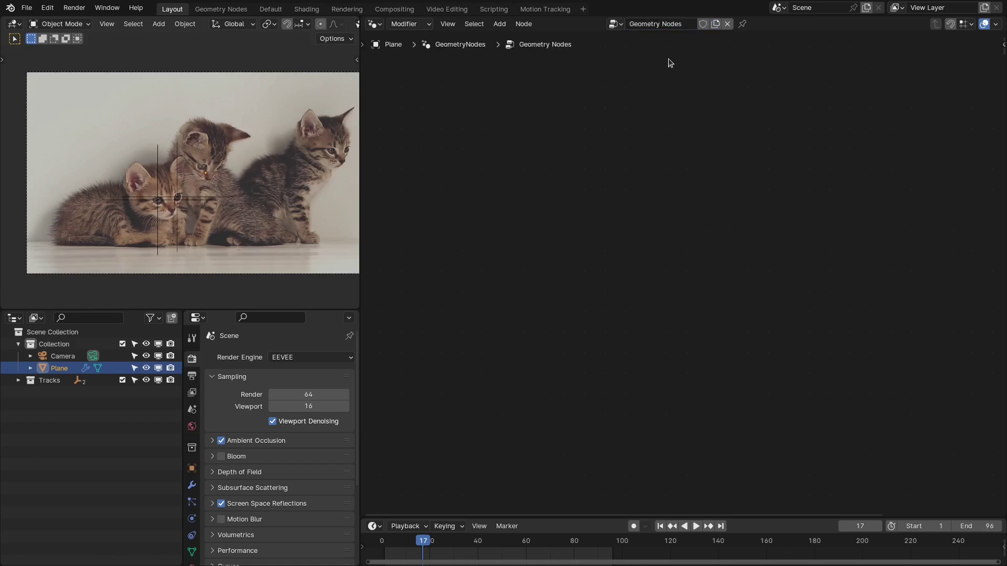
pyautogui.click(662, 24)
pyautogui.write('K')
pyautogui.write('S_Pivot_Tracker_Modifier')
pyautogui.press('Return')
pyautogui.click(712, 24)
pyautogui.press('Home')
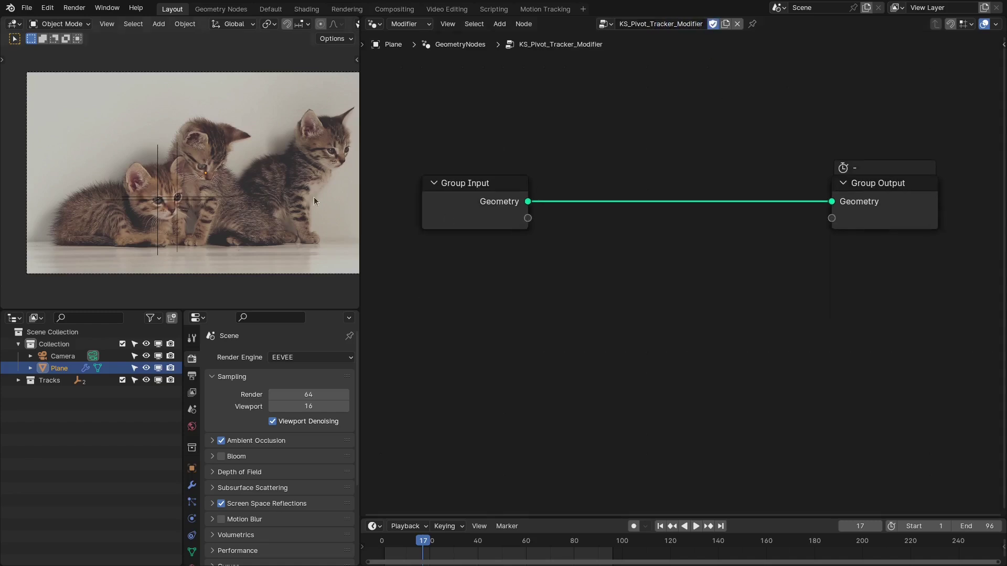
# Turn off the Timings overlay in the node editor
pyautogui.click(995, 24)
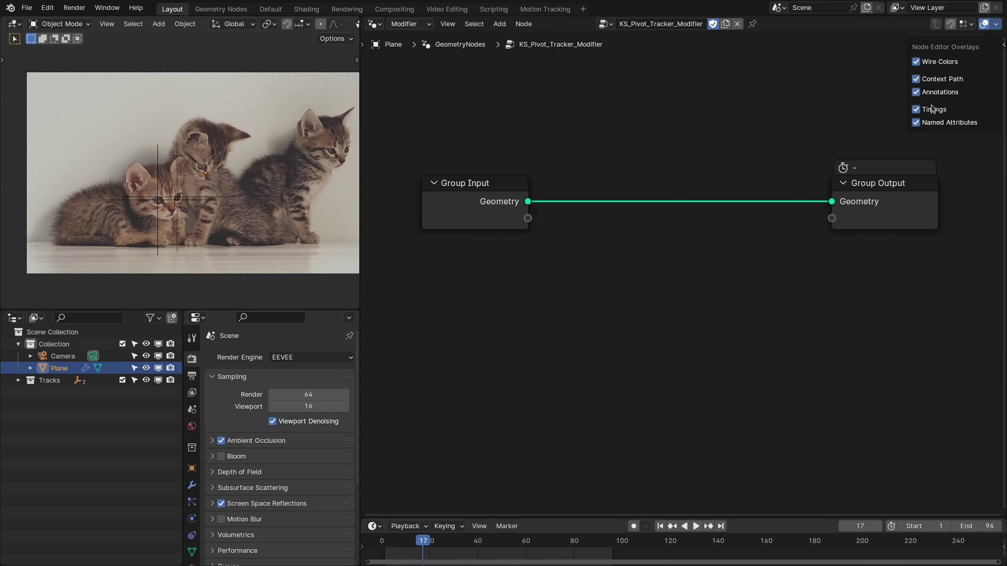
pyautogui.click(933, 109)
pyautogui.press('Home')
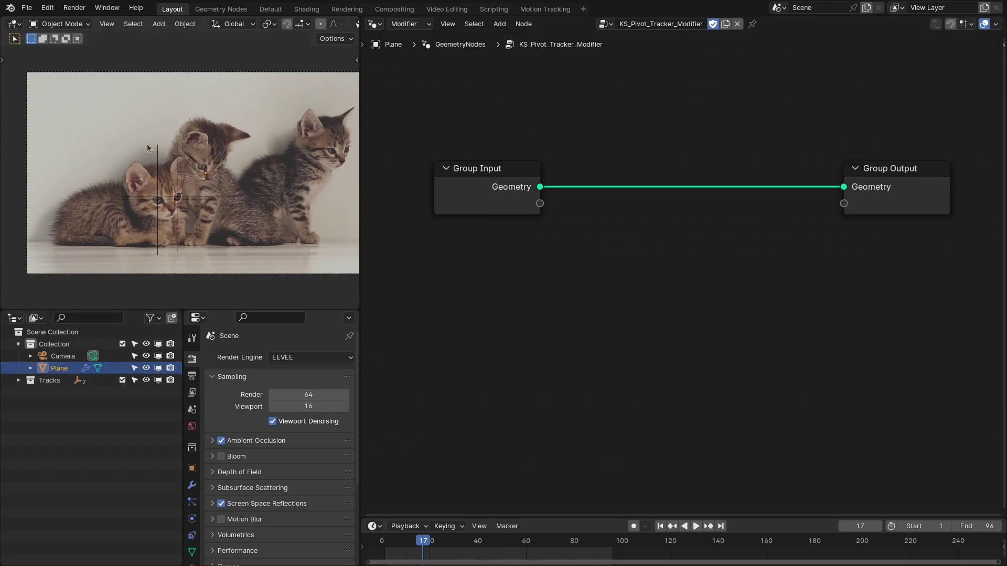
# Add a sphere empty to the scene and name it Pivot
pyautogui.hotkey('shift', 'a')
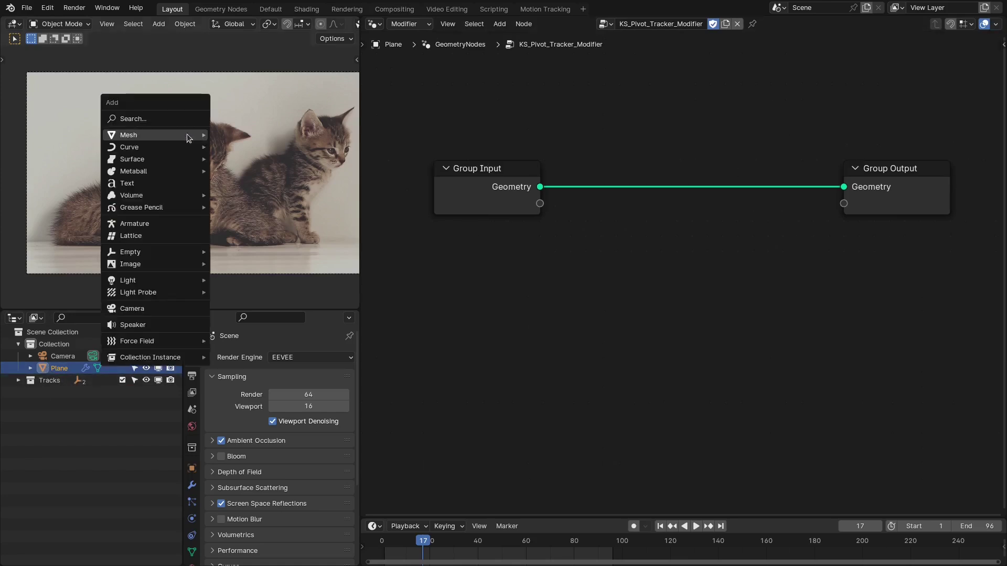
pyautogui.moveTo(144, 253)
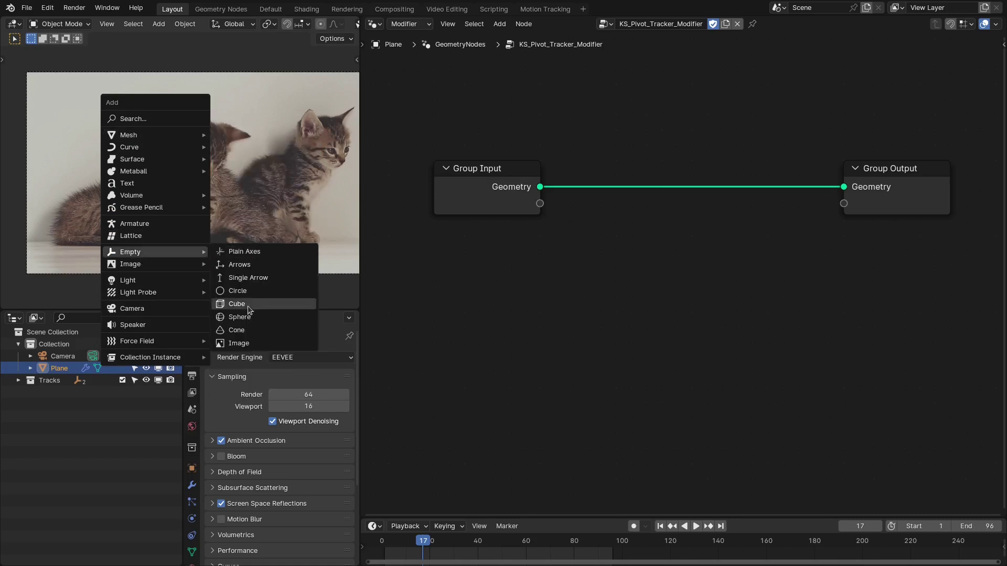
pyautogui.click(243, 316)
pyautogui.click(245, 171)
pyautogui.click(244, 172)
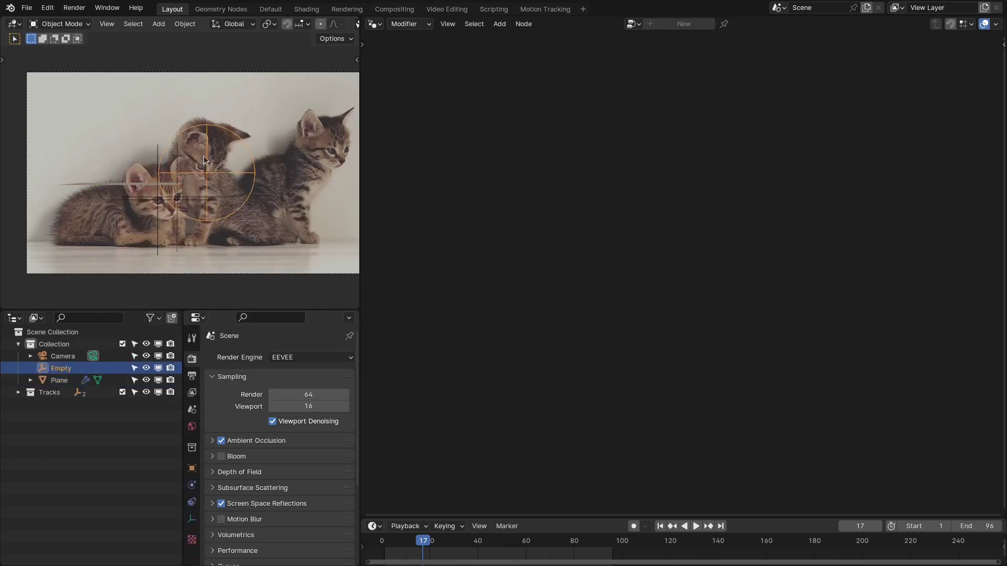
pyautogui.press('F2')
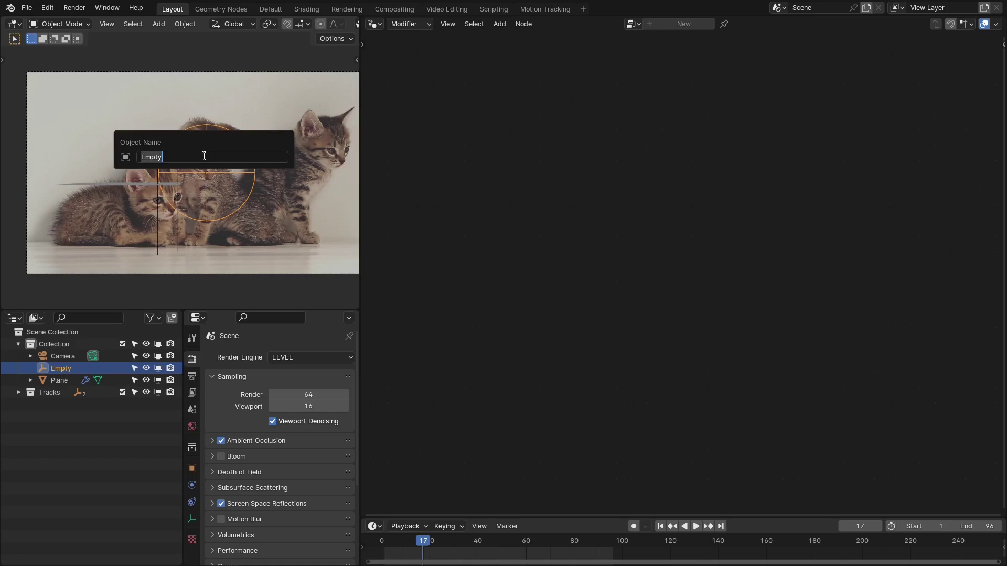
pyautogui.write('Pivot')
pyautogui.press('Return')
# Select the plane, clear its location, and return to the camera view
pyautogui.click(158, 181)
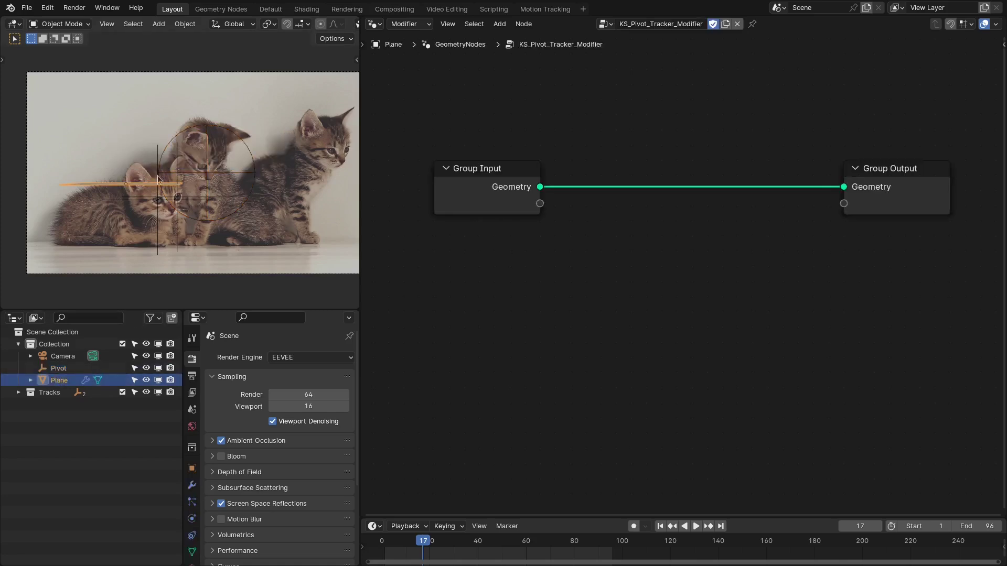
pyautogui.hotkey('alt', 'g')
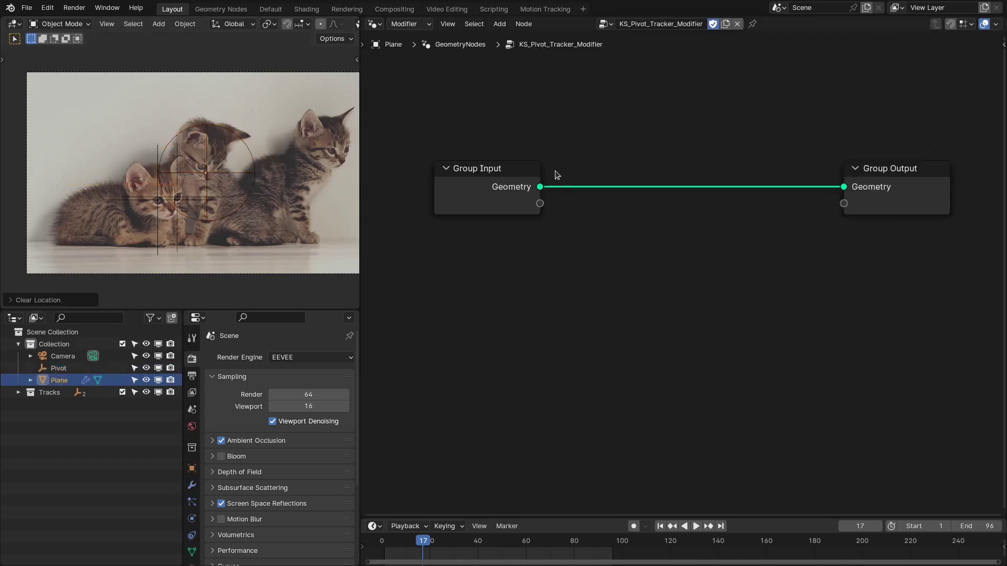
pyautogui.scroll(2, 555, 176)
pyautogui.moveTo(555, 175); pyautogui.dragTo(537, 164, button='middle')
pyautogui.moveTo(282, 171); pyautogui.dragTo(222, 213, button='middle')
pyautogui.scroll(1, 208, 205)
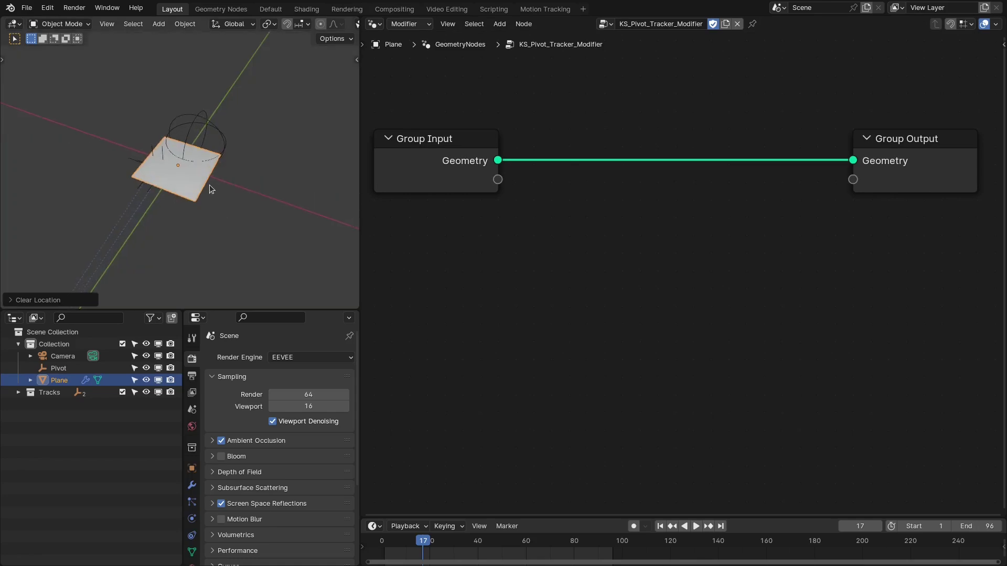
pyautogui.click(356, 61)
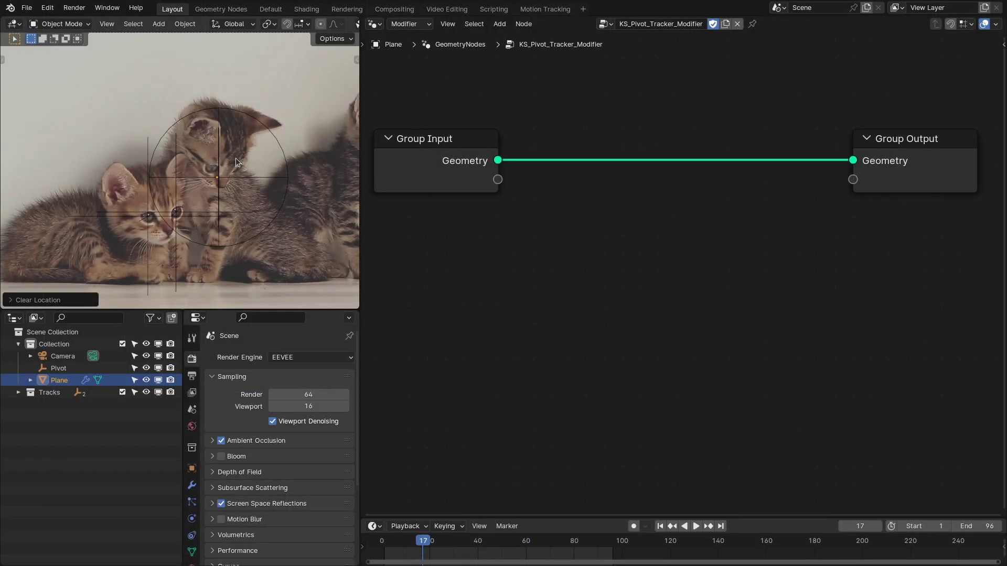
pyautogui.press('Home')
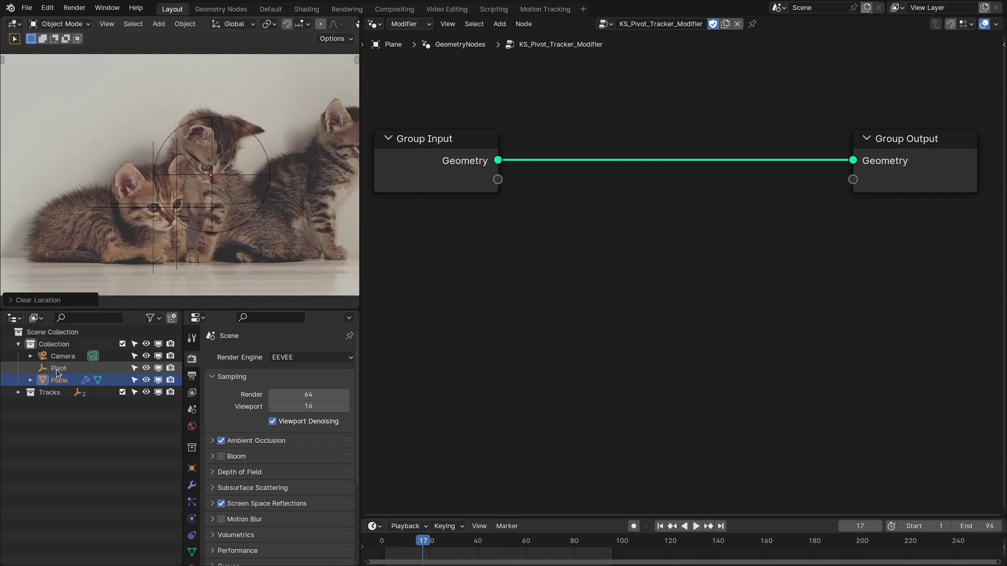
# Bring the Pivot empty into the node tree as an Object Info node, set it to Relative and place it below the Group Input
pyautogui.moveTo(56, 369); pyautogui.dragTo(493, 296)
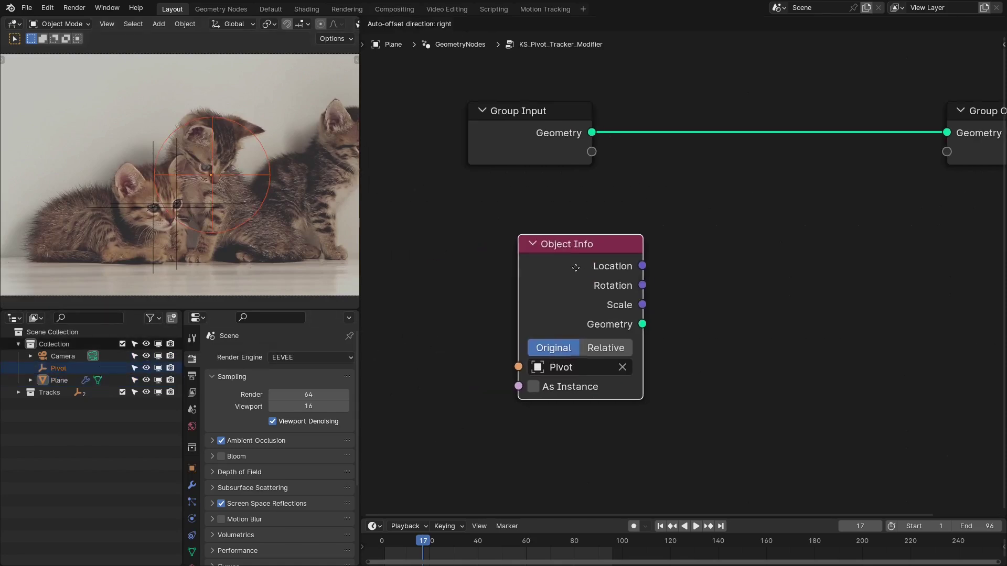
pyautogui.click(530, 244)
pyautogui.scroll(-2, 566, 262)
pyautogui.click(562, 311)
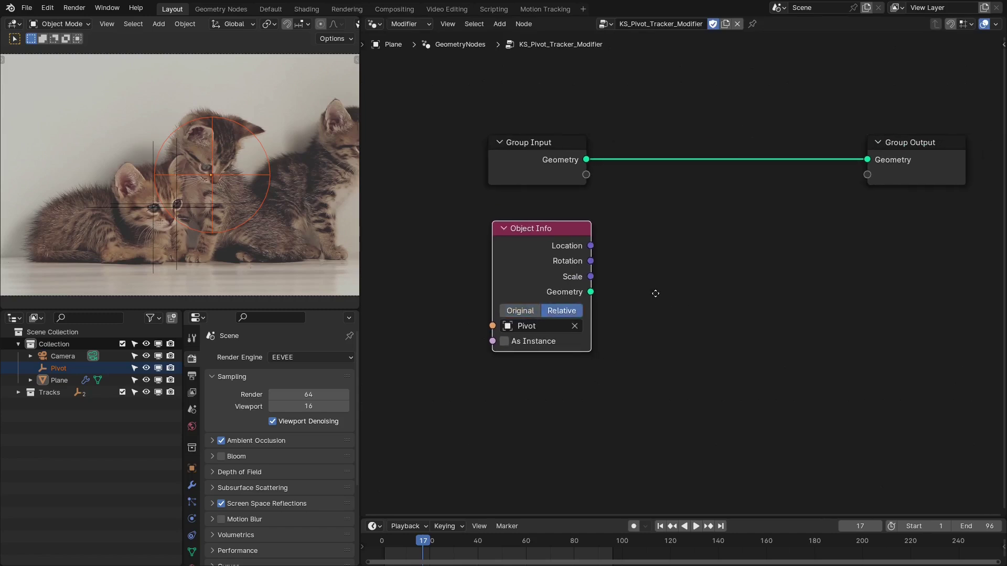
pyautogui.moveTo(656, 294); pyautogui.dragTo(590, 277, button='middle')
pyautogui.scroll(-1, 598, 279)
pyautogui.moveTo(483, 245); pyautogui.dragTo(579, 249)
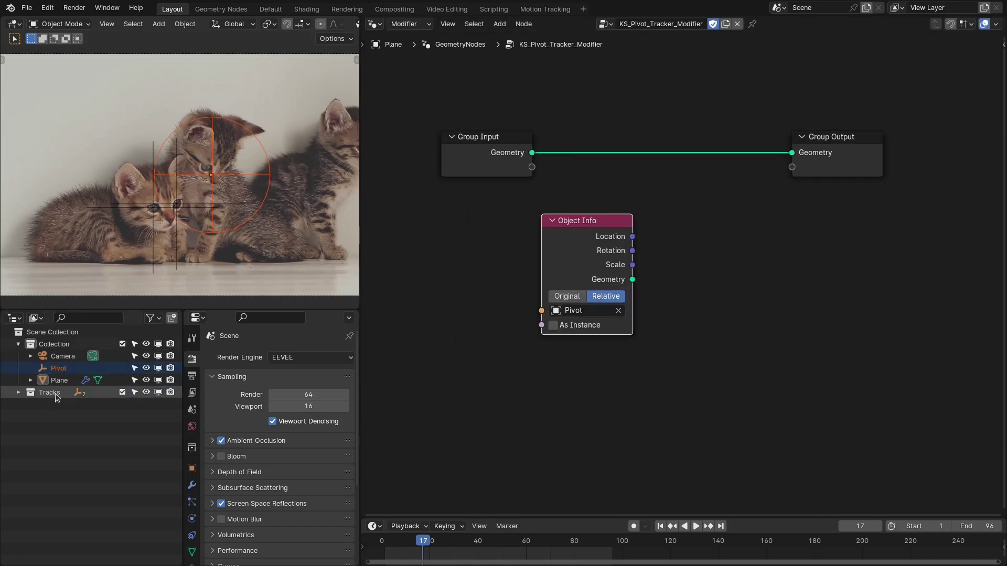
# Bring the Tracks collection in as a Collection Info node below Object Info, set to Relative with Separate Children enabled
pyautogui.moveTo(57, 397); pyautogui.dragTo(569, 366)
pyautogui.scroll(-1, 576, 382)
pyautogui.click(579, 382)
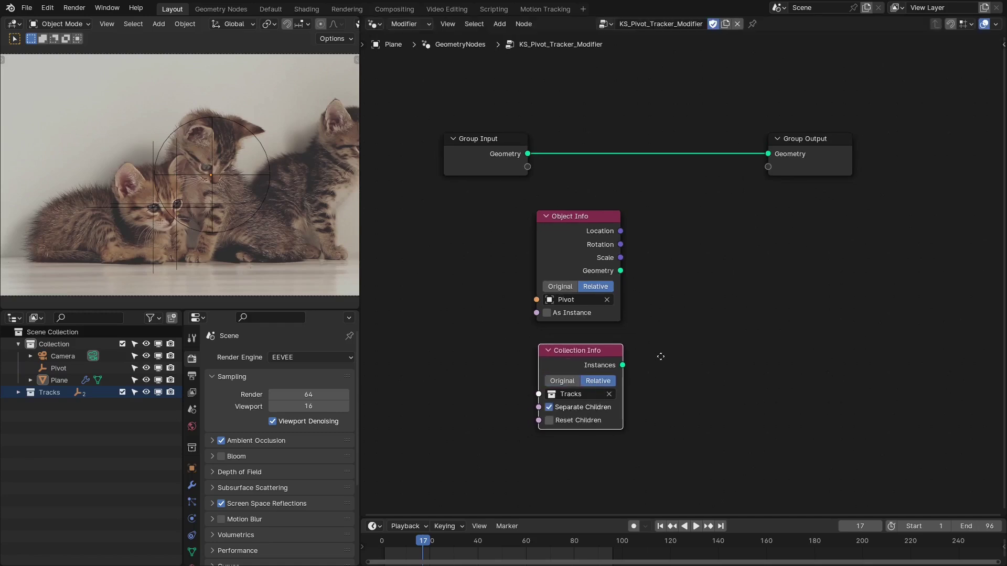
pyautogui.moveTo(660, 356); pyautogui.dragTo(615, 371, button='middle')
pyautogui.moveTo(517, 384); pyautogui.dragTo(513, 376)
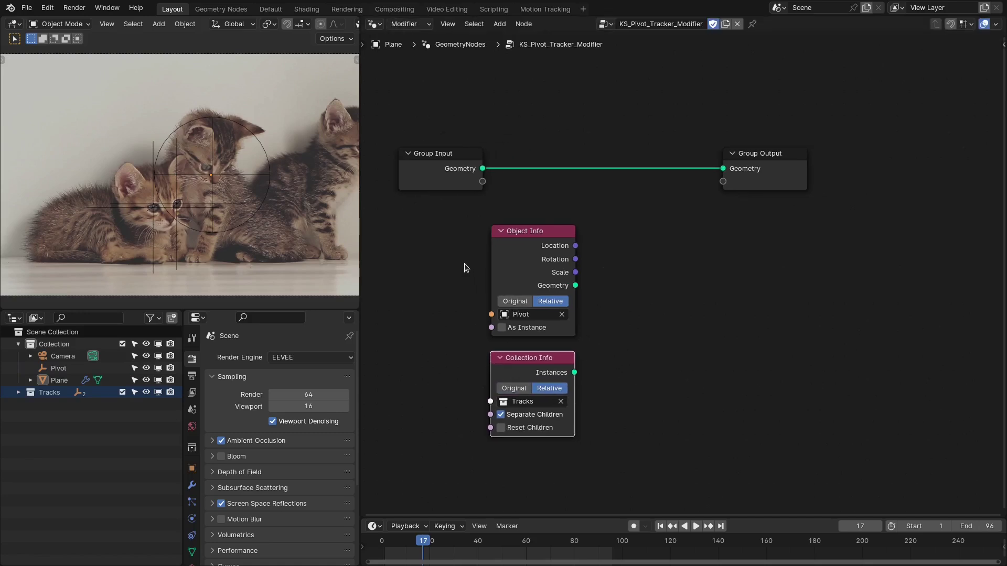
# Group the Object Info and Collection Info nodes, name the group KS_Pivot_Tracker with a fake user, and open it for editing
pyautogui.moveTo(465, 264); pyautogui.dragTo(627, 421)
pyautogui.hotkey('ctrl', 'g')
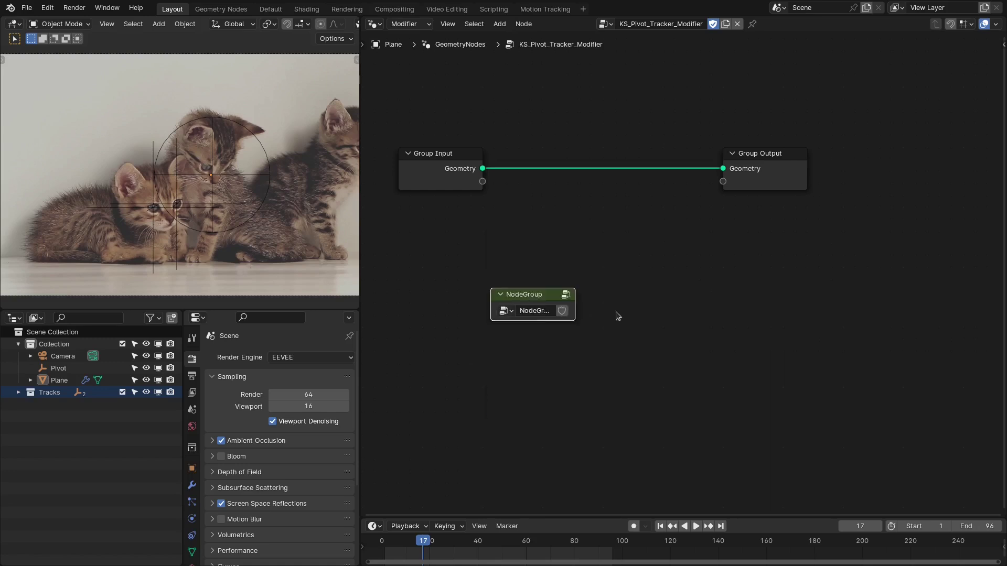
pyautogui.scroll(1, 615, 315)
pyautogui.doubleClick(529, 313)
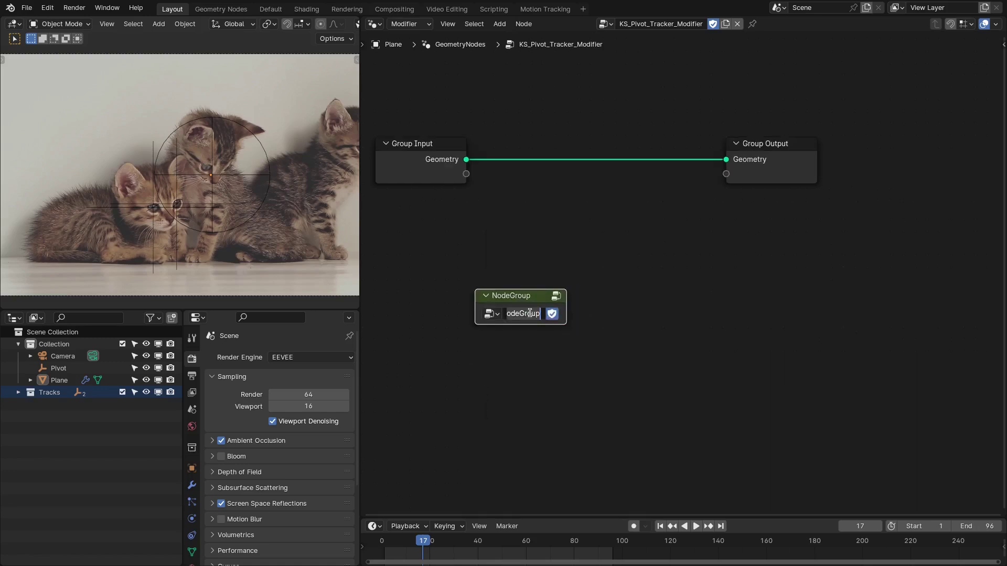
pyautogui.write('KS_Pivot_Tracker')
pyautogui.press('Return')
pyautogui.press('Tab')
pyautogui.press('Home')
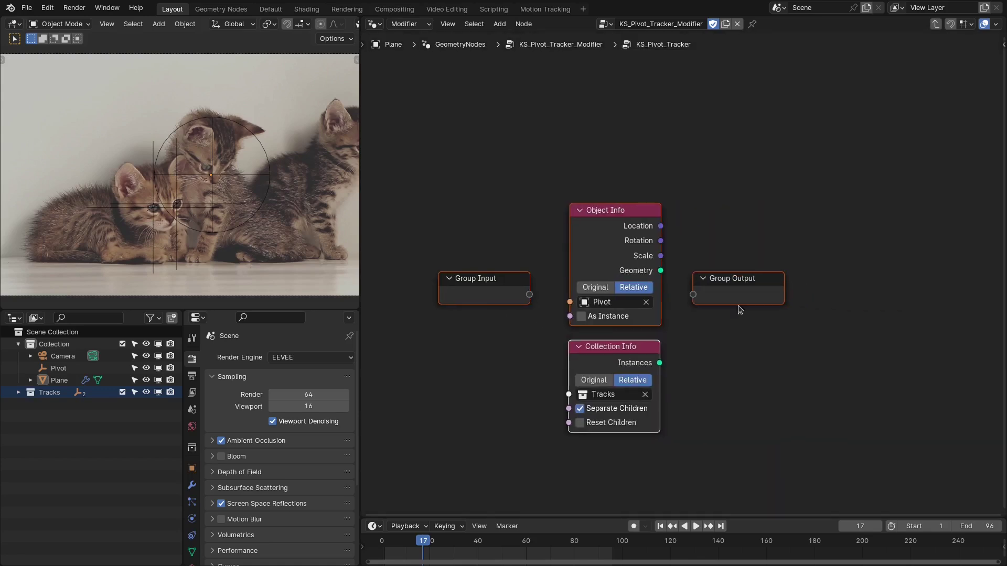
# Move the group's Group Output node well away from the info nodes and raise the Group Input node
pyautogui.click(770, 280)
pyautogui.moveTo(770, 280); pyautogui.dragTo(907, 200)
pyautogui.moveTo(501, 278); pyautogui.dragTo(496, 207)
pyautogui.moveTo(841, 199); pyautogui.dragTo(863, 201)
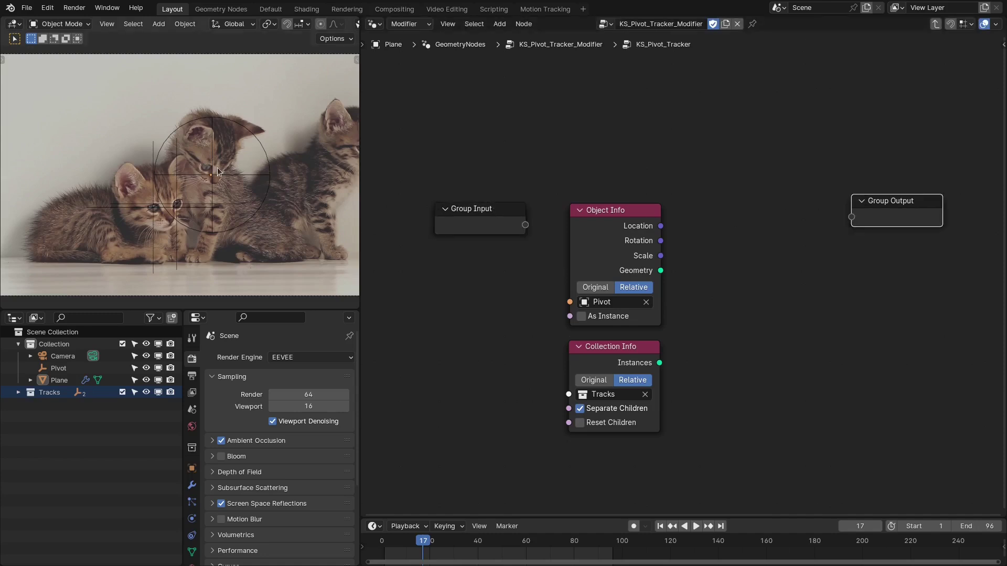
# Reselect the plane, pin its node tree in the node editor, and reopen the KS_Pivot_Tracker group
pyautogui.moveTo(217, 168); pyautogui.dragTo(177, 234, button='middle')
pyautogui.scroll(3, 193, 148)
pyautogui.click(214, 107)
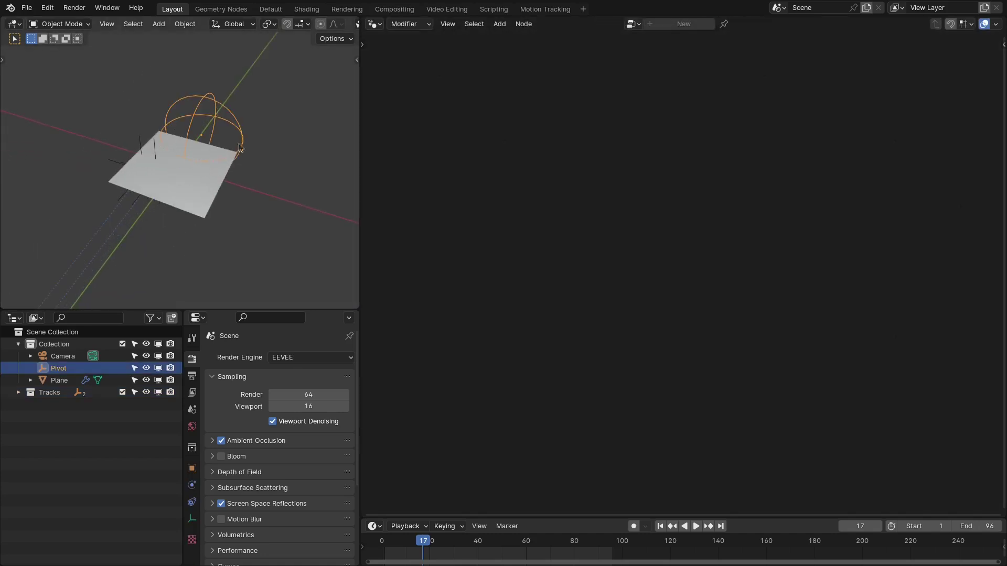
pyautogui.click(193, 182)
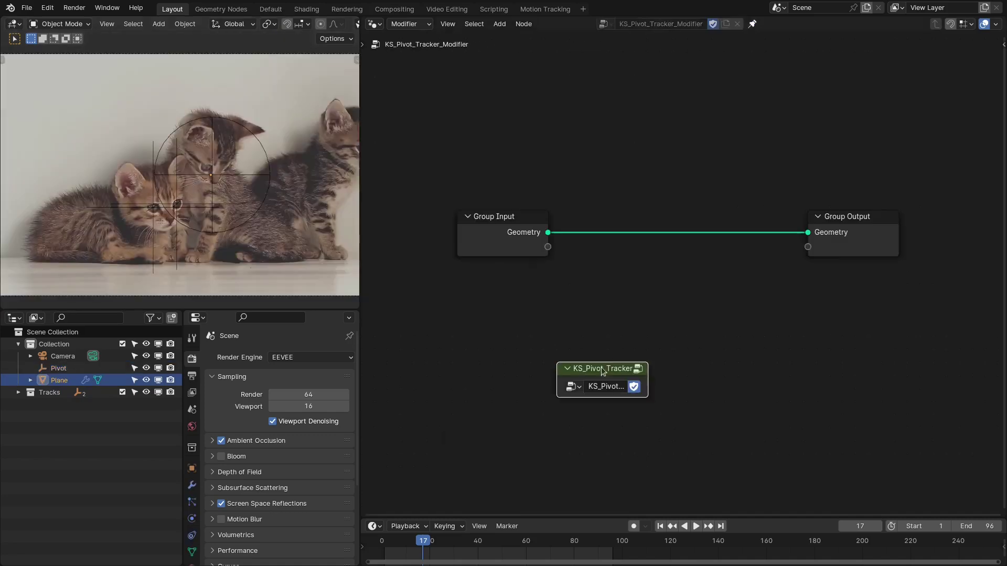
pyautogui.press('Tab')
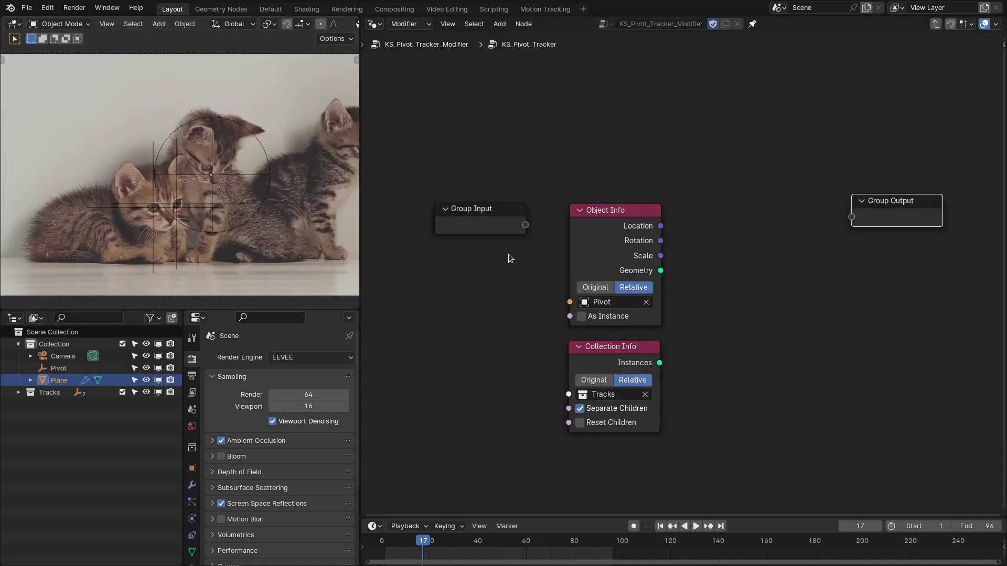
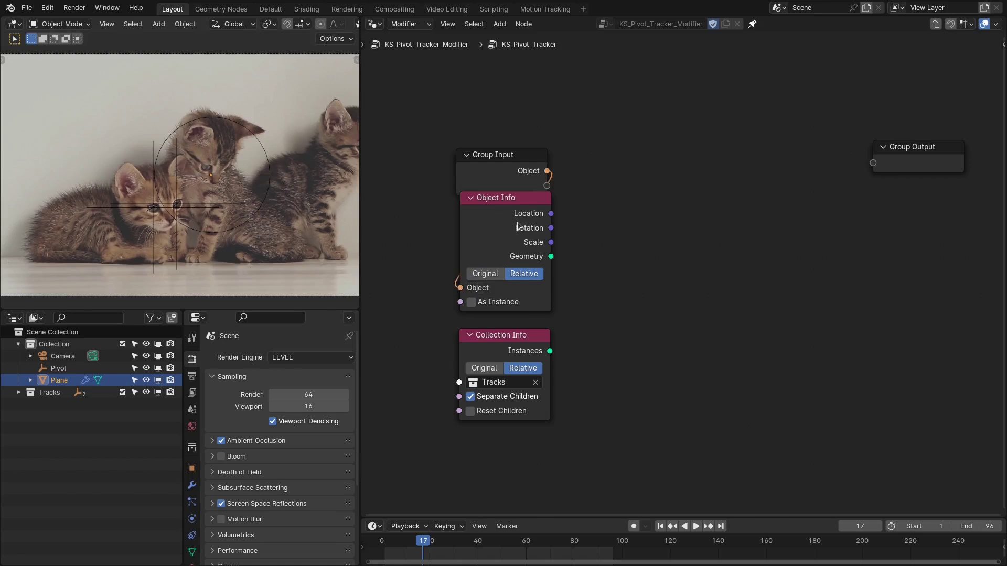
# Expose the info nodes' Object and Collection inputs on the Group Input, and space both nodes clear of it
pyautogui.moveTo(573, 268); pyautogui.dragTo(641, 310)
pyautogui.moveTo(547, 186); pyautogui.dragTo(614, 352)
pyautogui.moveTo(718, 217); pyautogui.dragTo(628, 316)
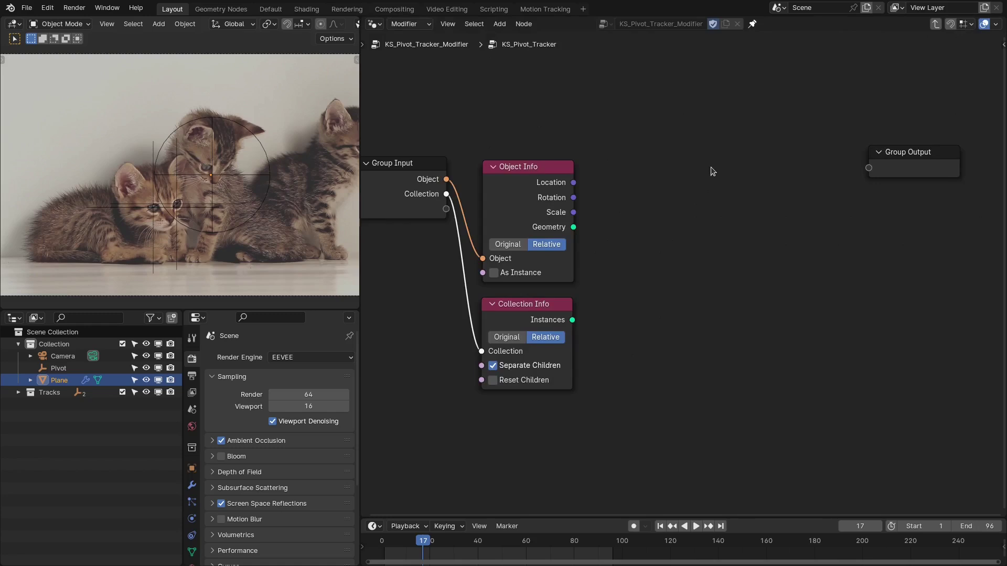
# Add a Curve Line node in Direction mode, connect its curve to the Group Output, and place the output beside it
pyautogui.hotkey('shift', 'a')
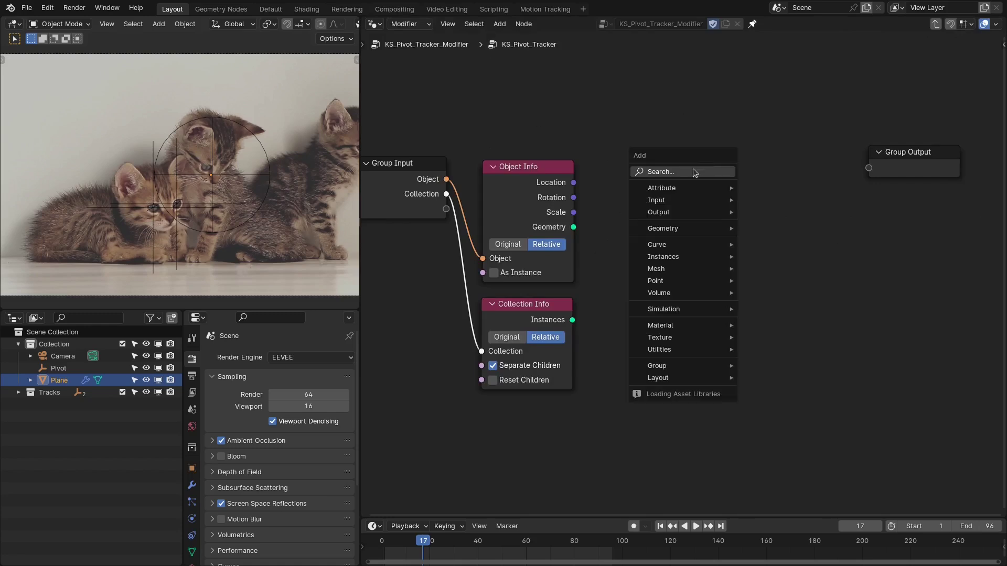
pyautogui.write('curve line')
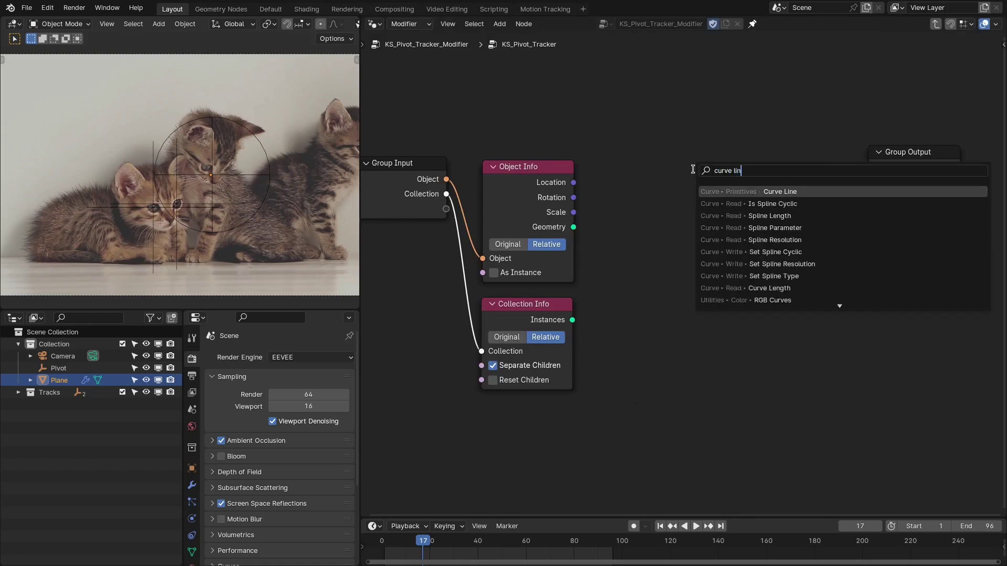
pyautogui.press('Return')
pyautogui.click(692, 170)
pyautogui.click(755, 207)
pyautogui.moveTo(747, 183); pyautogui.dragTo(868, 168)
pyautogui.moveTo(893, 158); pyautogui.dragTo(832, 170)
# Leave the group, connect KS_Pivot_Tracker's Curve output to the modifier's Group Output geometry, and move the group node closer
pyautogui.press('Tab')
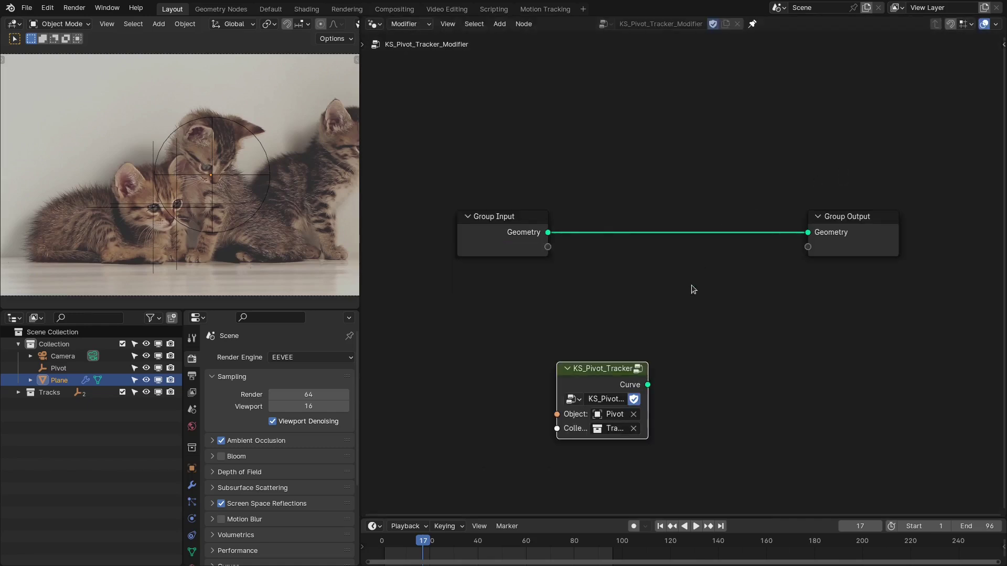
pyautogui.moveTo(647, 385); pyautogui.dragTo(808, 232)
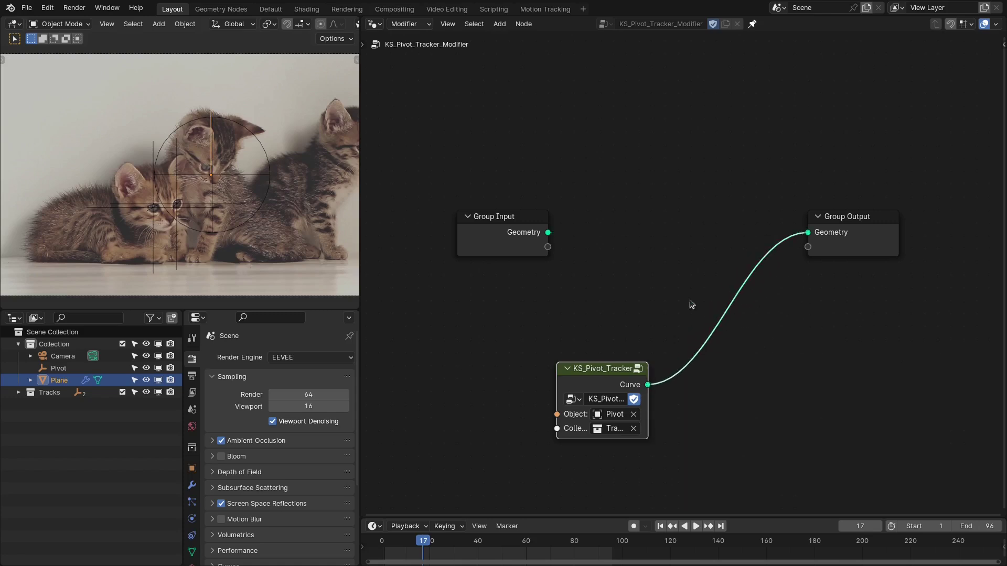
pyautogui.moveTo(610, 364); pyautogui.dragTo(630, 272)
pyautogui.scroll(3, 232, 100)
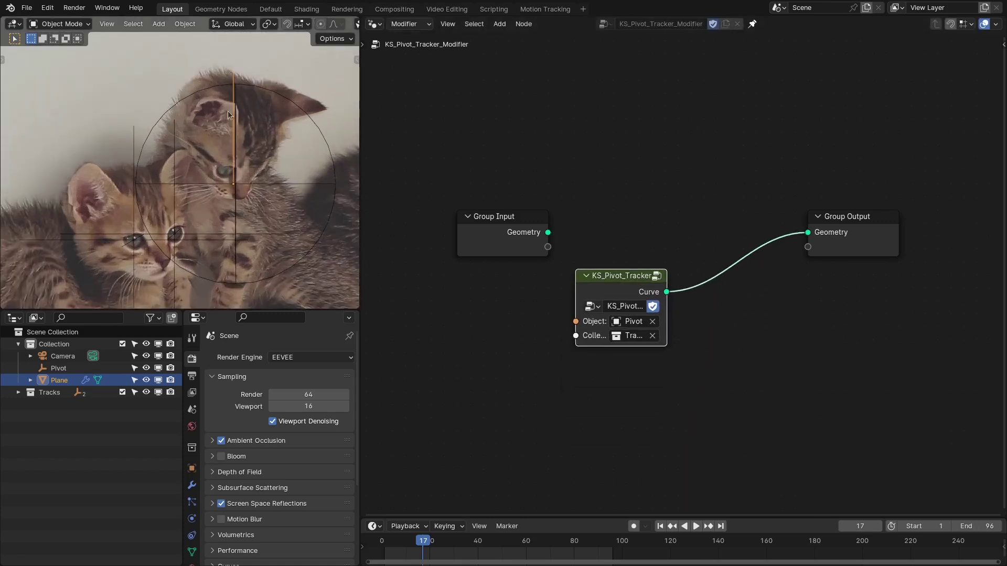
# Inside KS_Pivot_Tracker, link Object Info's Location to Curve Line's Start, and move Curve Line and Group Output farther from the info nodes
pyautogui.press('Tab')
pyautogui.moveTo(597, 204)
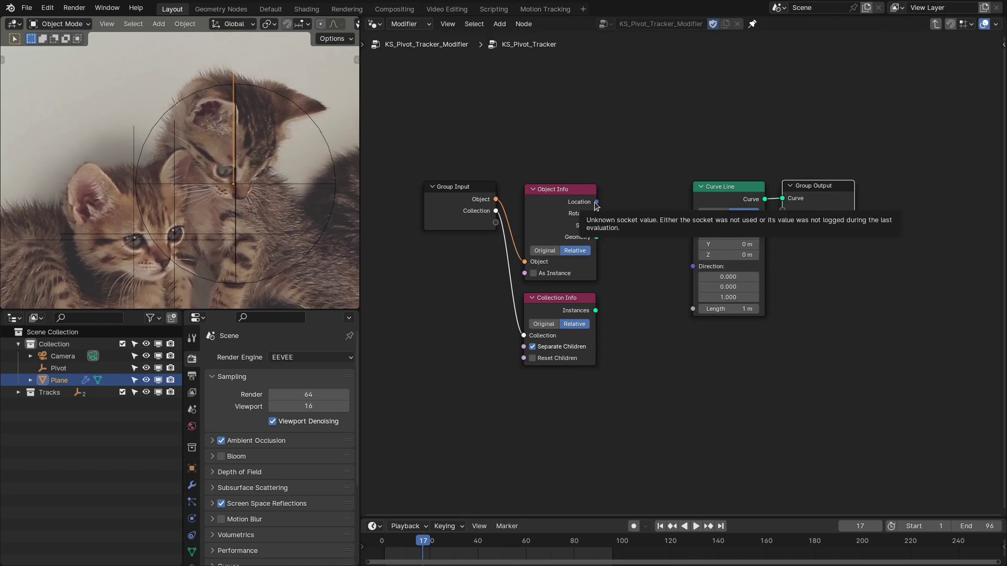
pyautogui.moveTo(597, 202); pyautogui.dragTo(693, 223)
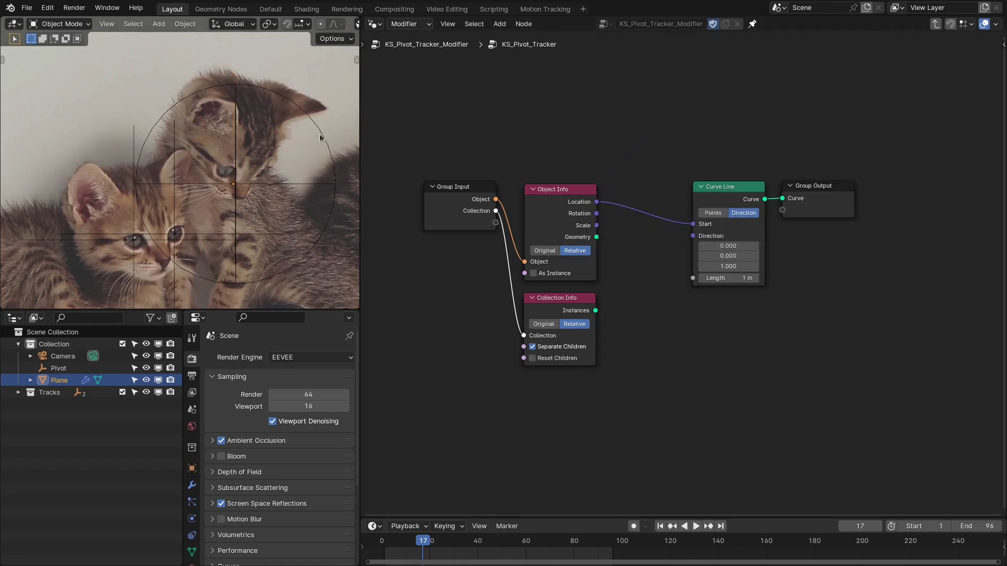
pyautogui.moveTo(320, 137); pyautogui.dragTo(241, 175, button='middle')
pyautogui.scroll(4, 241, 175)
pyautogui.moveTo(705, 153); pyautogui.dragTo(861, 225)
pyautogui.moveTo(800, 208); pyautogui.dragTo(904, 196)
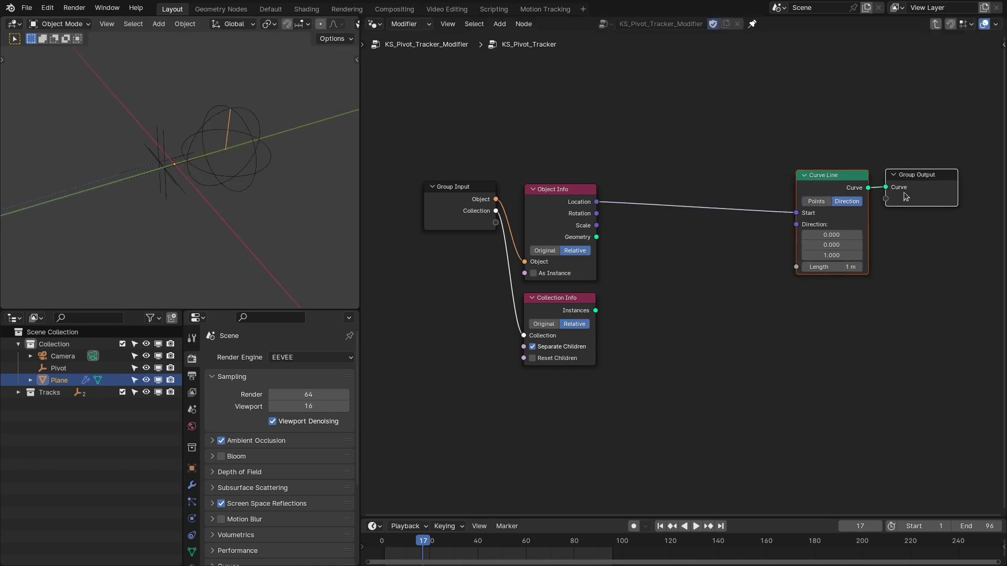
# Move the Object Info and Collection Info nodes closer to the Group Input
pyautogui.moveTo(114, 183); pyautogui.dragTo(167, 181, button='middle')
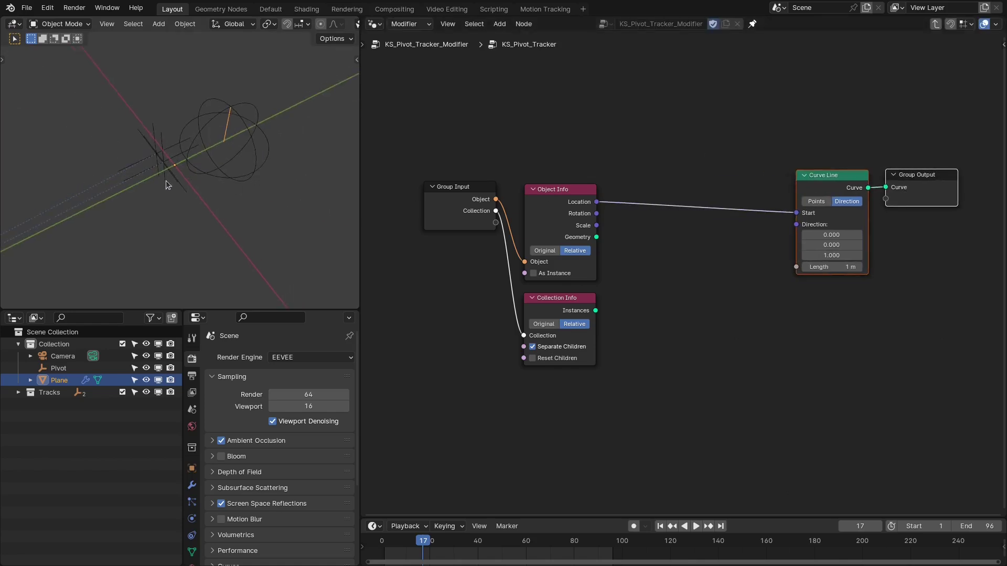
pyautogui.moveTo(643, 258); pyautogui.dragTo(640, 239, button='middle')
pyautogui.moveTo(507, 230); pyautogui.dragTo(541, 285)
pyautogui.scroll(2, 232, 200)
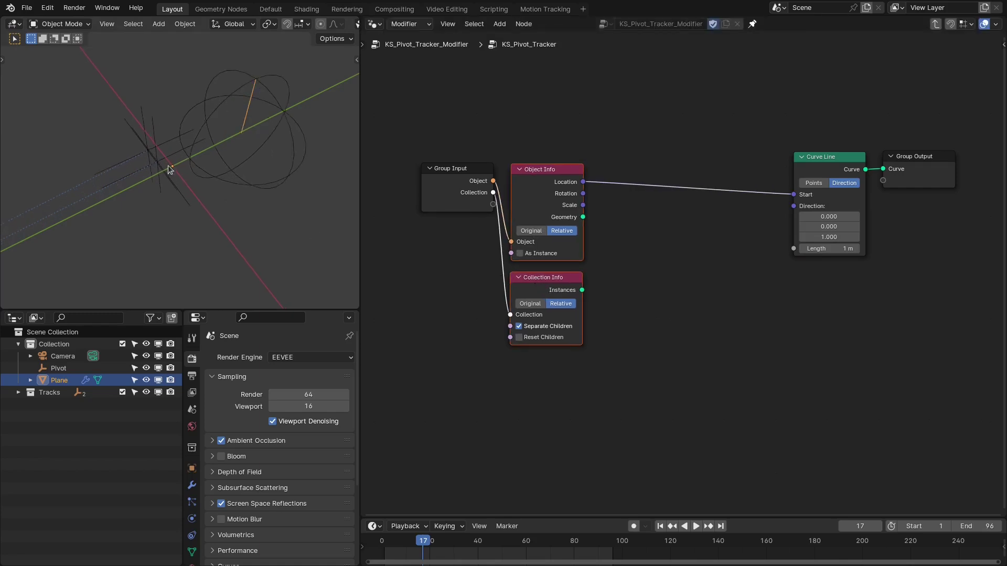
# Add an Accumulate Field node below Collection Info, with the Vector data type and the Instance domain
pyautogui.moveTo(603, 263); pyautogui.dragTo(628, 246, button='middle')
pyautogui.scroll(1, 619, 270)
pyautogui.hotkey('shift', 'a')
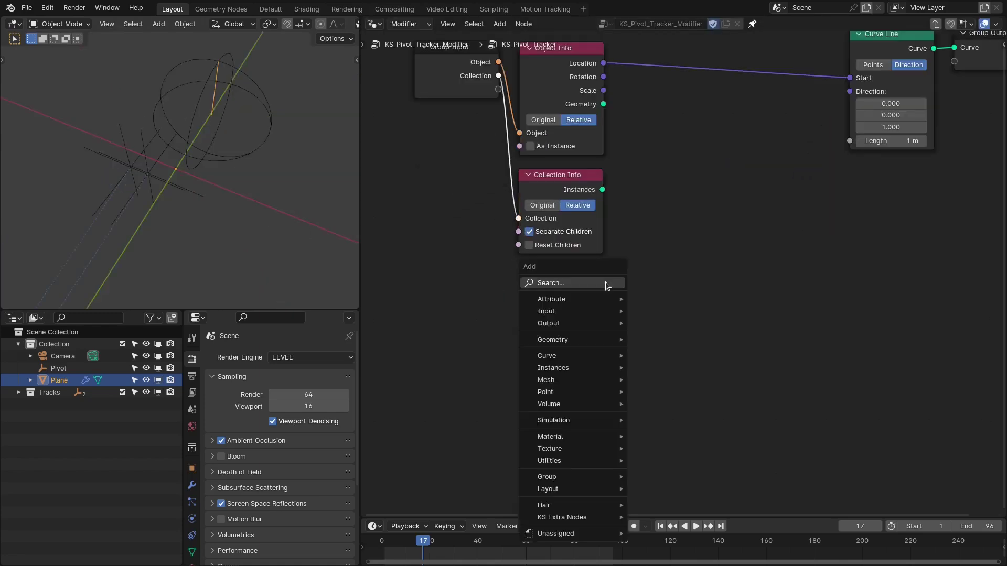
pyautogui.write('acc')
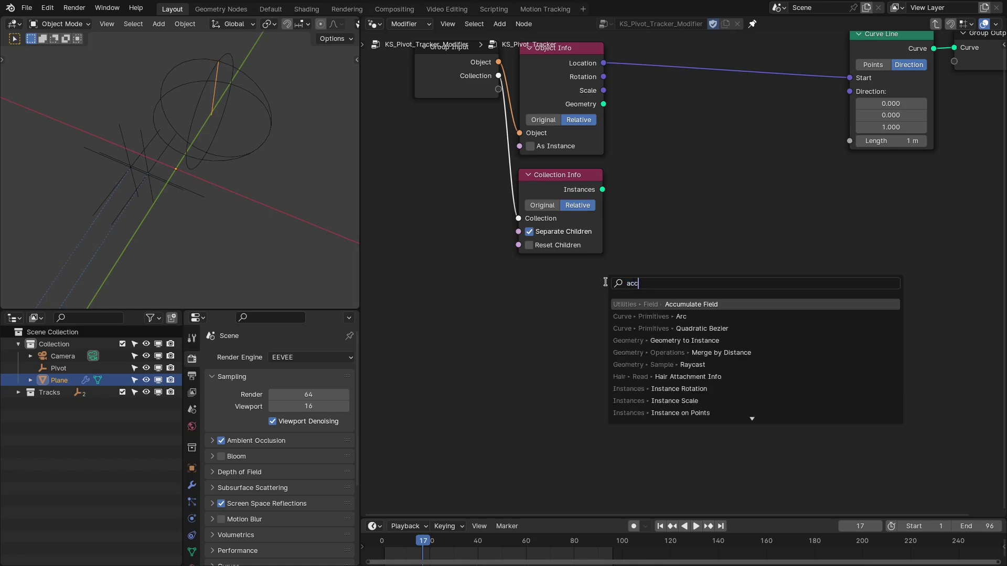
pyautogui.press('Return')
pyautogui.click(561, 315)
pyautogui.click(560, 349)
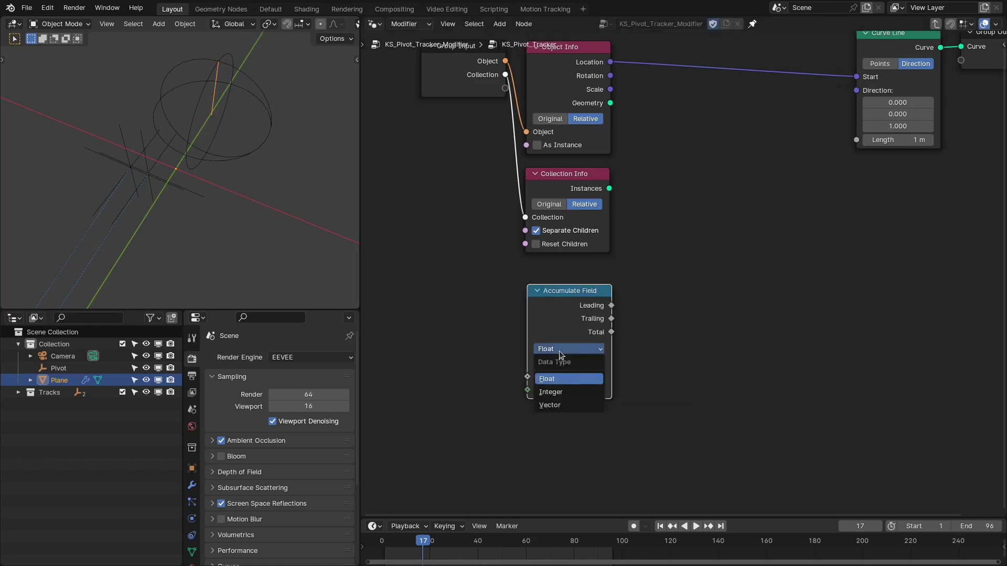
pyautogui.click(549, 405)
pyautogui.click(556, 364)
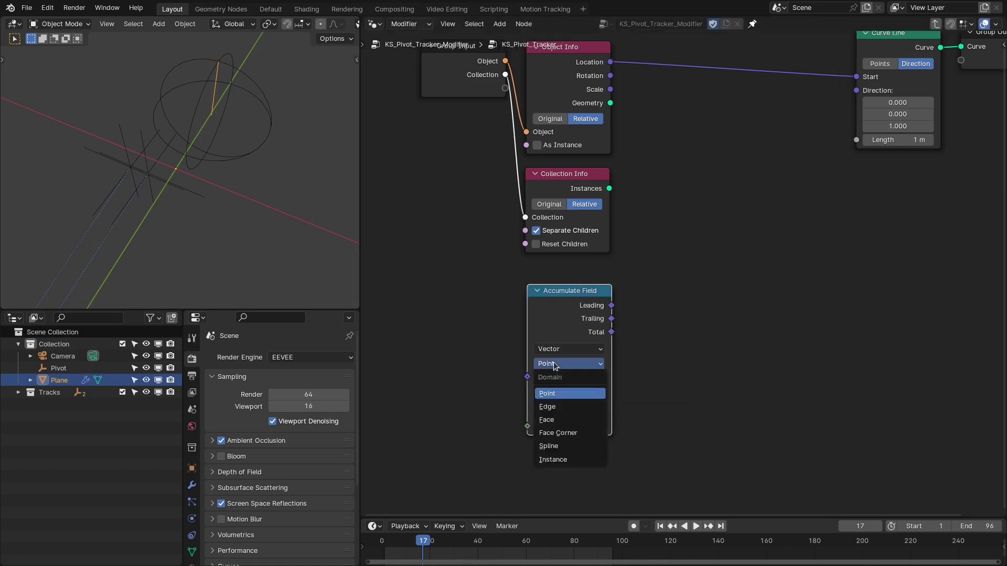
pyautogui.click(547, 461)
# Add a Position node feeding Accumulate Field's Value and place it beside that node's header
pyautogui.moveTo(630, 232); pyautogui.dragTo(665, 218, button='middle')
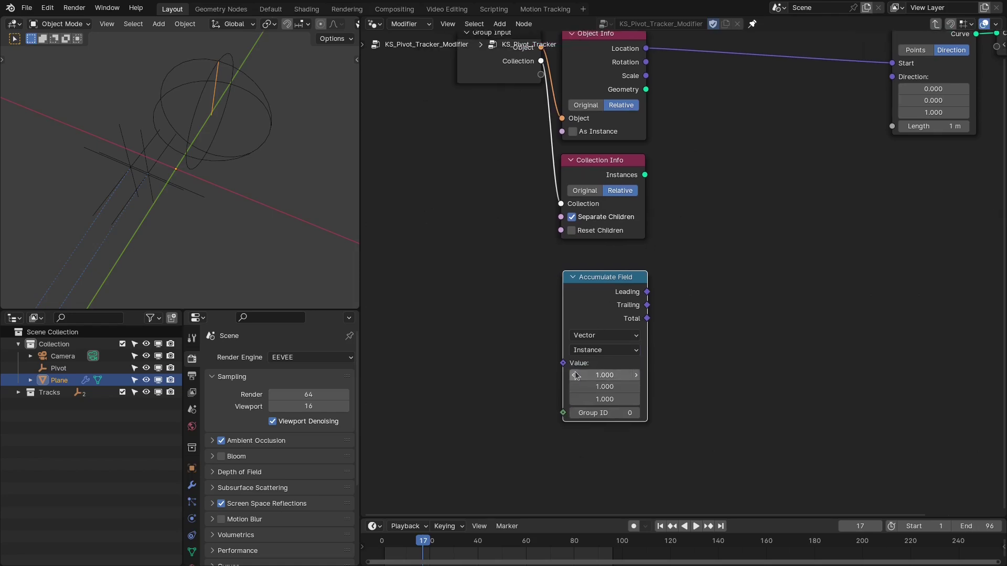
pyautogui.moveTo(562, 363); pyautogui.dragTo(520, 355)
pyautogui.write('pos')
pyautogui.press('Return')
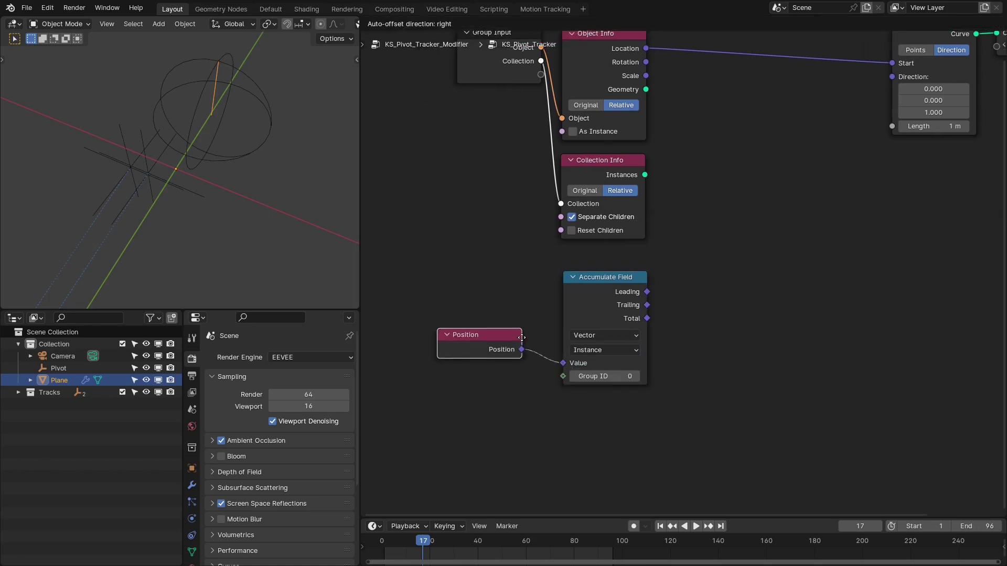
pyautogui.click(544, 286)
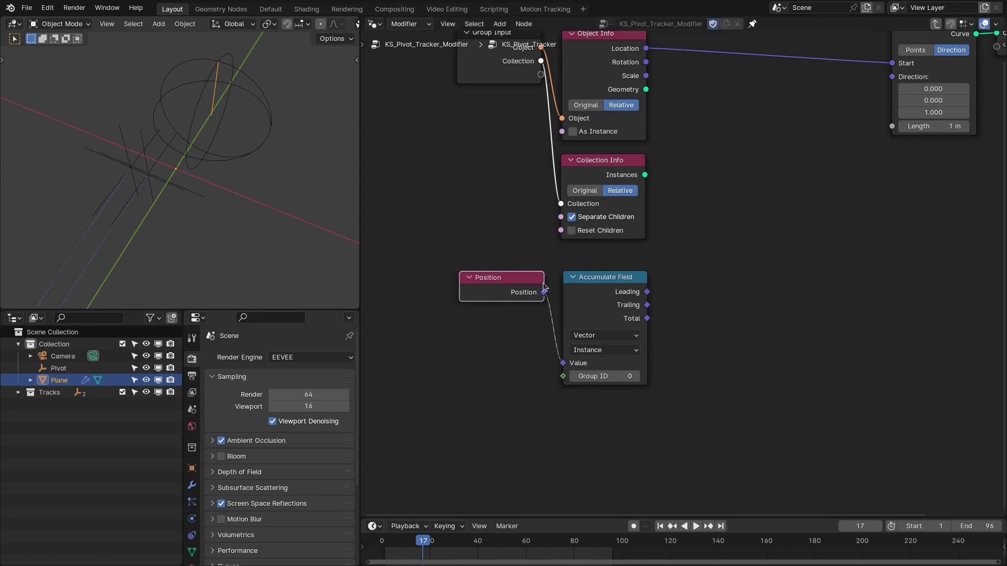
# Add a vector math Divide node fed by Accumulate Field's Total and place it next to that node
pyautogui.moveTo(646, 318); pyautogui.dragTo(732, 309)
pyautogui.click(651, 319)
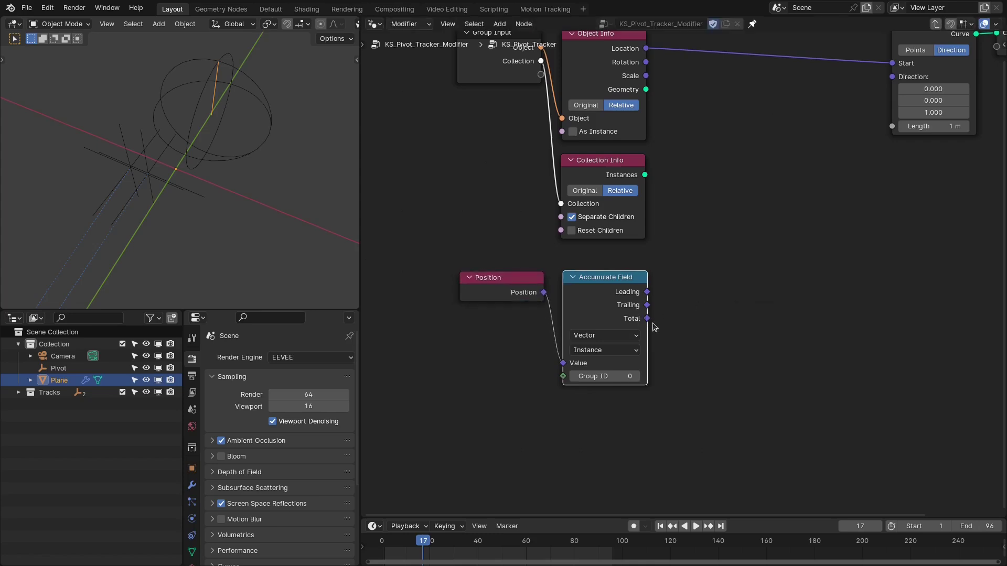
pyautogui.moveTo(648, 319); pyautogui.dragTo(718, 306)
pyautogui.write('divi')
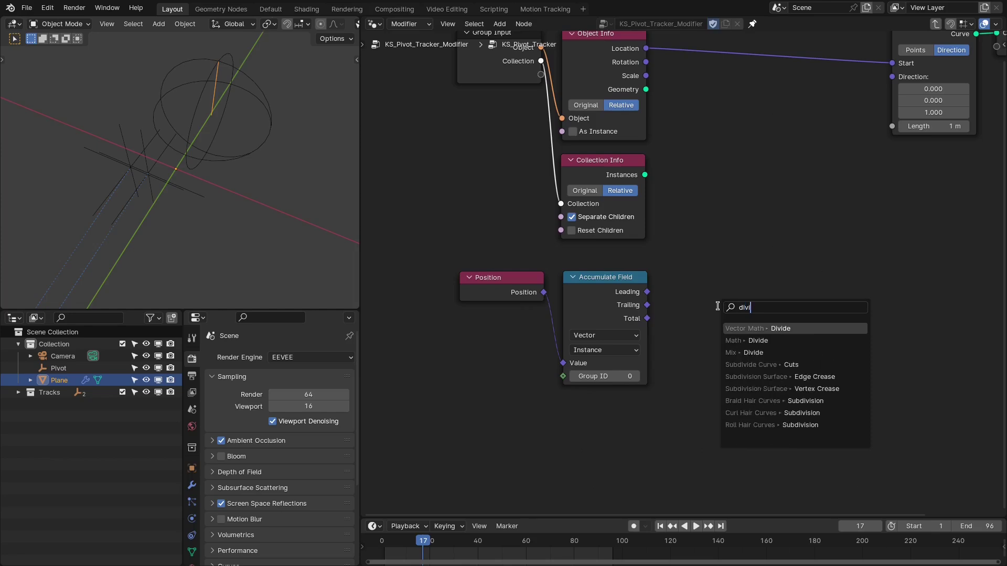
pyautogui.press('Return')
pyautogui.click(707, 288)
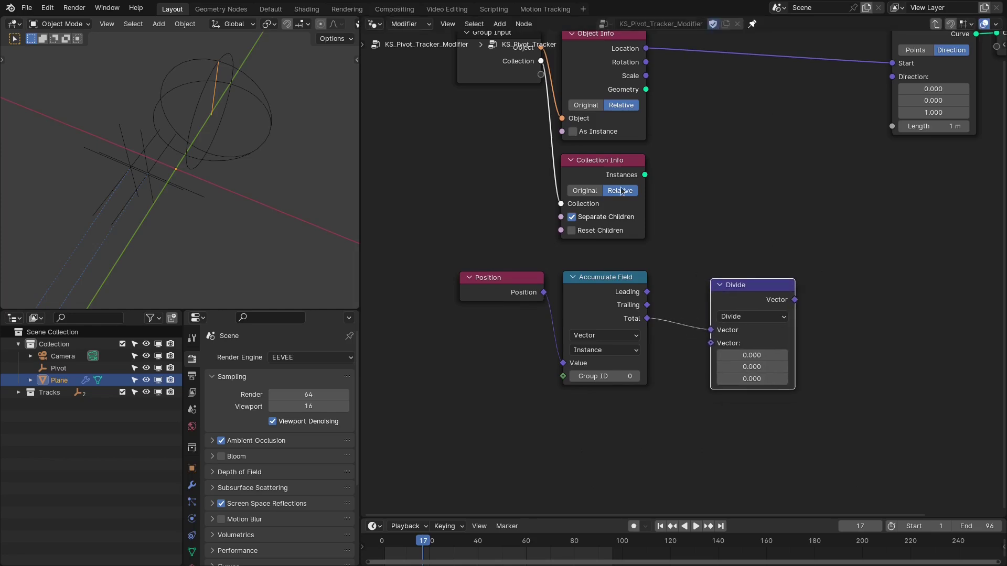
# Add a Domain Size node for Collection Info's Instances, set it to Instances, and link Instance Count to Divide's second vector
pyautogui.moveTo(645, 175); pyautogui.dragTo(706, 180)
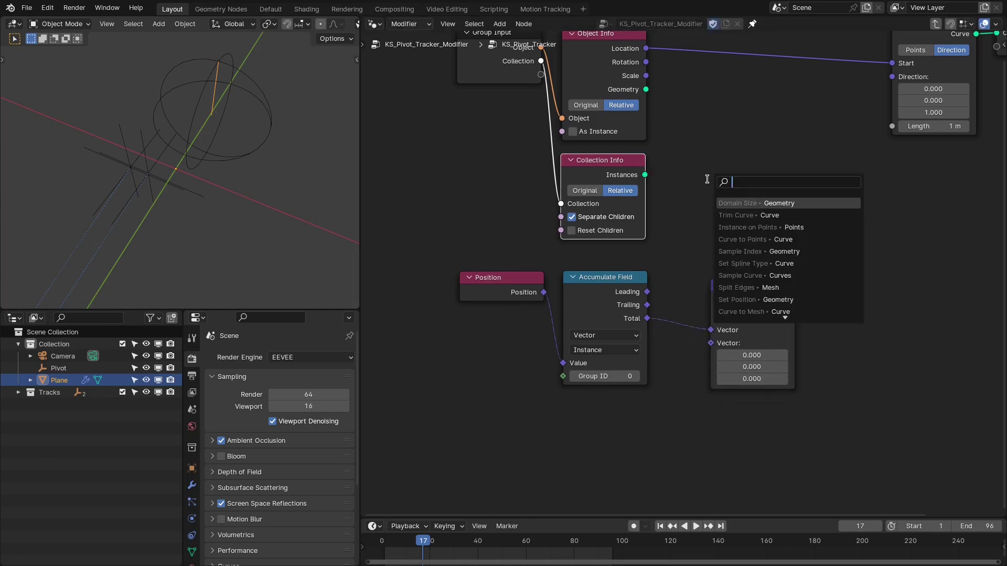
pyautogui.write('domain')
pyautogui.press('Return')
pyautogui.click(685, 197)
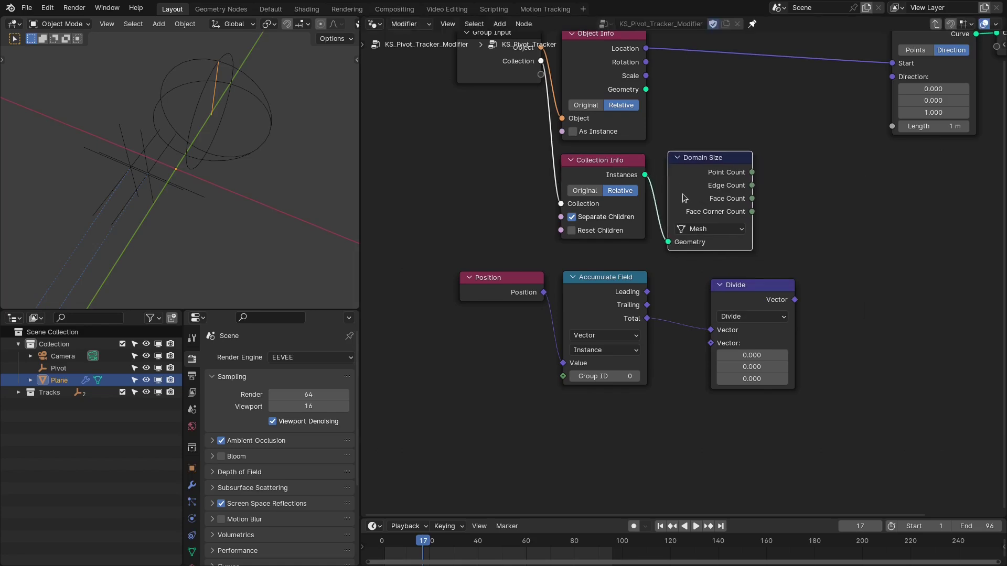
pyautogui.click(702, 229)
pyautogui.click(702, 300)
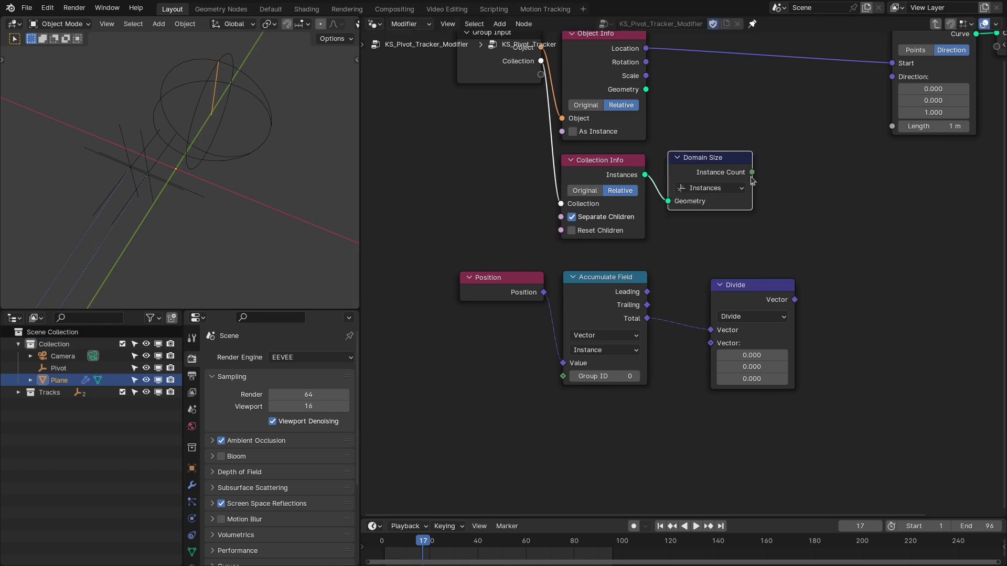
pyautogui.moveTo(751, 173); pyautogui.dragTo(711, 343)
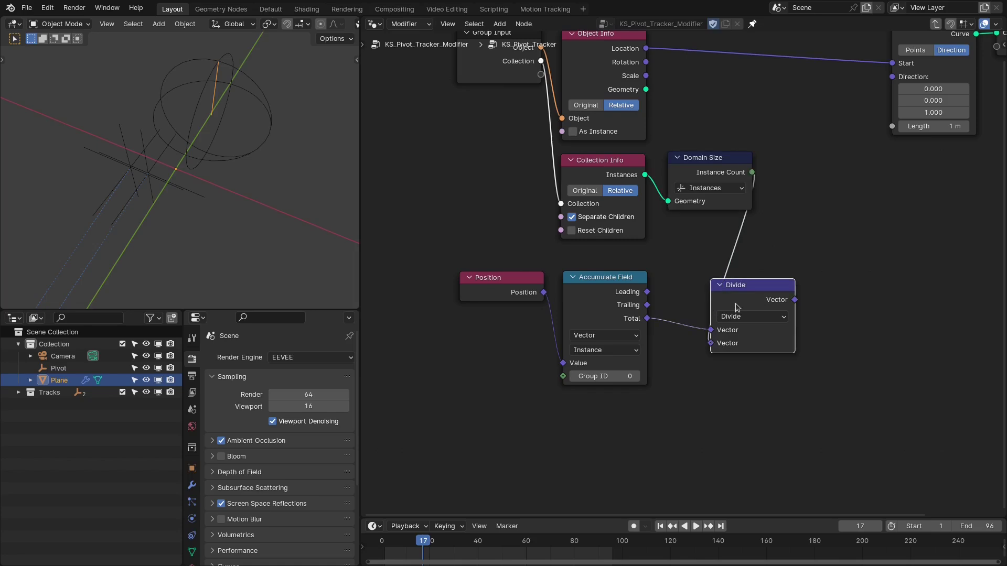
# Hide Accumulate Field's unused sockets, move Divide clear of it, and place Domain Size directly below Accumulate Field
pyautogui.moveTo(736, 307); pyautogui.dragTo(710, 293)
pyautogui.click(615, 299)
pyautogui.hotkey('ctrl', 'h')
pyautogui.moveTo(489, 382); pyautogui.dragTo(593, 285)
pyautogui.moveTo(711, 287); pyautogui.dragTo(796, 273)
pyautogui.moveTo(706, 150); pyautogui.dragTo(622, 451)
pyautogui.moveTo(707, 168); pyautogui.dragTo(605, 365)
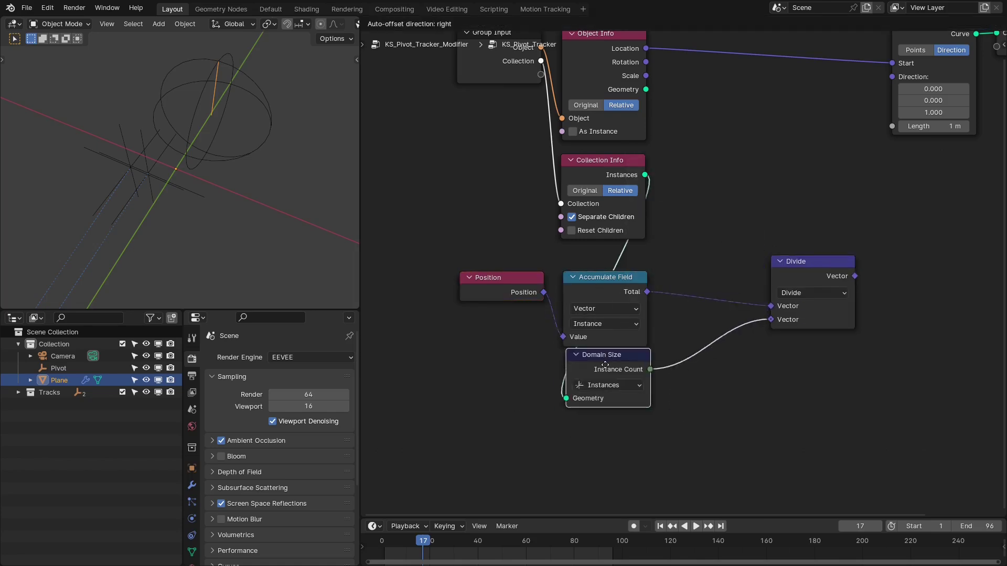
pyautogui.click(600, 373)
# Enclose the Position, Accumulate Field, Divide and Domain Size nodes in a frame labelled "Avg. Position from Tracks"
pyautogui.moveTo(486, 410); pyautogui.dragTo(681, 275)
pyautogui.press('g')
pyautogui.click(715, 310)
pyautogui.hotkey('ctrl', 'j')
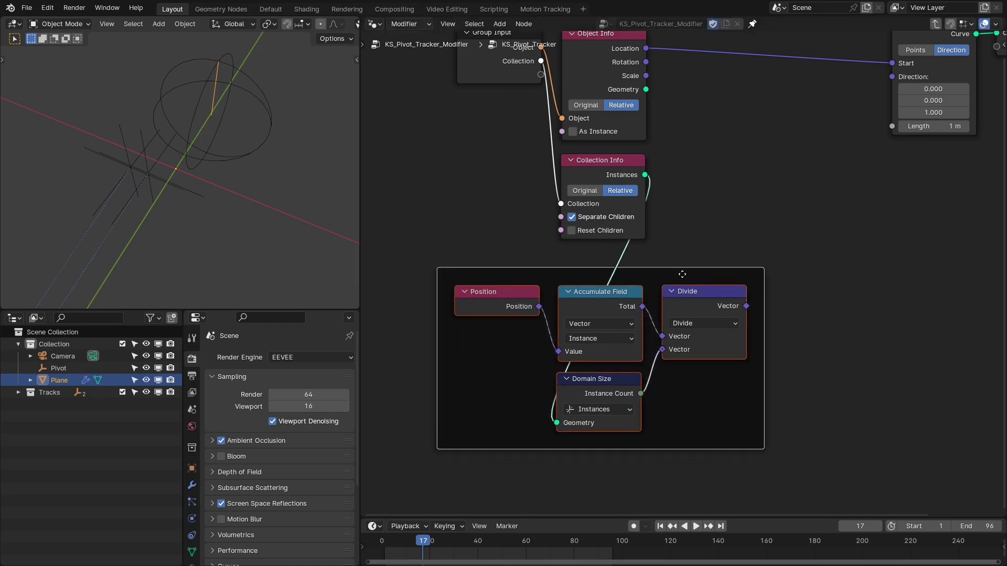
pyautogui.press('F2')
pyautogui.write('Avg. Position from Track')
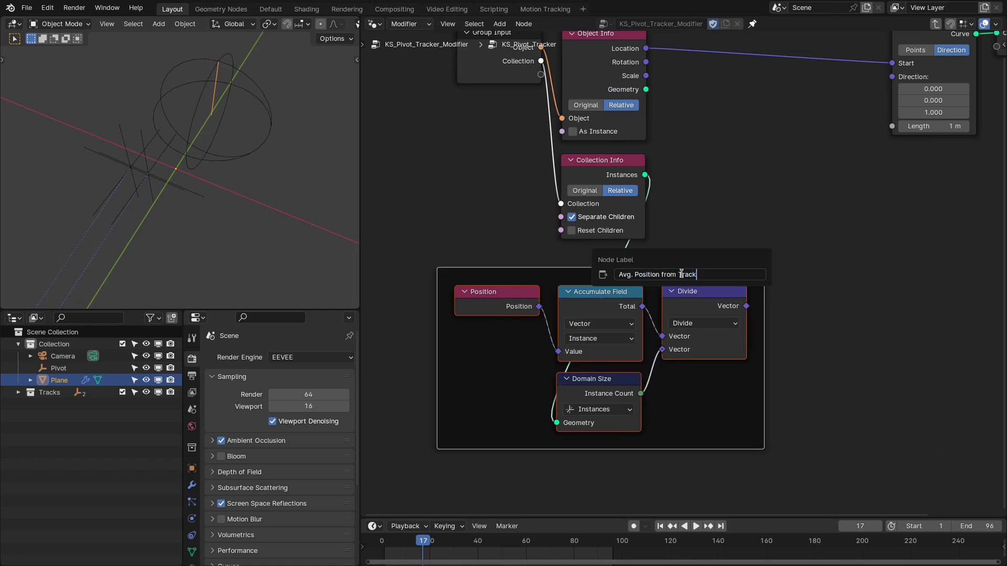
pyautogui.press('BackSpace')
pyautogui.press('BackSpace')
pyautogui.write('s')
pyautogui.press('Return')
# Add a vector math Subtract node fed by the framed Divide result and place it between Object Info and Curve Line
pyautogui.scroll(-2, 681, 274)
pyautogui.moveTo(681, 274); pyautogui.dragTo(603, 331, button='middle')
pyautogui.moveTo(775, 104); pyautogui.dragTo(958, 109)
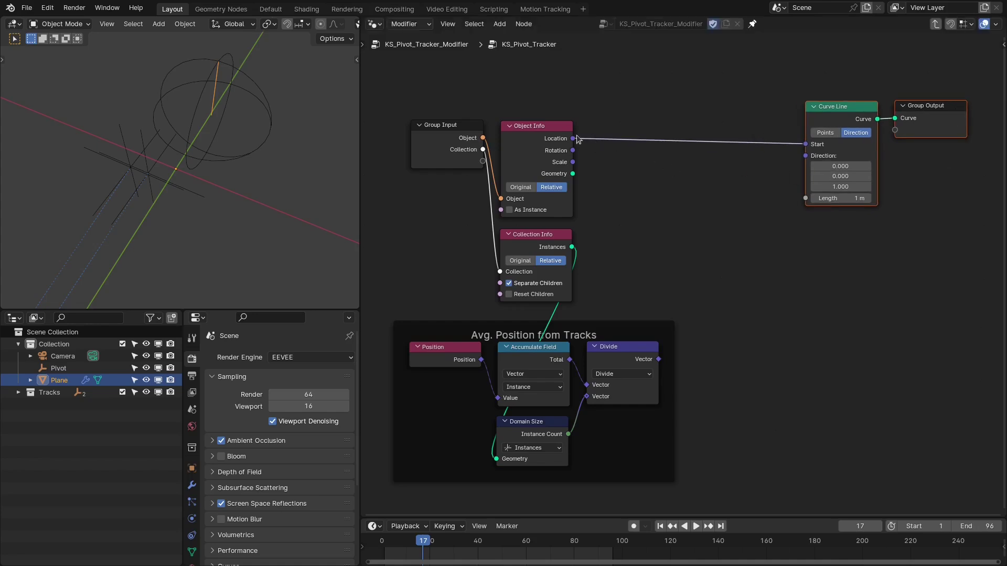
pyautogui.moveTo(657, 360); pyautogui.dragTo(688, 249)
pyautogui.write('subtract')
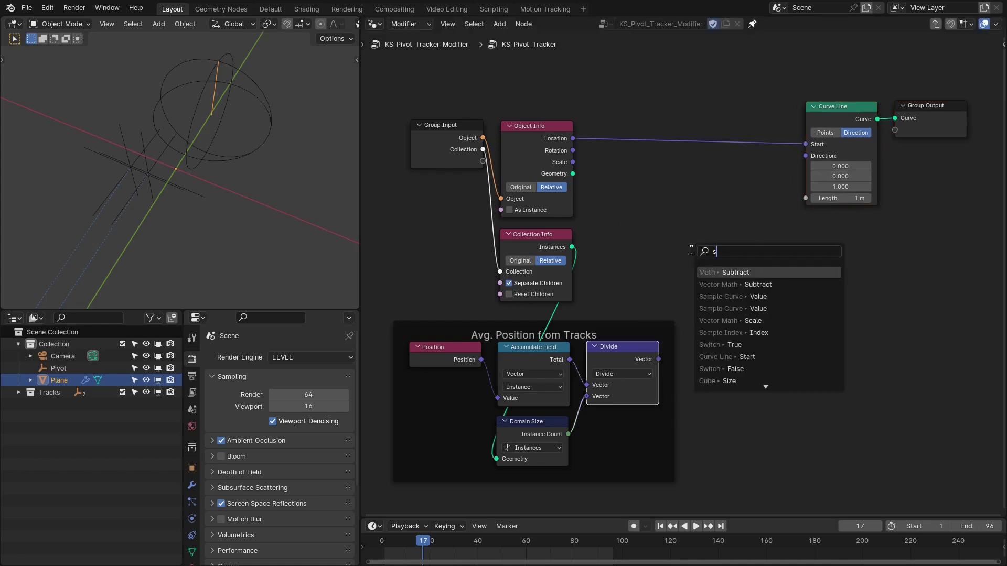
pyautogui.press('Return')
pyautogui.click(676, 195)
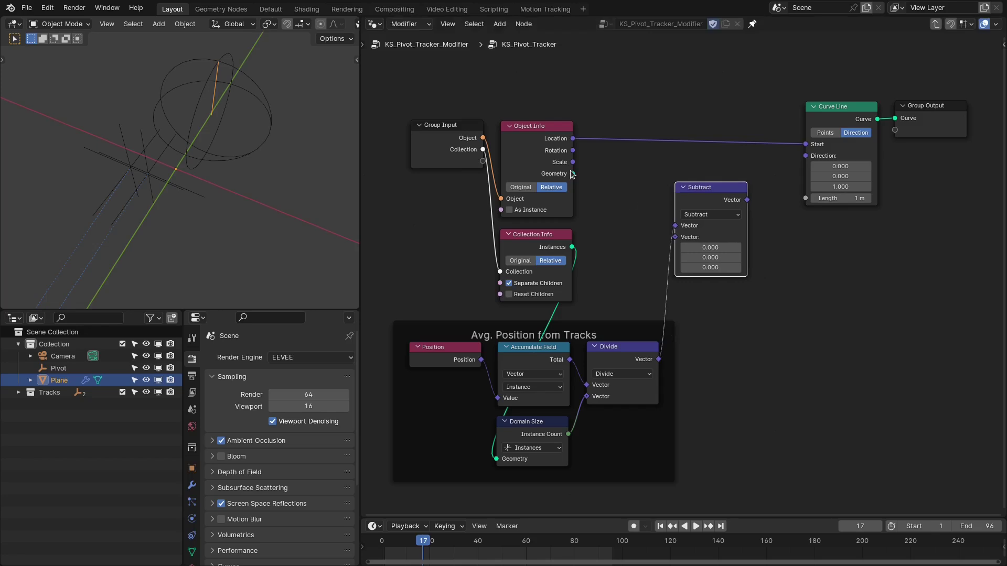
# Link Object Info's Location to Subtract's second vector and move Subtract closer to the info nodes
pyautogui.moveTo(568, 138); pyautogui.dragTo(674, 237)
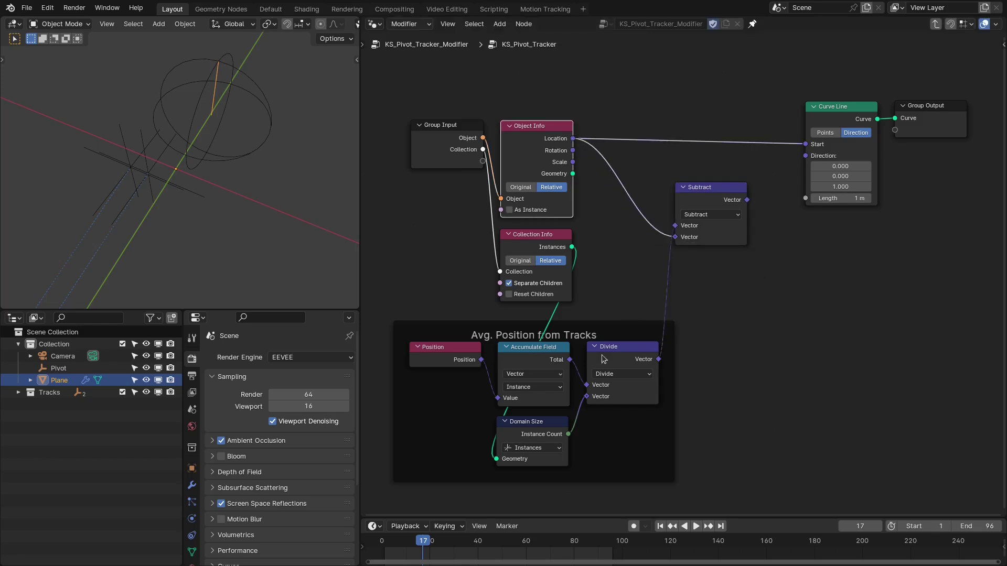
pyautogui.moveTo(694, 204); pyautogui.dragTo(672, 212)
pyautogui.moveTo(610, 220); pyautogui.dragTo(649, 229, button='middle')
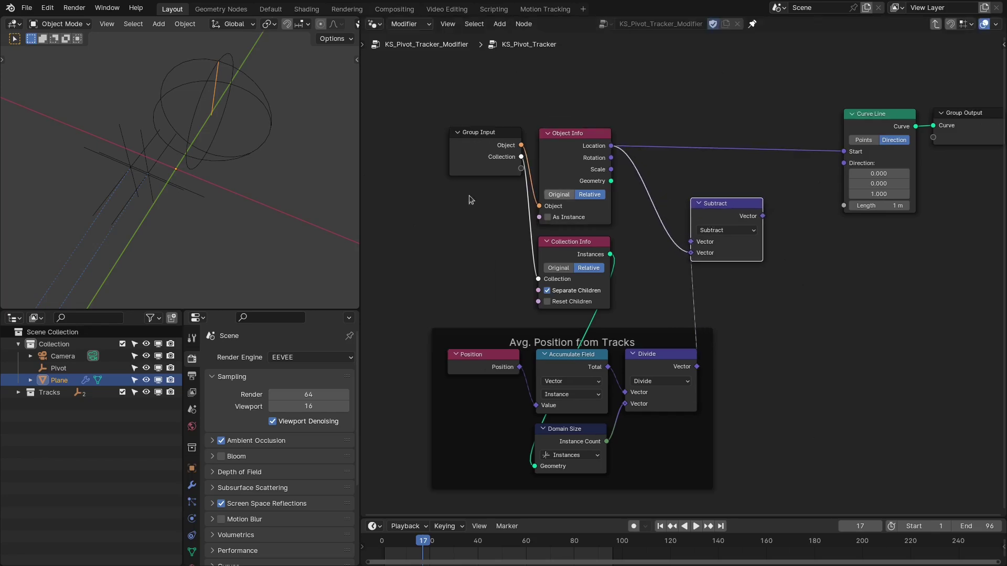
pyautogui.moveTo(206, 125); pyautogui.dragTo(178, 140, button='middle')
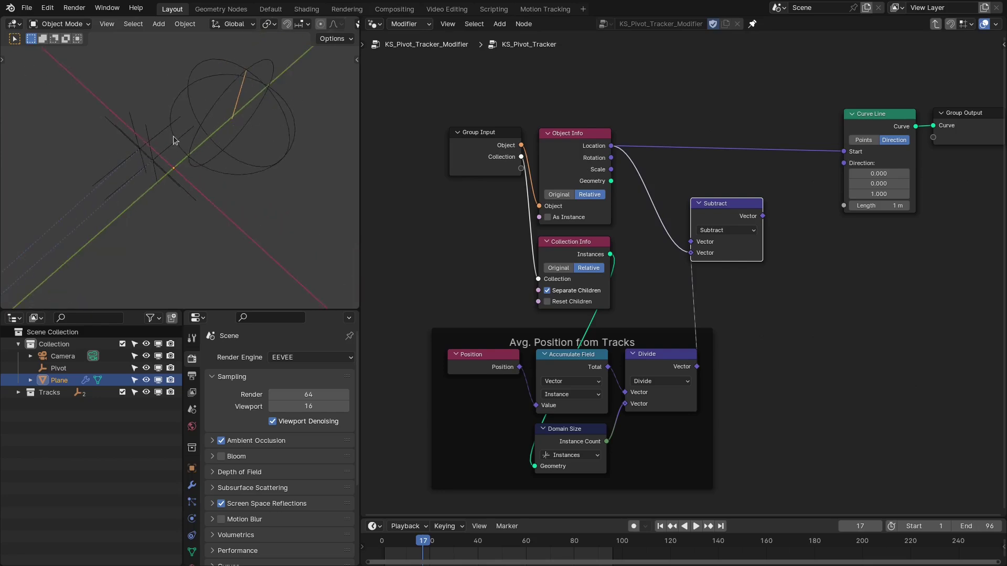
pyautogui.moveTo(689, 209); pyautogui.dragTo(659, 217)
# Add a vector math Normalize node fed by Subtract's result and place it beside Subtract
pyautogui.moveTo(733, 225); pyautogui.dragTo(793, 223)
pyautogui.write('norm')
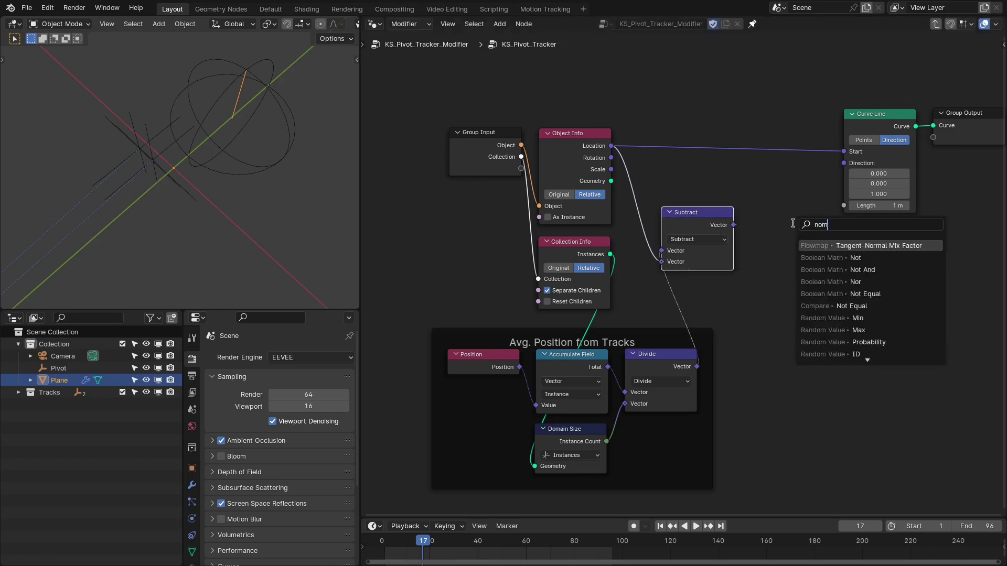
pyautogui.press('Return')
pyautogui.click(748, 218)
# Move Curve Line and Group Output farther from Normalize, and lower Subtract and Normalize to Collection Info's level
pyautogui.moveTo(749, 219); pyautogui.dragTo(664, 224, button='middle')
pyautogui.moveTo(673, 90); pyautogui.dragTo(1000, 131)
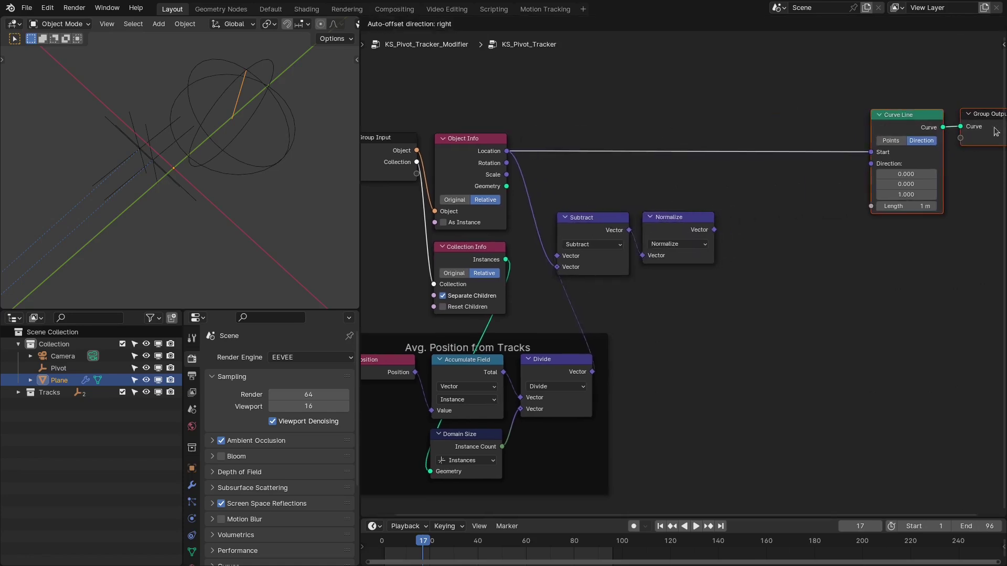
pyautogui.moveTo(565, 202); pyautogui.dragTo(708, 275)
pyautogui.moveTo(690, 231); pyautogui.dragTo(680, 262)
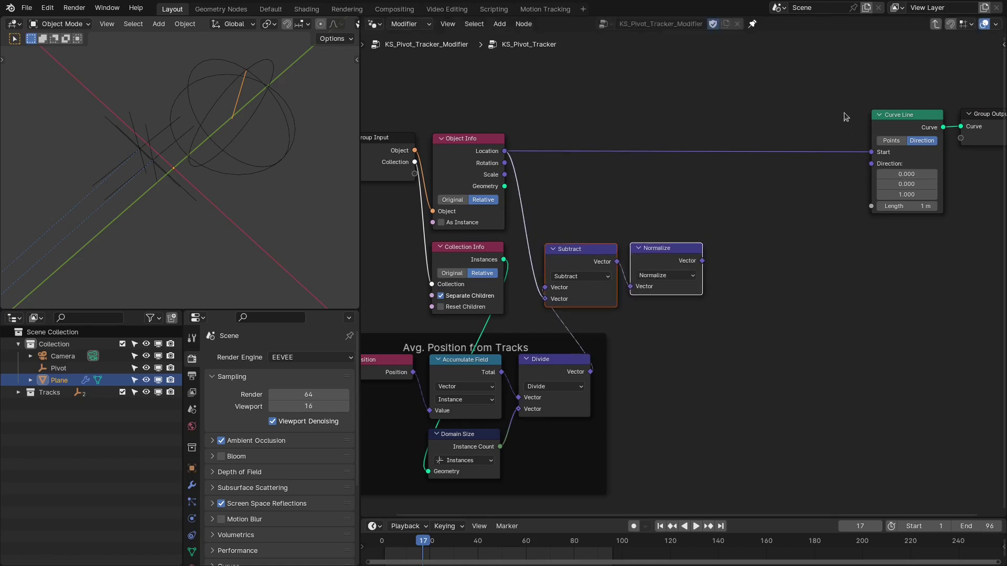
# Add a Sample Index node fed by Collection Info's Instances, with the Vector data type and the Instance domain
pyautogui.moveTo(503, 260); pyautogui.dragTo(789, 273)
pyautogui.write('sampl')
pyautogui.write('e in')
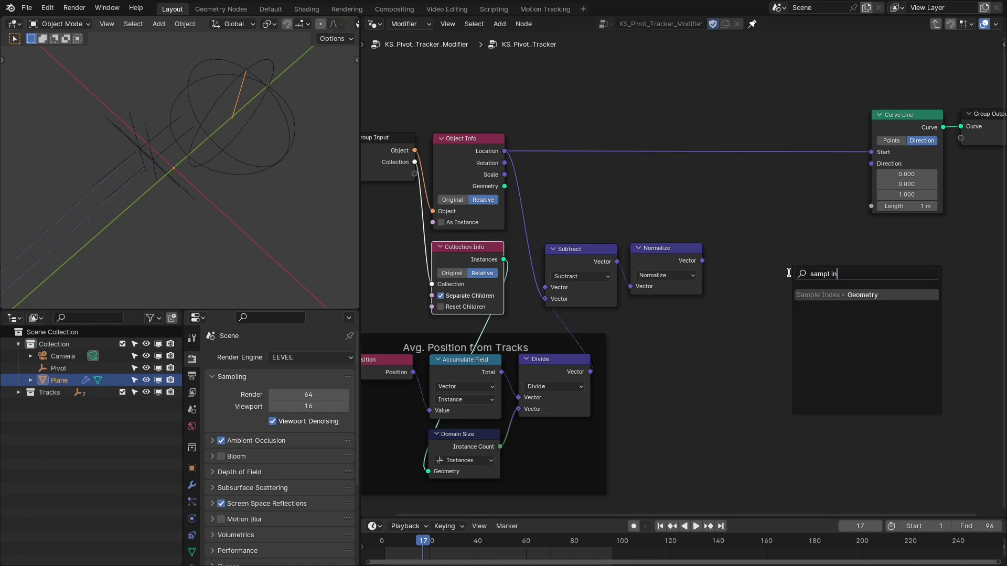
pyautogui.press('Return')
pyautogui.click(732, 243)
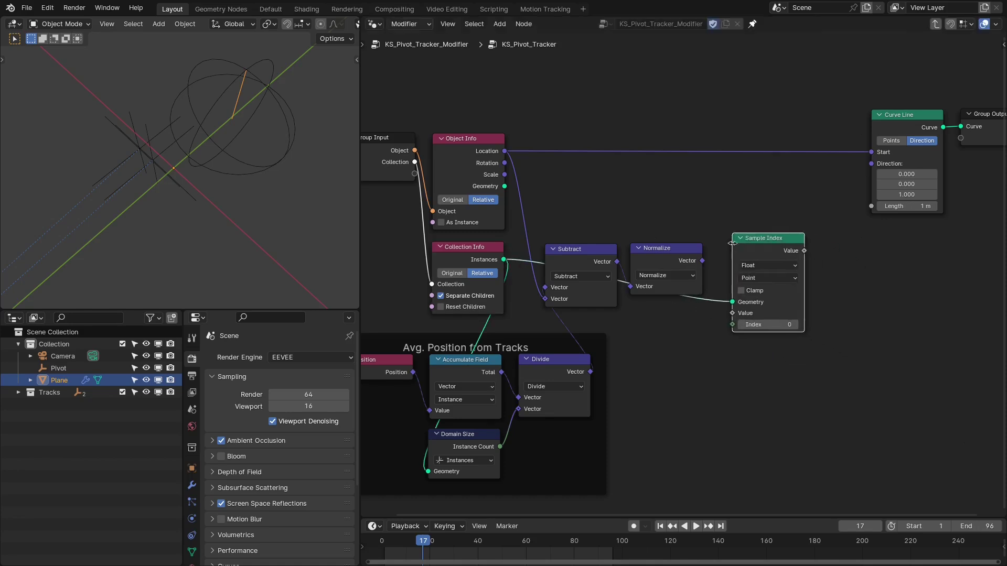
pyautogui.click(765, 270)
pyautogui.click(754, 311)
pyautogui.click(784, 278)
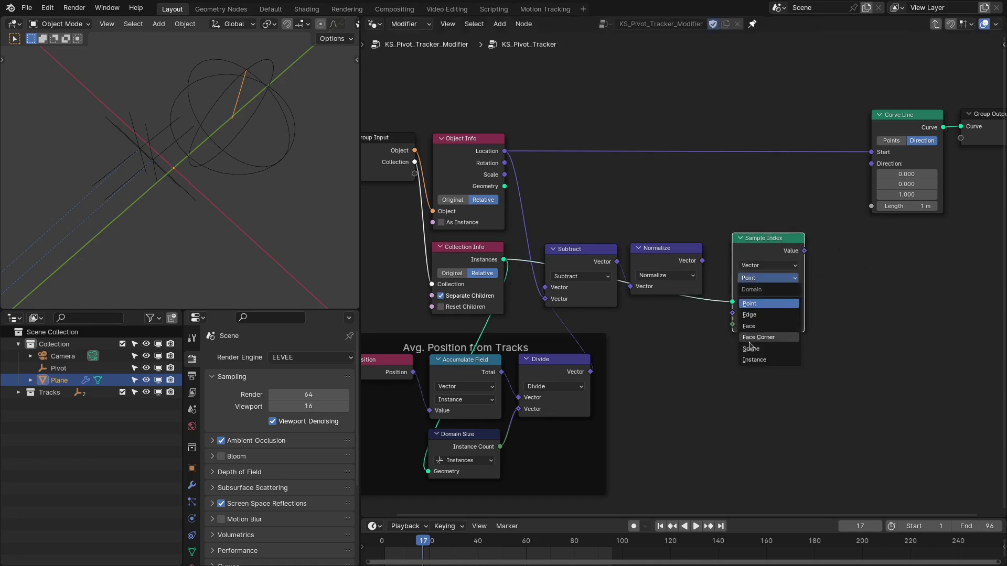
pyautogui.click(753, 360)
# Connect Normalize's vector to Sample Index's Value, and move Subtract, Normalize and Sample Index farther from Collection Info
pyautogui.moveTo(753, 244); pyautogui.dragTo(738, 254)
pyautogui.moveTo(691, 239); pyautogui.dragTo(744, 180, button='middle')
pyautogui.moveTo(623, 172); pyautogui.dragTo(784, 209)
pyautogui.press('g')
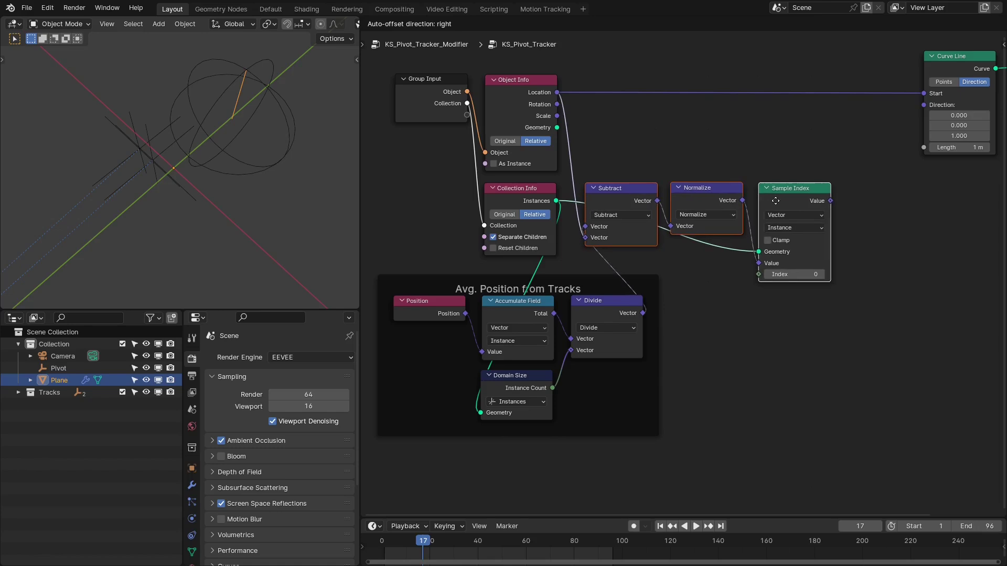
pyautogui.click(840, 201)
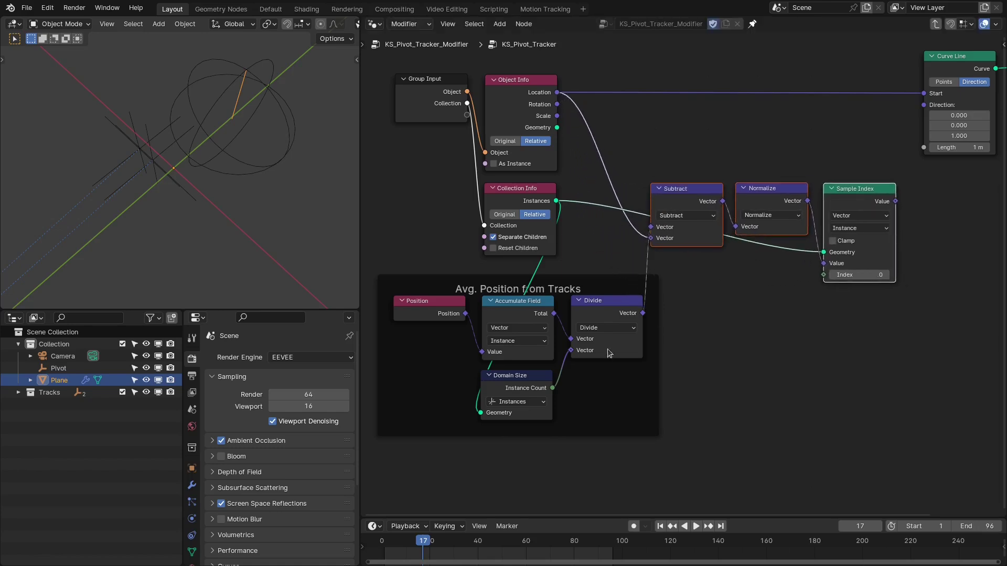
# Add a math Subtract node fed by Domain Size's Instance Count and place it below Normalize
pyautogui.moveTo(547, 203); pyautogui.dragTo(523, 206, button='middle')
pyautogui.moveTo(527, 389); pyautogui.dragTo(744, 385)
pyautogui.write('subtra')
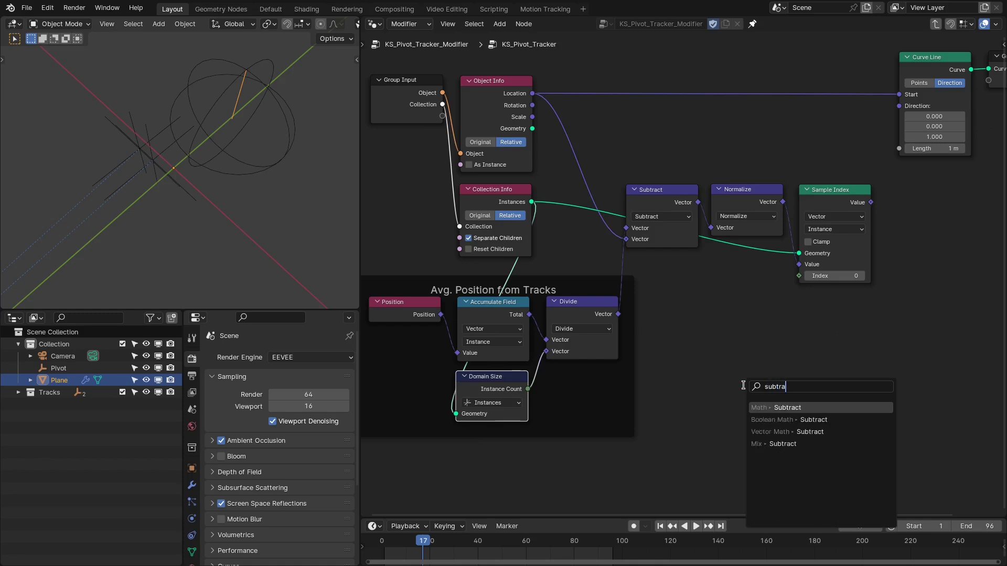
pyautogui.press('Return')
pyautogui.click(749, 338)
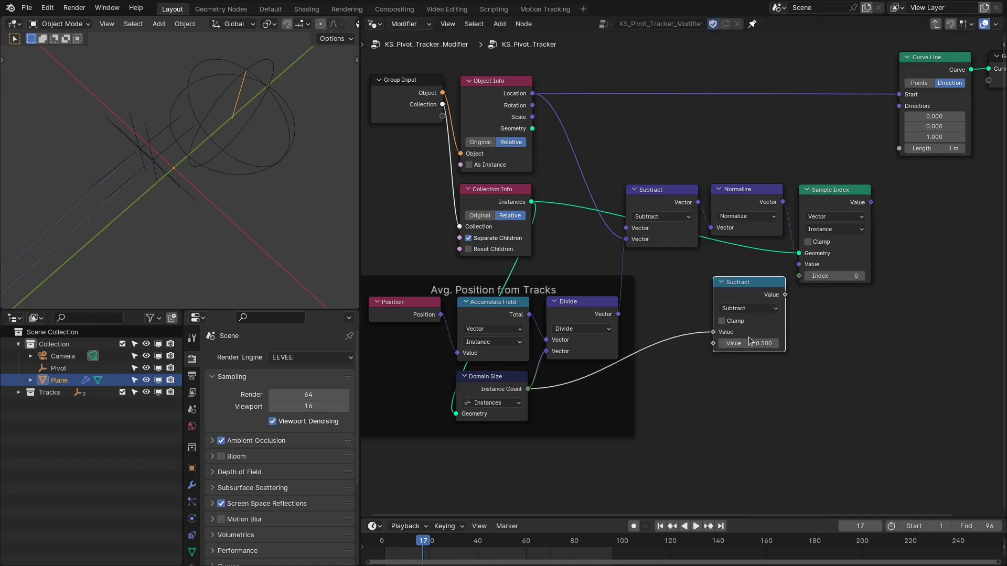
# Confirm the math Subtract's second value, connect its output to Sample Index's Index, and collapse the Subtract node
pyautogui.click(750, 342)
pyautogui.press('Return')
pyautogui.moveTo(785, 294); pyautogui.dragTo(798, 276)
pyautogui.click(722, 283)
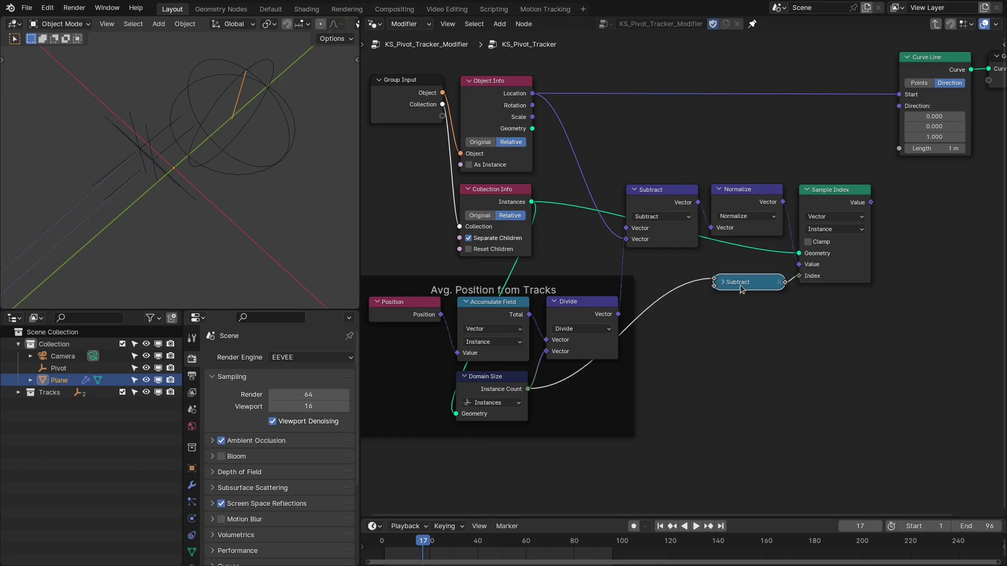
# Connect Sample Index's Value to Curve Line's Direction and view the scene from above
pyautogui.moveTo(661, 176); pyautogui.dragTo(583, 222, button='middle')
pyautogui.moveTo(794, 251); pyautogui.dragTo(822, 152)
pyautogui.moveTo(298, 178); pyautogui.dragTo(180, 141, button='middle')
pyautogui.press('KP_7')
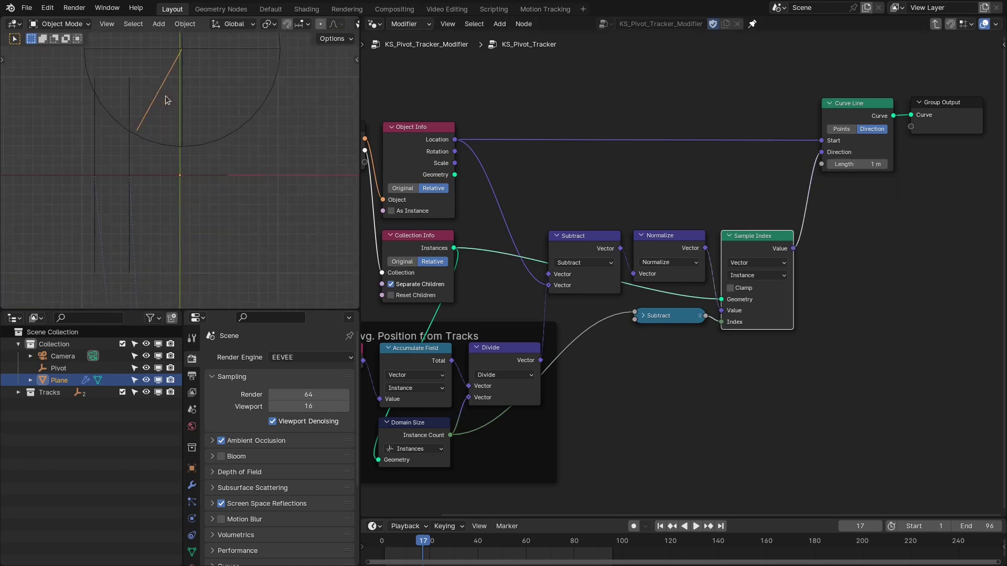
# Try a Curve Line length of 2.04 m
pyautogui.keyDown('shift'); pyautogui.moveTo(127, 100); pyautogui.dragTo(185, 132, button='middle'); pyautogui.keyUp('shift')
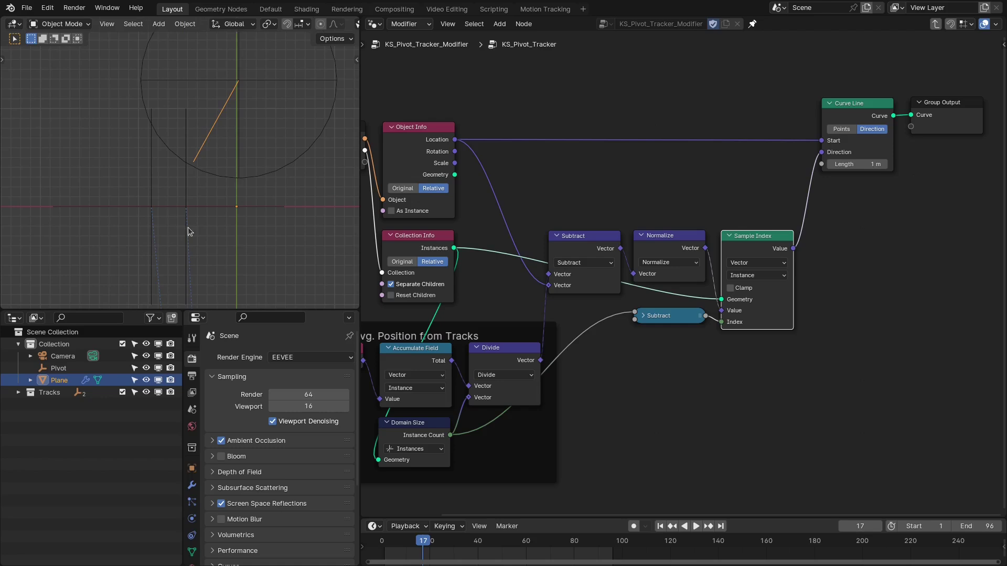
pyautogui.moveTo(844, 166); pyautogui.dragTo(791, 164)
pyautogui.moveTo(854, 164); pyautogui.dragTo(611, 163)
# Move Track.001 out of the Tracks collection to test the line's direction, and put it back into Tracks
pyautogui.click(18, 392)
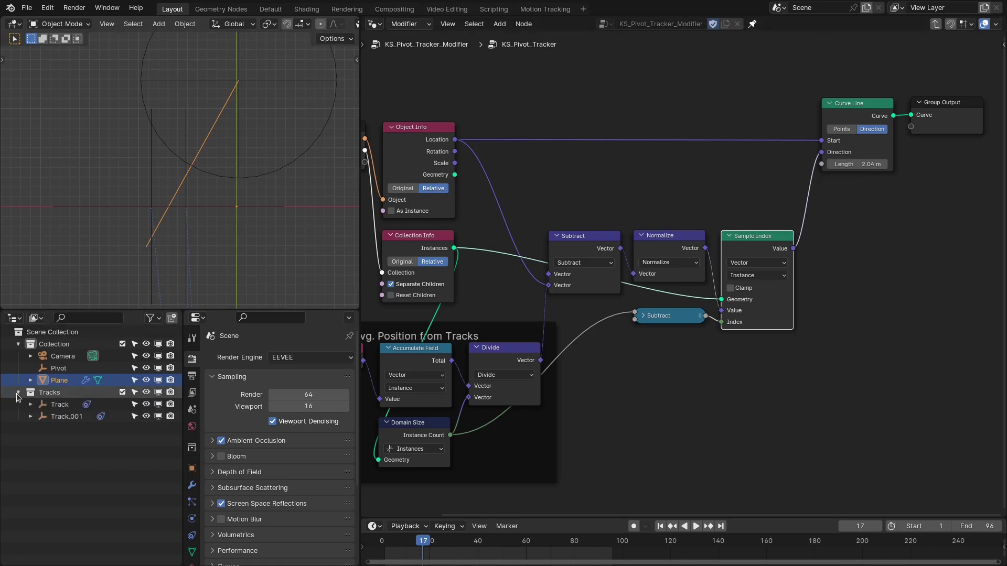
pyautogui.moveTo(57, 424); pyautogui.dragTo(58, 348)
pyautogui.click(49, 416)
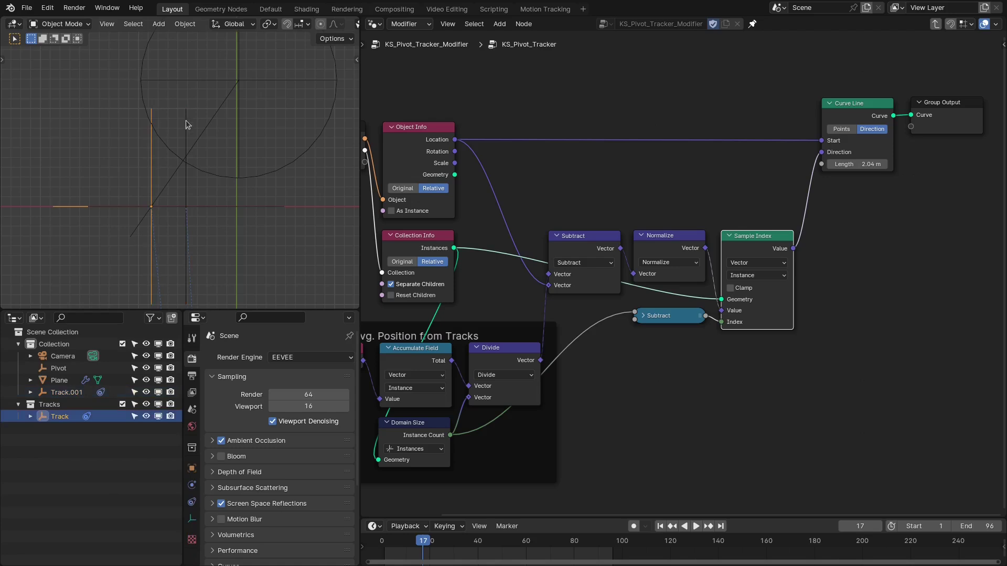
pyautogui.moveTo(60, 393); pyautogui.dragTo(50, 404)
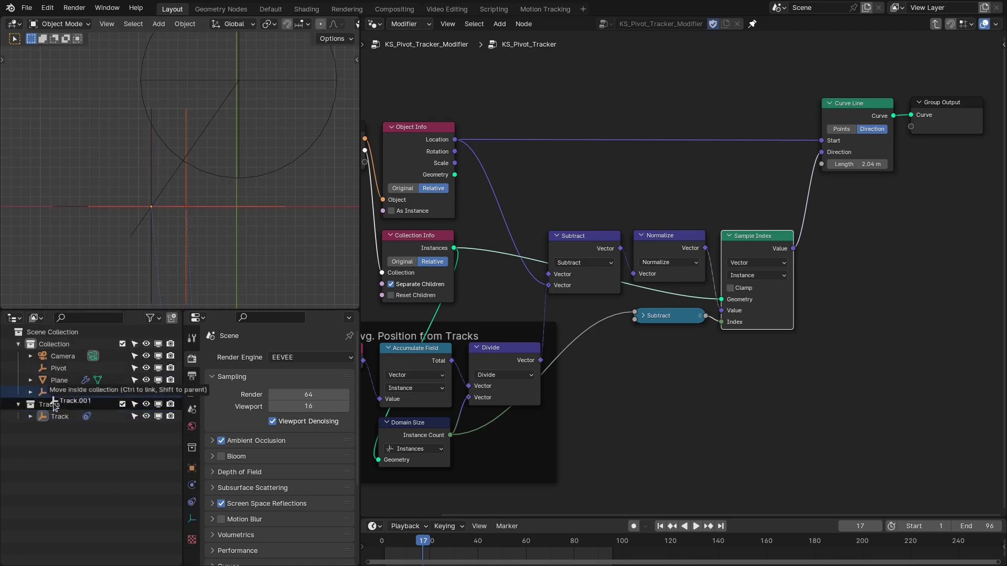
# Select the Pivot empty and set Curve Line's Length to 3 m
pyautogui.moveTo(440, 295); pyautogui.dragTo(531, 270, button='middle')
pyautogui.click(238, 152)
pyautogui.moveTo(239, 150); pyautogui.dragTo(234, 117, button='middle')
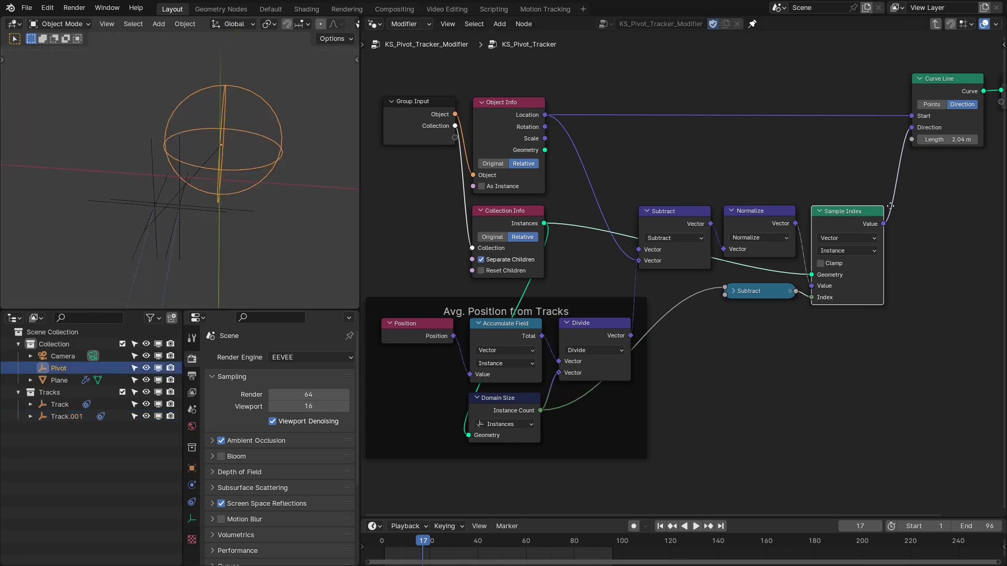
pyautogui.moveTo(954, 138); pyautogui.dragTo(814, 160, button='middle')
pyautogui.click(813, 160)
pyautogui.write('3')
pyautogui.press('Return')
# Expose Curve Line's Length as an input of the KS_Pivot_Tracker group and leave the group
pyautogui.hotkey('ctrl', 'space')
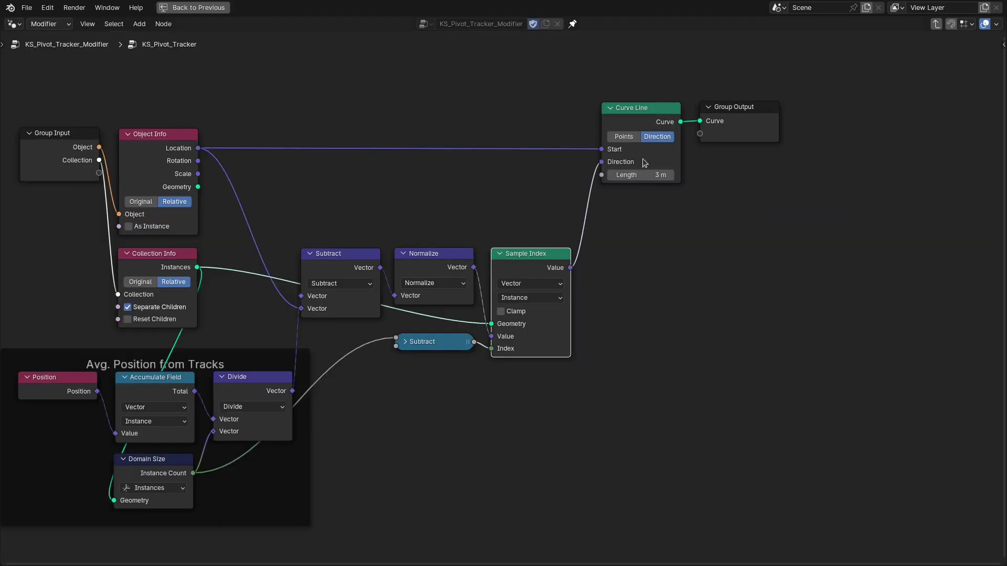
pyautogui.moveTo(258, 165); pyautogui.dragTo(761, 167)
pyautogui.moveTo(899, 114); pyautogui.dragTo(902, 119)
pyautogui.press('Tab')
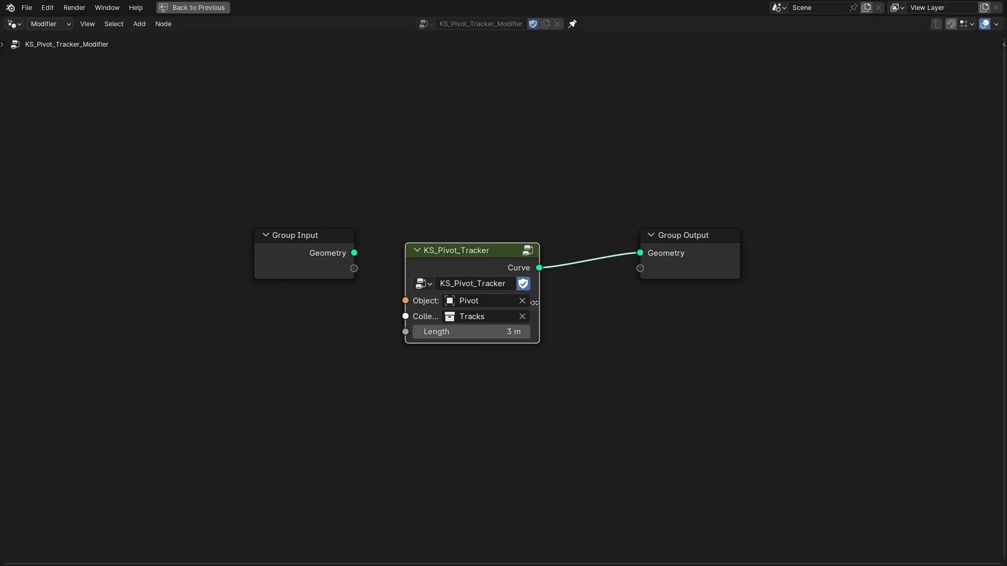
# Move Group Output farther from the KS_Pivot_Tracker node and reposition the tracker node in the modifier tree
pyautogui.moveTo(539, 303); pyautogui.dragTo(536, 303)
pyautogui.moveTo(684, 265); pyautogui.dragTo(733, 274)
pyautogui.moveTo(609, 274)
pyautogui.mouseDown(button='middle')
pyautogui.moveTo(643, 273)
pyautogui.moveTo(623, 255)
pyautogui.moveTo(600, 258)
pyautogui.mouseUp(button='middle')
pyautogui.hotkey('ctrl', 'space')
pyautogui.moveTo(622, 235); pyautogui.dragTo(613, 221)
# Expose KS_Pivot_Tracker's Object, Collection and Length inputs through the modifier's Group Input
pyautogui.moveTo(519, 250); pyautogui.dragTo(559, 266)
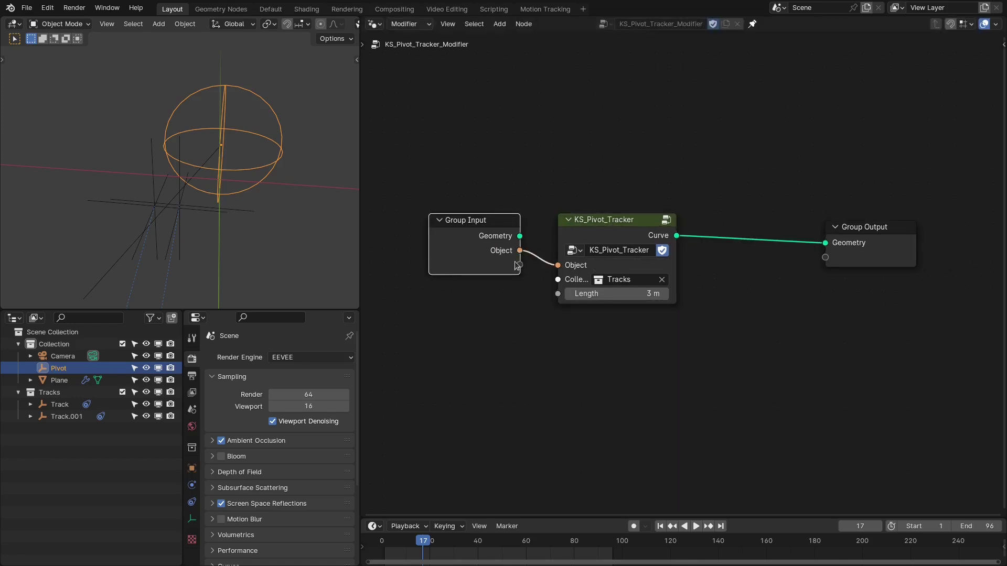
pyautogui.moveTo(236, 165); pyautogui.dragTo(173, 201, button='middle')
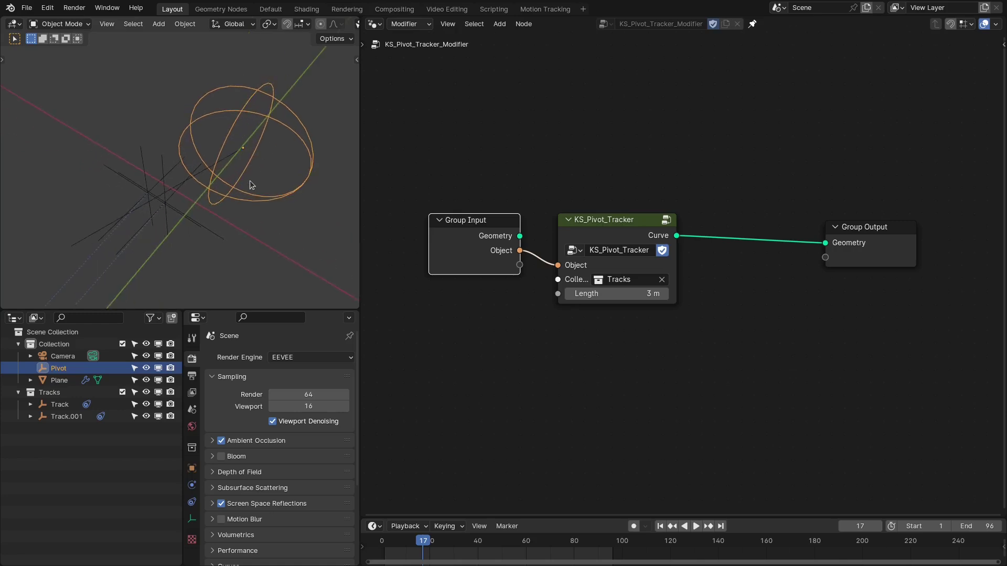
pyautogui.moveTo(251, 184); pyautogui.dragTo(314, 205, button='middle')
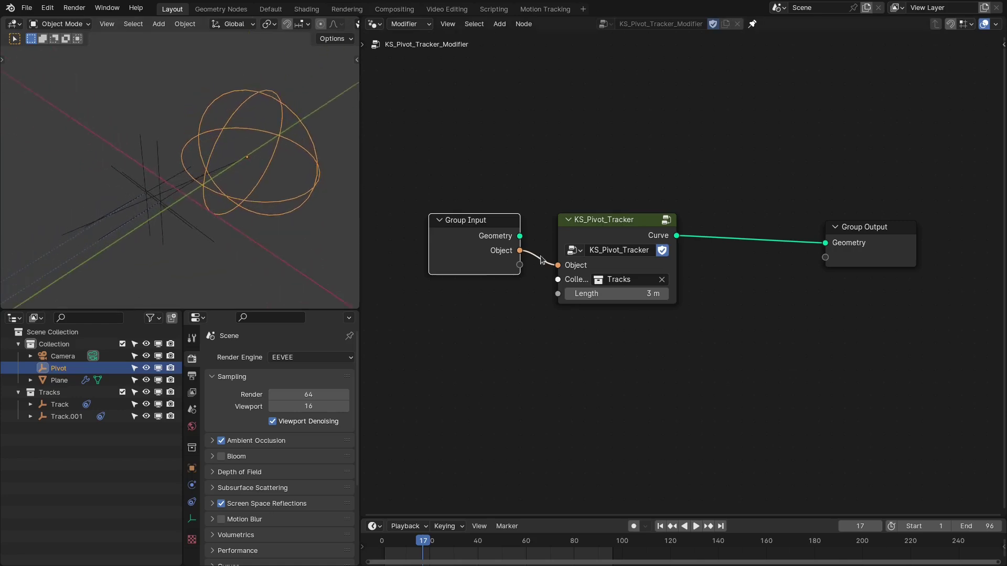
pyautogui.moveTo(558, 280); pyautogui.dragTo(507, 252)
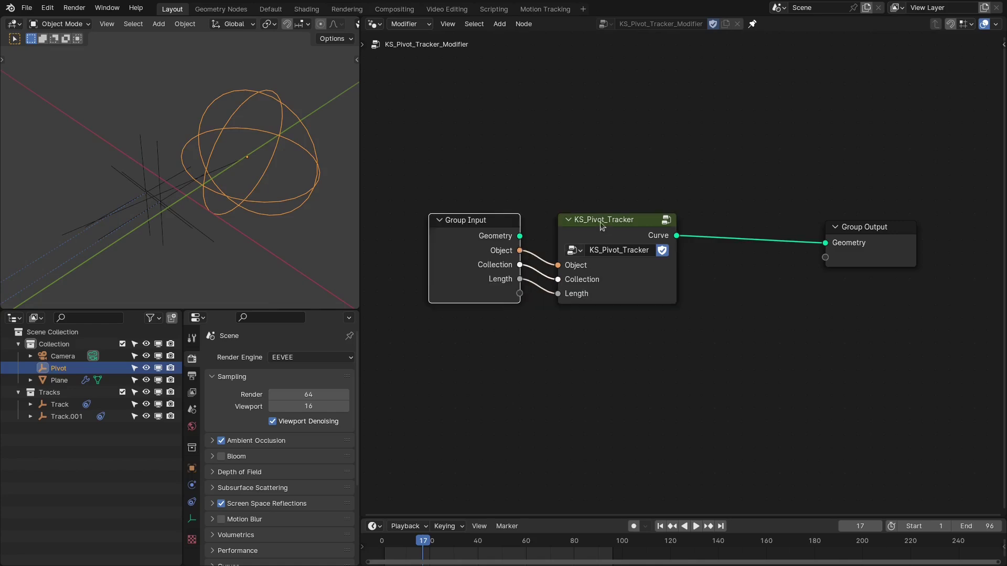
# Rename the modifier's Collection input to Tracks and its Object input to Pivot
pyautogui.press('n')
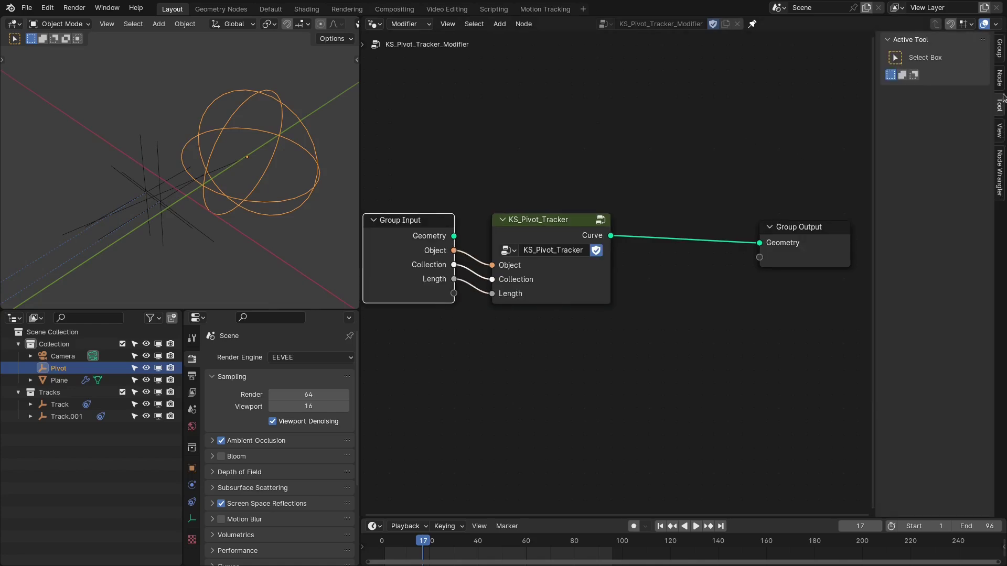
pyautogui.click(1001, 62)
pyautogui.doubleClick(918, 99)
pyautogui.write('T')
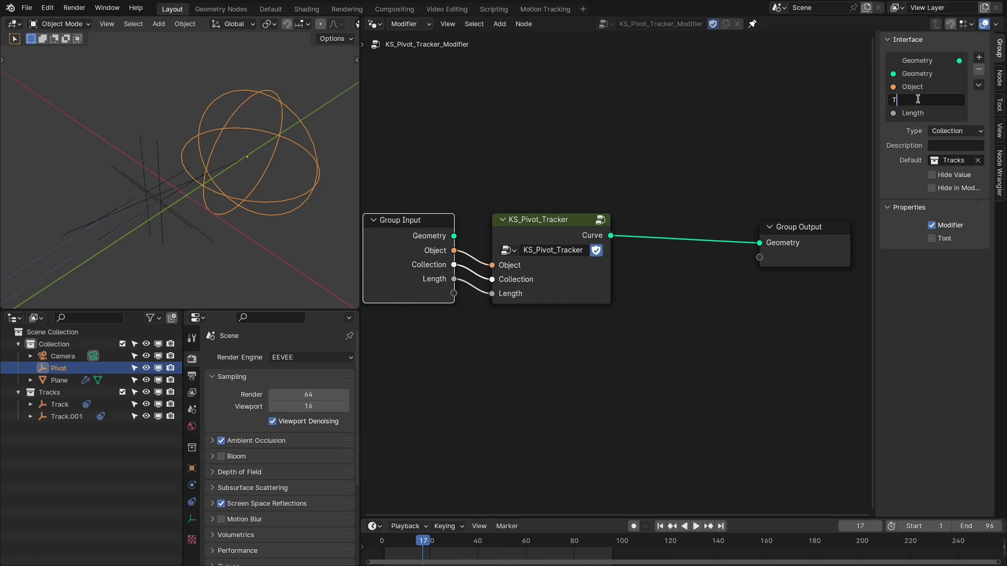
pyautogui.write('racks')
pyautogui.doubleClick(917, 85)
pyautogui.write('Pivot')
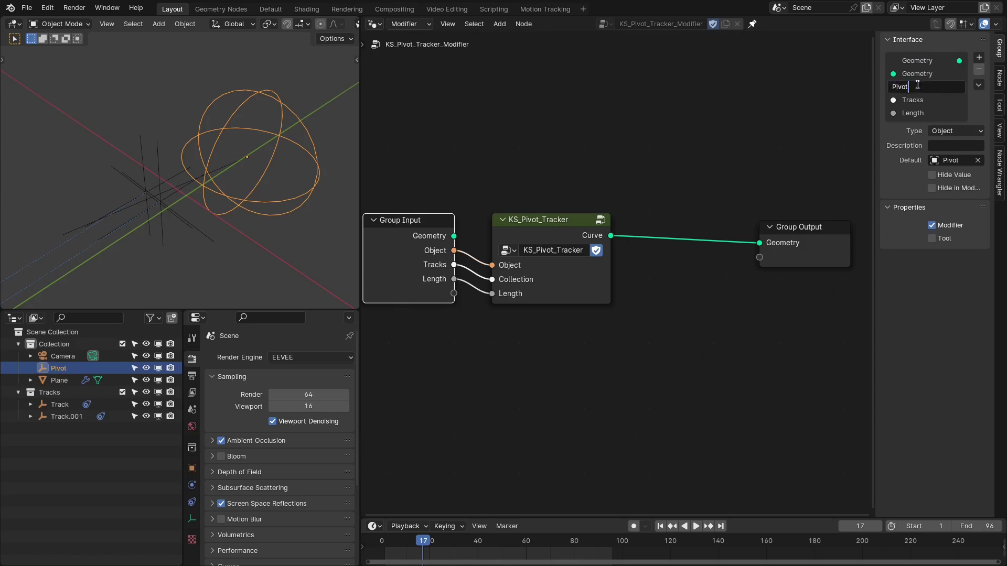
pyautogui.press('Return')
# Inside the KS_Pivot_Tracker group, rename the Object input to Pivot and the Collection input to Tracks, and leave the group
pyautogui.click(723, 109)
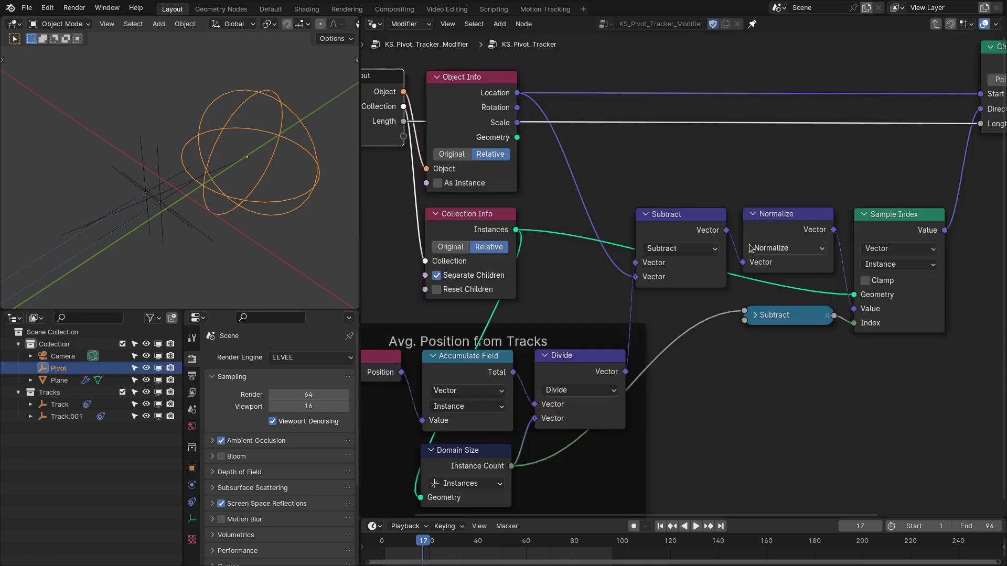
pyautogui.press('n')
pyautogui.doubleClick(924, 73)
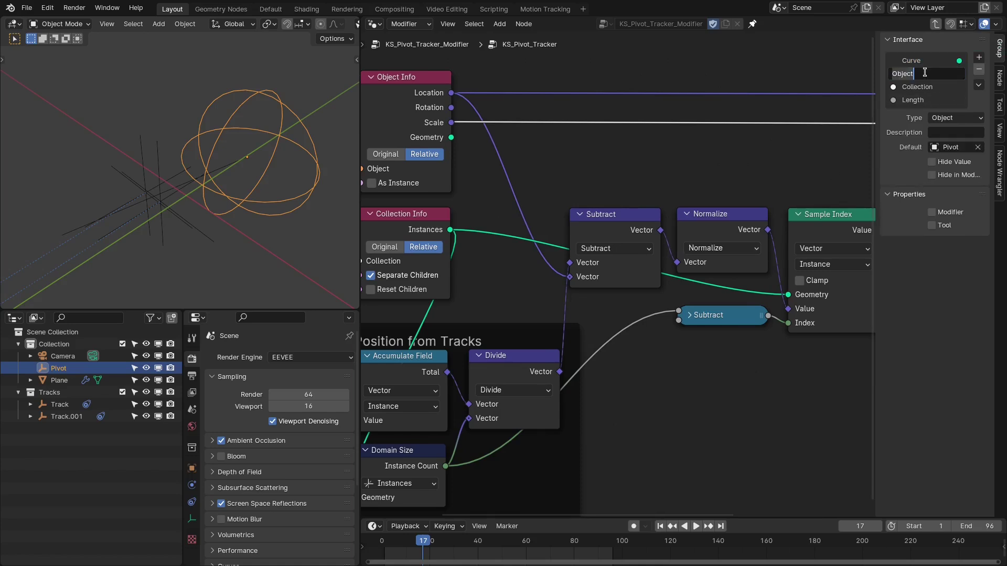
pyautogui.write('Pivot')
pyautogui.press('Return')
pyautogui.doubleClick(921, 86)
pyautogui.write('Tracks')
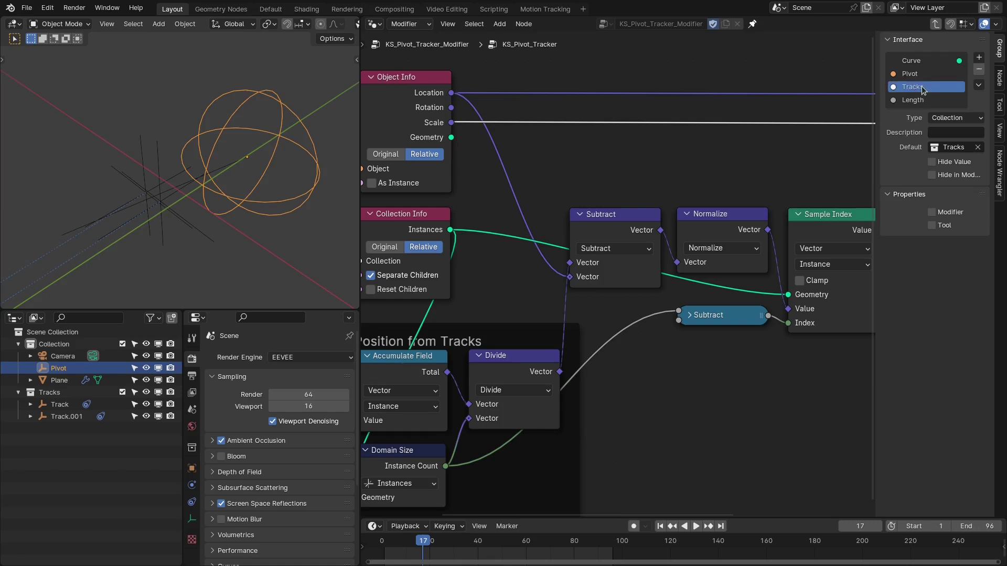
pyautogui.press('Return')
pyautogui.press('Tab')
# Space out the KS_Pivot_Tracker and Group Output nodes in the modifier tree
pyautogui.moveTo(608, 248); pyautogui.dragTo(612, 240)
pyautogui.moveTo(899, 240); pyautogui.dragTo(918, 236)
pyautogui.scroll(-1, 706, 221)
pyautogui.moveTo(705, 221); pyautogui.dragTo(682, 212, button='middle')
pyautogui.moveTo(579, 236); pyautogui.dragTo(571, 257)
pyautogui.moveTo(885, 240); pyautogui.dragTo(928, 264)
pyautogui.moveTo(194, 177); pyautogui.dragTo(118, 218, button='middle')
pyautogui.scroll(2, 118, 218)
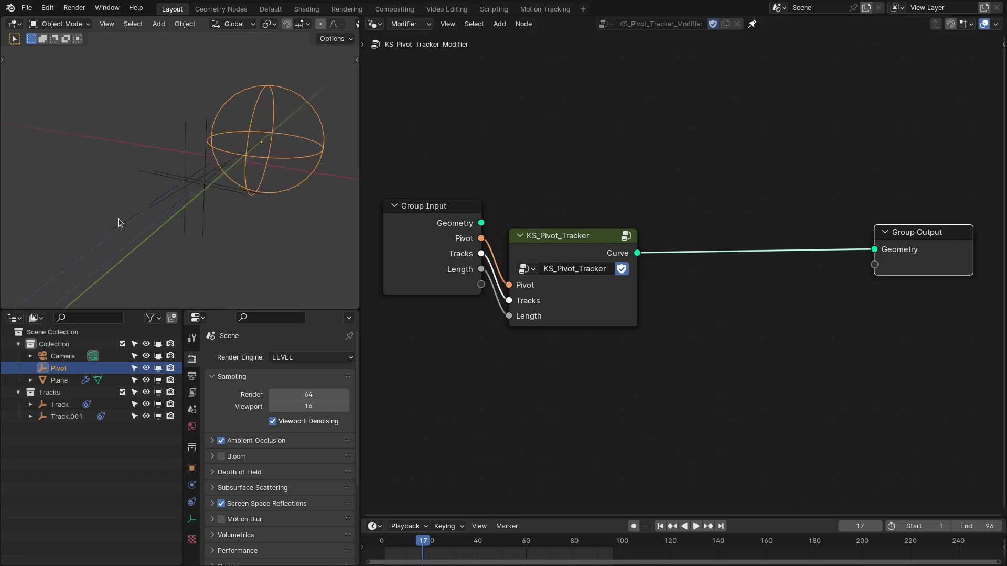
# Add a Curve to Points node fed by KS_Pivot_Tracker's Curve and set its mode to Evaluated
pyautogui.moveTo(484, 226); pyautogui.dragTo(469, 223, button='middle')
pyautogui.moveTo(623, 249); pyautogui.dragTo(689, 264)
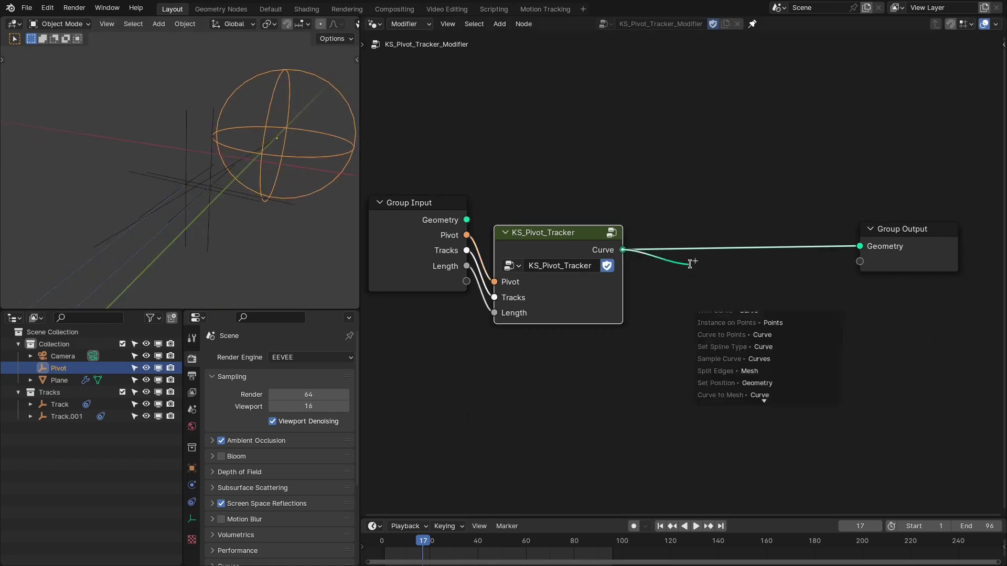
pyautogui.write('c to po')
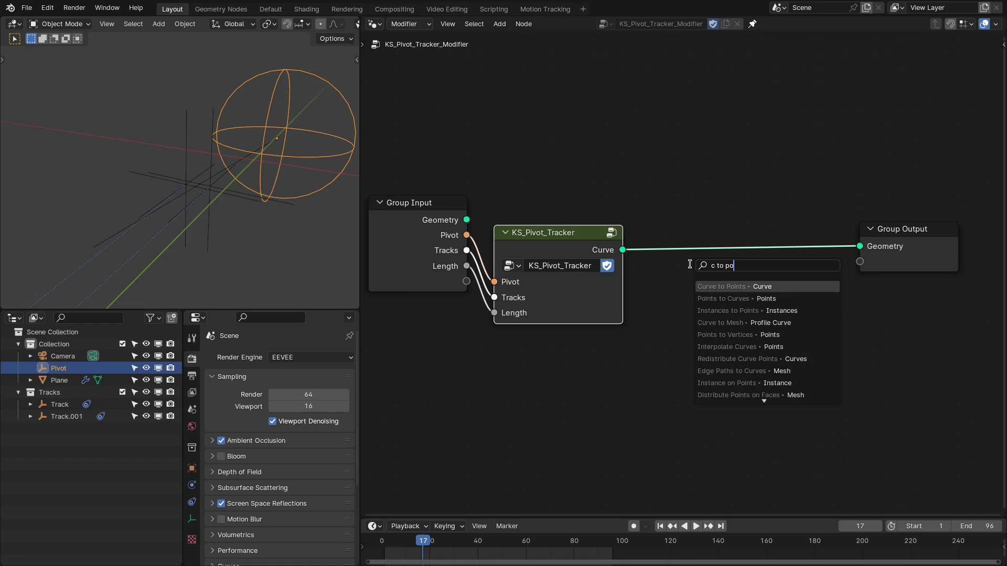
pyautogui.press('Return')
pyautogui.click(692, 348)
pyautogui.click(694, 349)
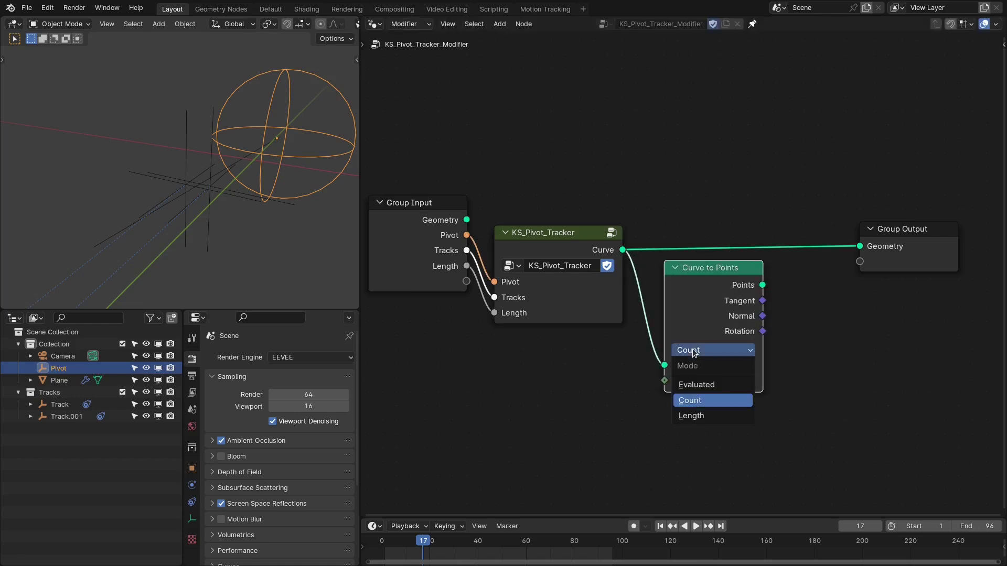
pyautogui.click(689, 383)
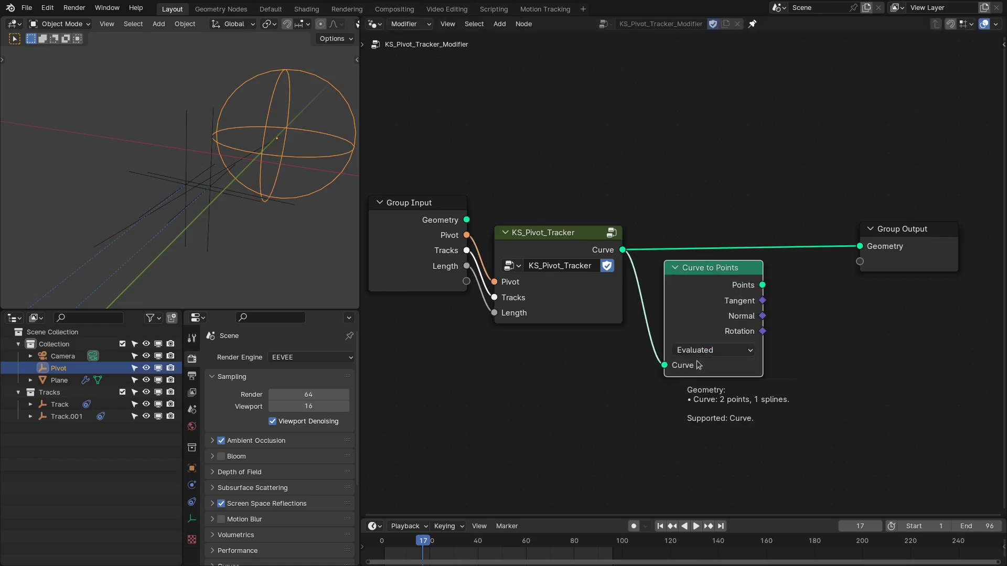
# Add an Instance on Points node fed by Curve to Points' Points output and place it beside that node
pyautogui.moveTo(683, 272); pyautogui.dragTo(686, 253, button='middle')
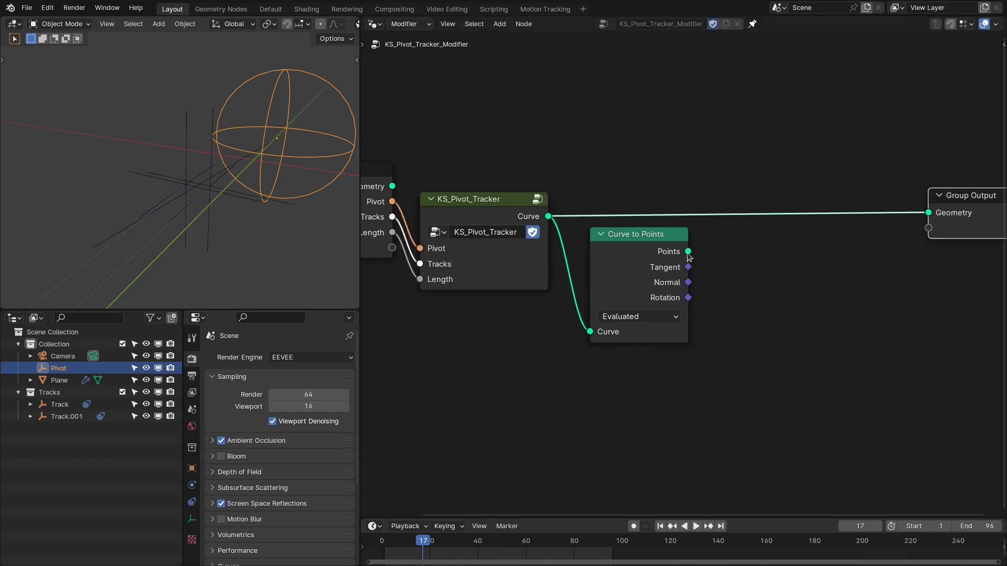
pyautogui.moveTo(687, 251); pyautogui.dragTo(777, 252)
pyautogui.write('insrta')
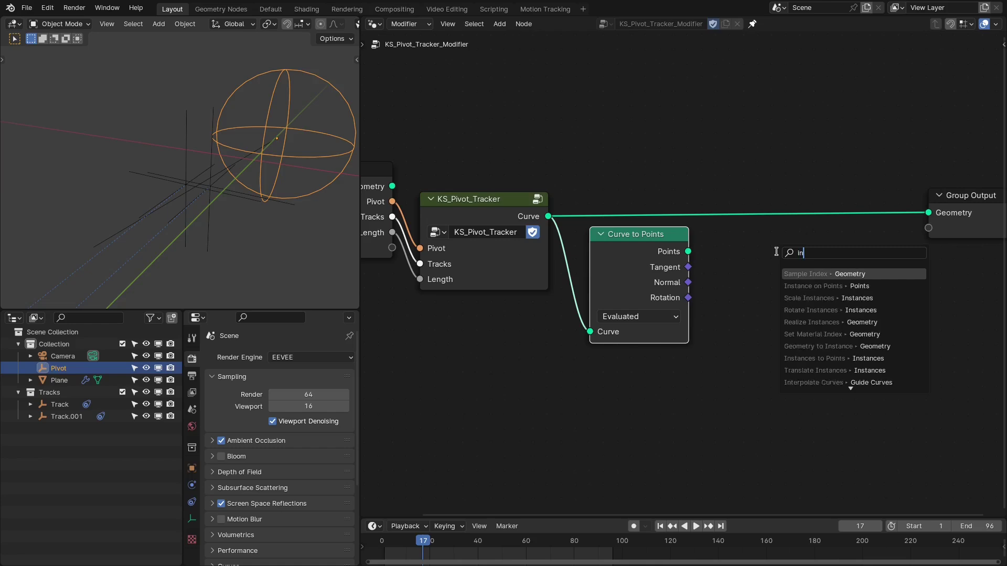
pyautogui.press('BackSpace')
pyautogui.press('BackSpace')
pyautogui.press('BackSpace')
pyautogui.press('BackSpace')
pyautogui.press('BackSpace')
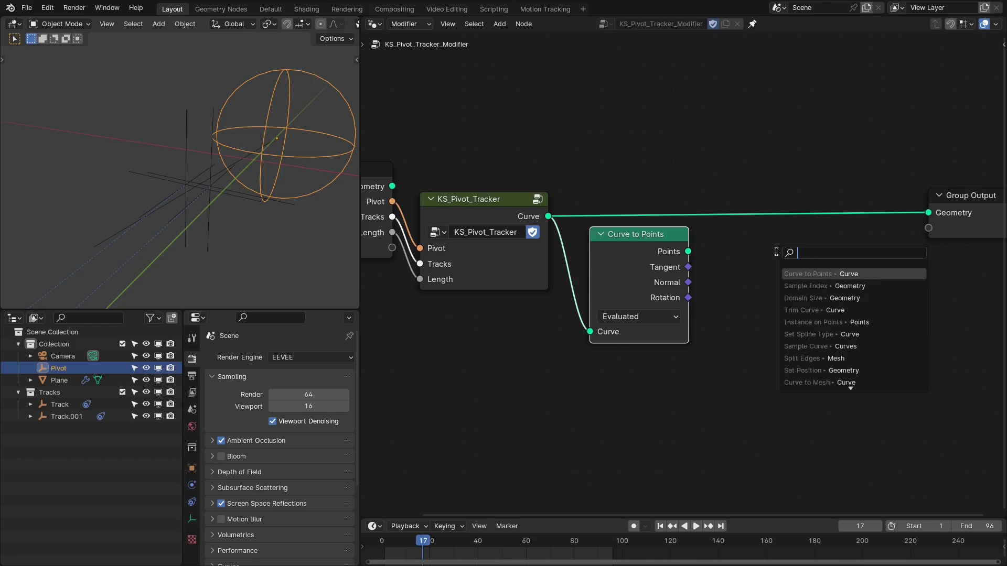
pyautogui.write('ins')
pyautogui.press('Return')
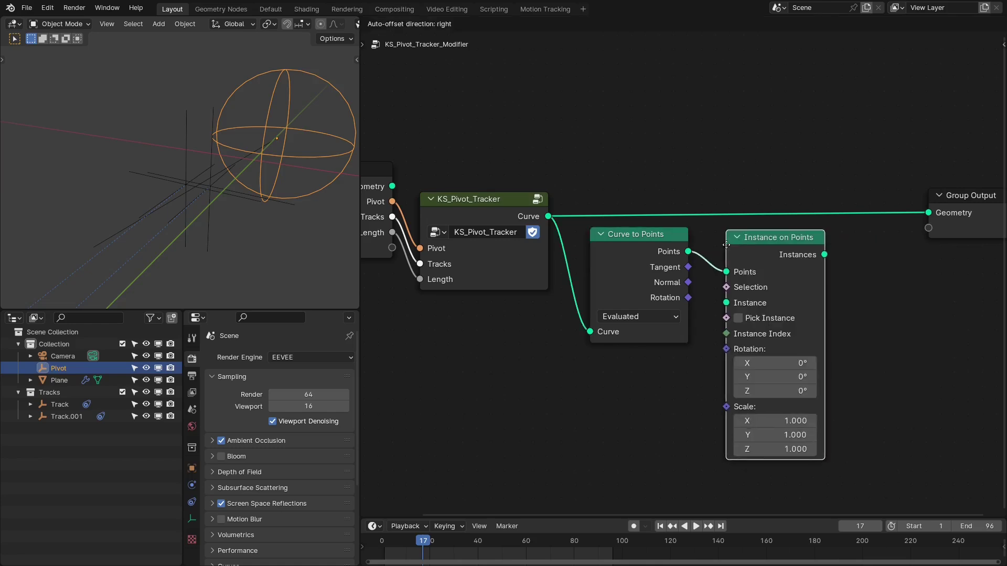
pyautogui.click(724, 243)
# Connect Group Input's Geometry to Instance on Points' Instance, and its Instances output to Group Output's Geometry
pyautogui.moveTo(782, 250); pyautogui.dragTo(865, 263, button='middle')
pyautogui.scroll(-2, 863, 249)
pyautogui.moveTo(502, 213); pyautogui.dragTo(792, 310)
pyautogui.moveTo(863, 282); pyautogui.dragTo(750, 281, button='middle')
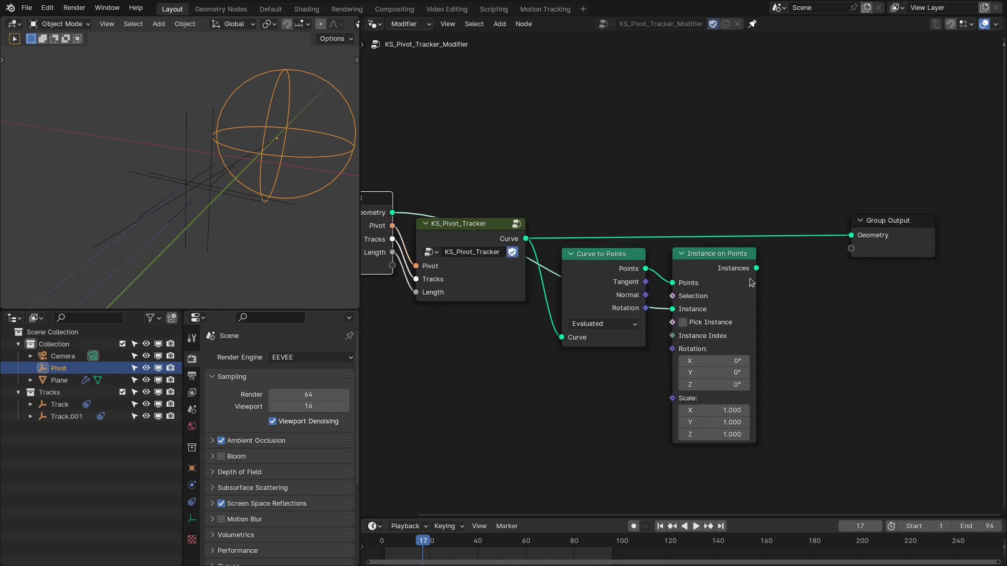
pyautogui.moveTo(755, 268); pyautogui.dragTo(853, 237)
# Raise Curve to Points and Instance on Points to Group Output's level and space the two nodes apart
pyautogui.scroll(-2, 838, 236)
pyautogui.moveTo(619, 216); pyautogui.dragTo(747, 264)
pyautogui.moveTo(713, 258); pyautogui.dragTo(734, 230)
pyautogui.moveTo(303, 196); pyautogui.dragTo(201, 200, button='middle')
pyautogui.scroll(2, 555, 271)
pyautogui.moveTo(608, 243)
pyautogui.mouseDown()
pyautogui.moveTo(620, 243)
pyautogui.moveTo(590, 240)
pyautogui.mouseUp()
# Connect Curve to Points' Rotation to Instance on Points' Rotation
pyautogui.click(626, 222)
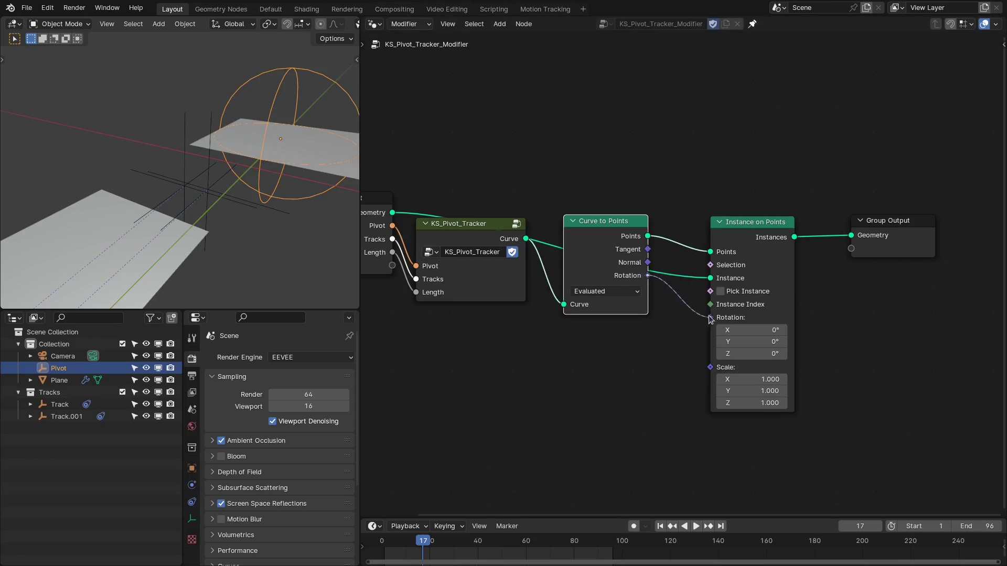
pyautogui.moveTo(709, 317); pyautogui.dragTo(710, 318)
pyautogui.moveTo(173, 210); pyautogui.dragTo(184, 173, button='middle')
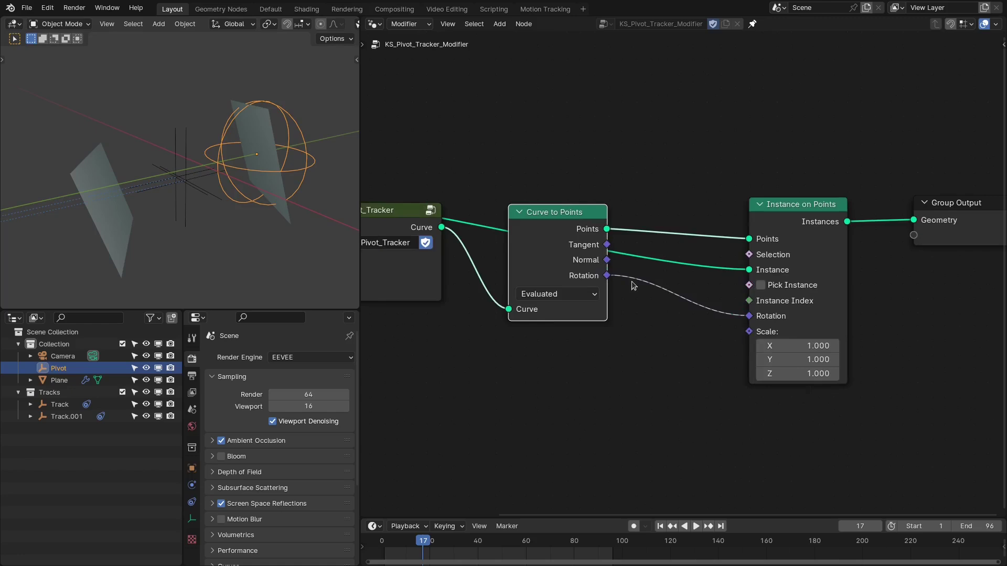
# Insert a Rotate Euler node between Curve to Points' Rotation and Instance on Points' Rotation, using Axis Angle and Local space
pyautogui.moveTo(606, 245); pyautogui.dragTo(657, 336)
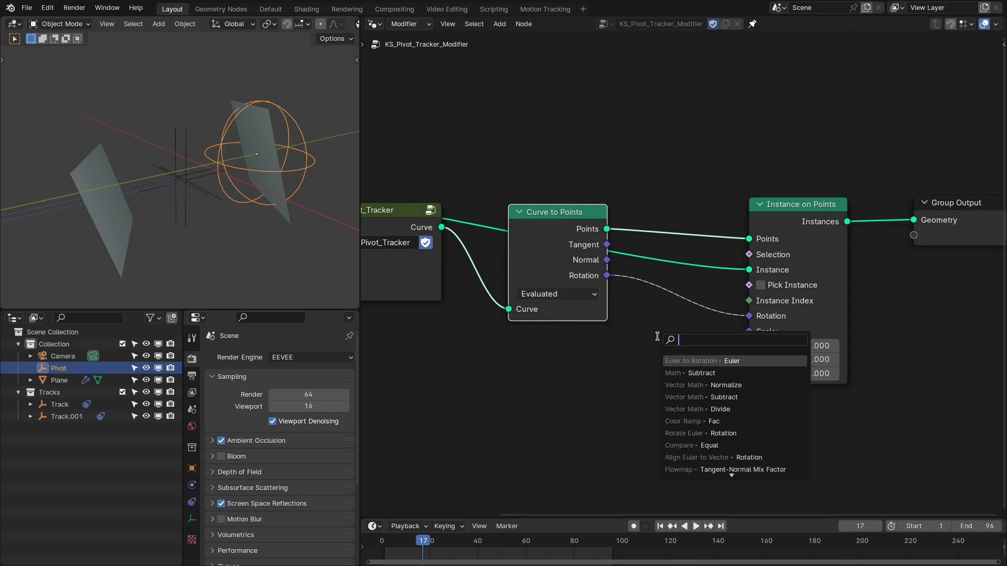
pyautogui.write('roat')
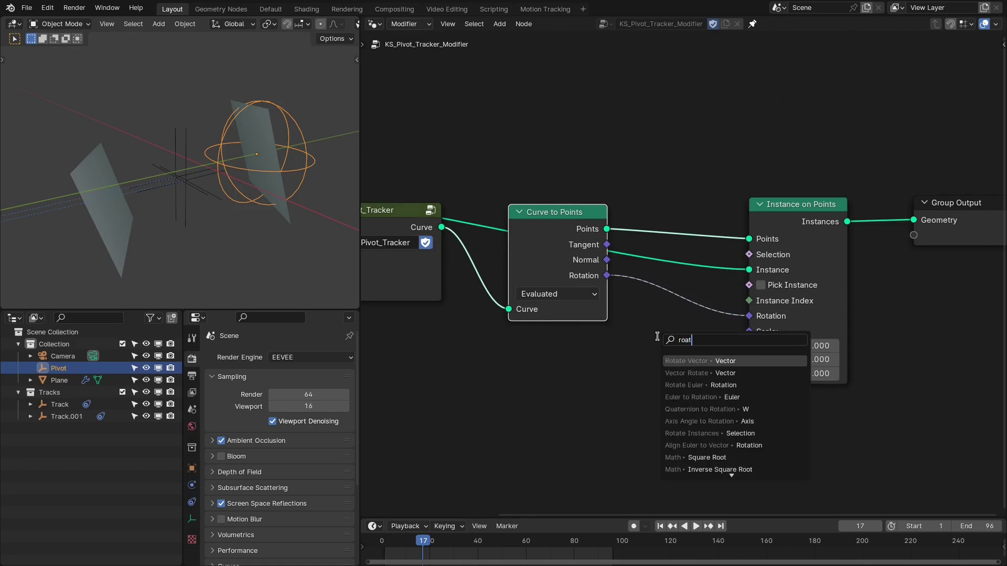
pyautogui.click(687, 384)
pyautogui.click(663, 346)
pyautogui.click(665, 329)
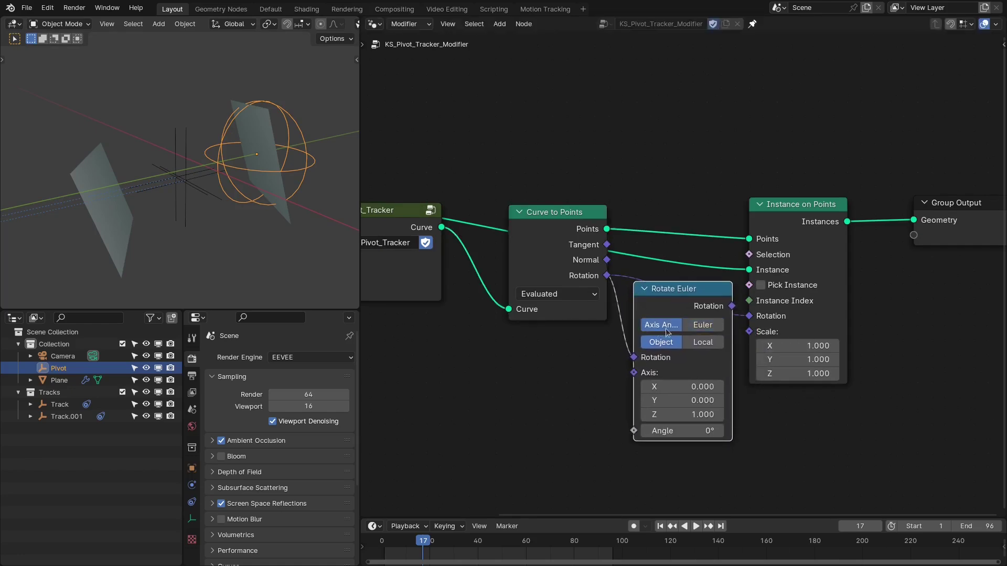
pyautogui.click(703, 342)
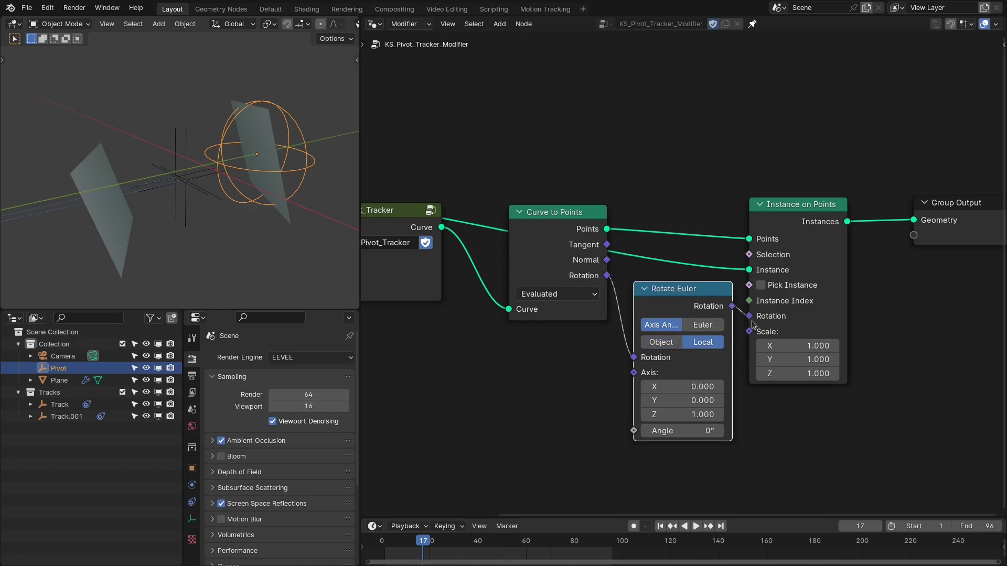
# Insert a Trim Curve node in Factor mode between KS_Pivot_Tracker's Curve output and Curve to Points' Curve input
pyautogui.moveTo(682, 430); pyautogui.dragTo(711, 430)
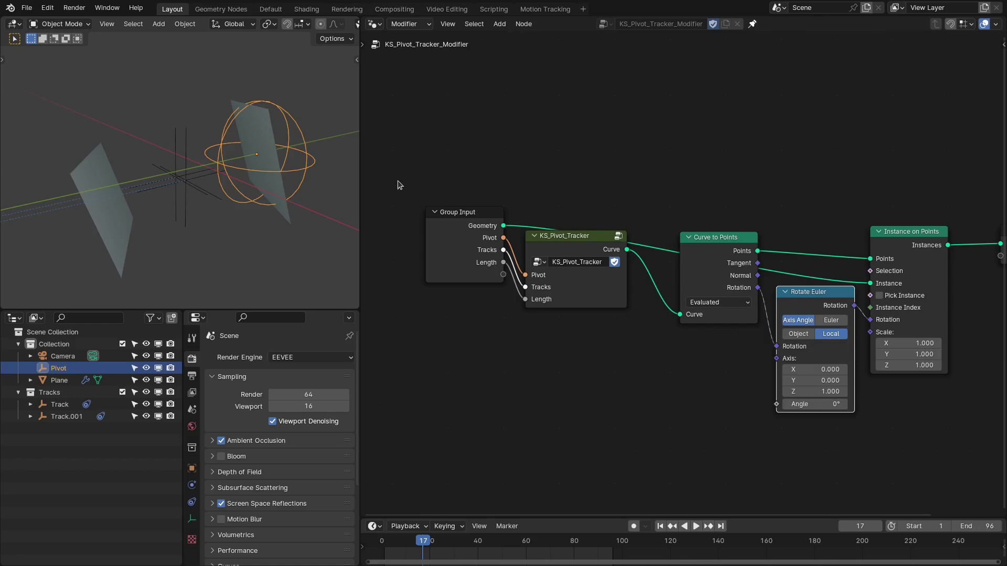
pyautogui.moveTo(398, 180); pyautogui.dragTo(597, 317)
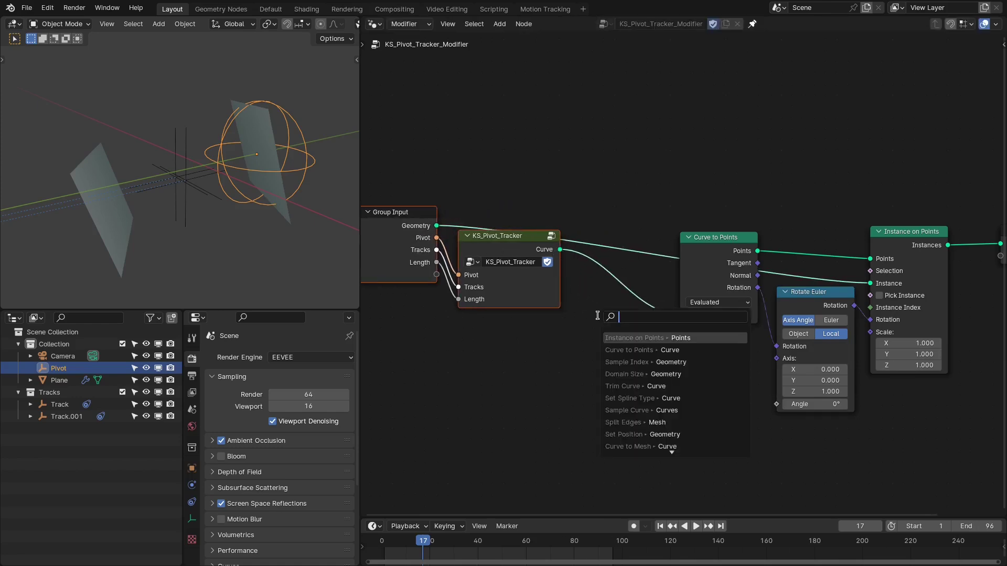
pyautogui.click(622, 386)
pyautogui.click(624, 255)
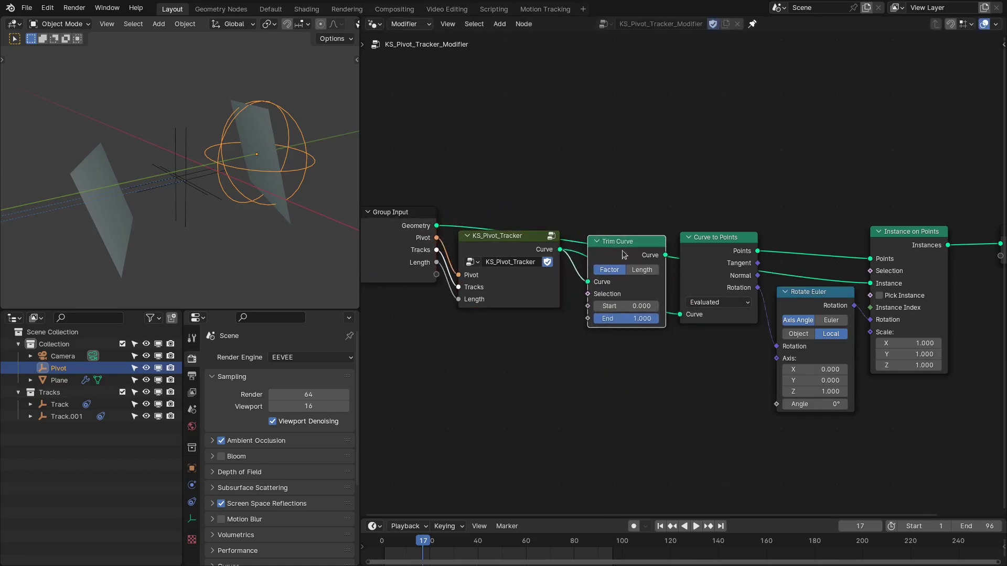
pyautogui.moveTo(639, 322); pyautogui.dragTo(593, 306)
pyautogui.moveTo(593, 306); pyautogui.dragTo(590, 307)
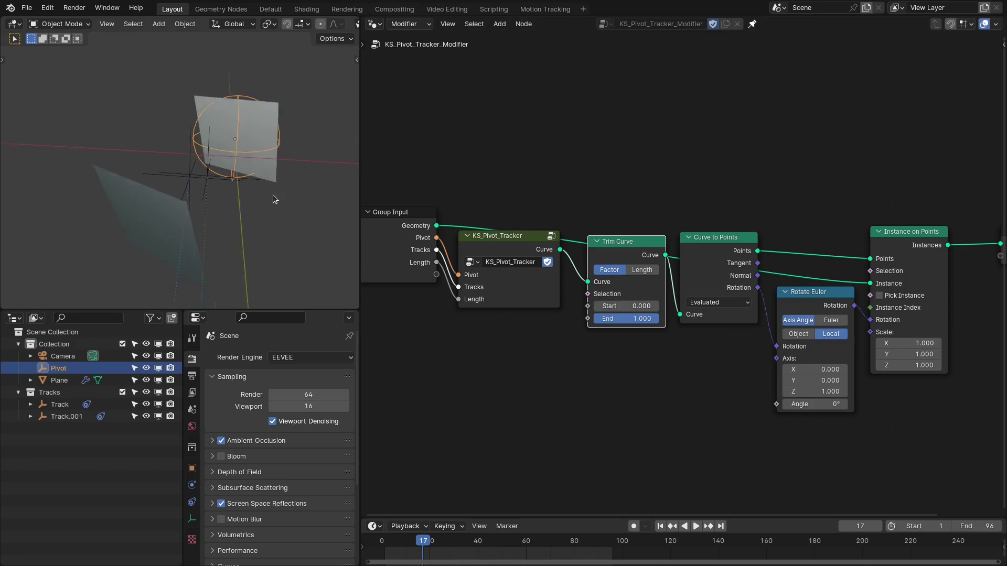
# Add an integer Equal node above Rotate Euler and connect its Result to Instance on Points' Selection
pyautogui.moveTo(702, 267); pyautogui.dragTo(664, 296, button='middle')
pyautogui.moveTo(270, 198); pyautogui.dragTo(244, 183, button='middle')
pyautogui.scroll(1, 245, 183)
pyautogui.moveTo(245, 113); pyautogui.dragTo(260, 155, button='middle')
pyautogui.scroll(1, 754, 296)
pyautogui.scroll(1, 754, 296)
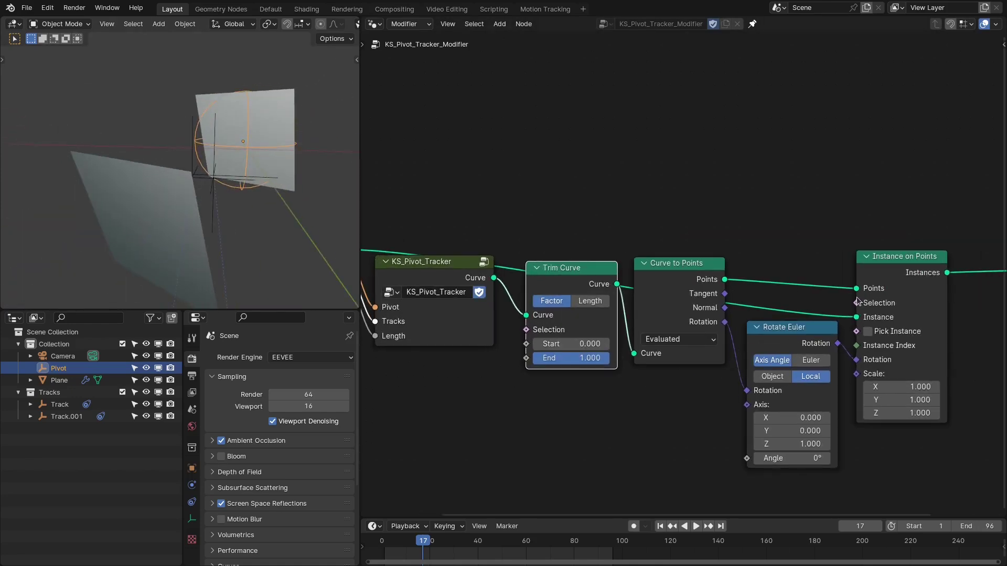
pyautogui.moveTo(856, 303); pyautogui.dragTo(777, 190)
pyautogui.write('equa')
pyautogui.press('Return')
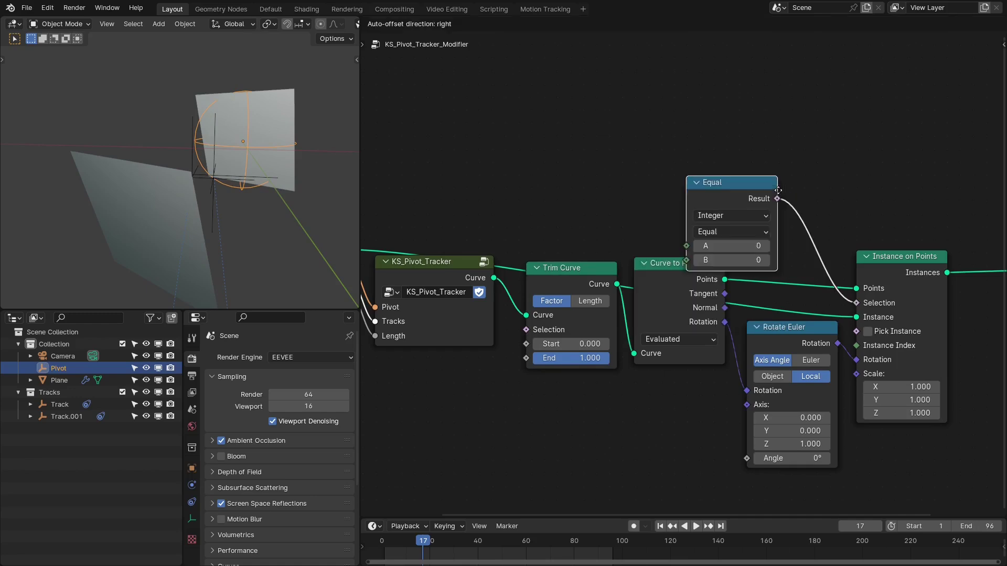
pyautogui.click(839, 172)
# Add an Index node feeding Equal's A input and set Equal's B to 1
pyautogui.moveTo(748, 227); pyautogui.dragTo(695, 178)
pyautogui.write('ind')
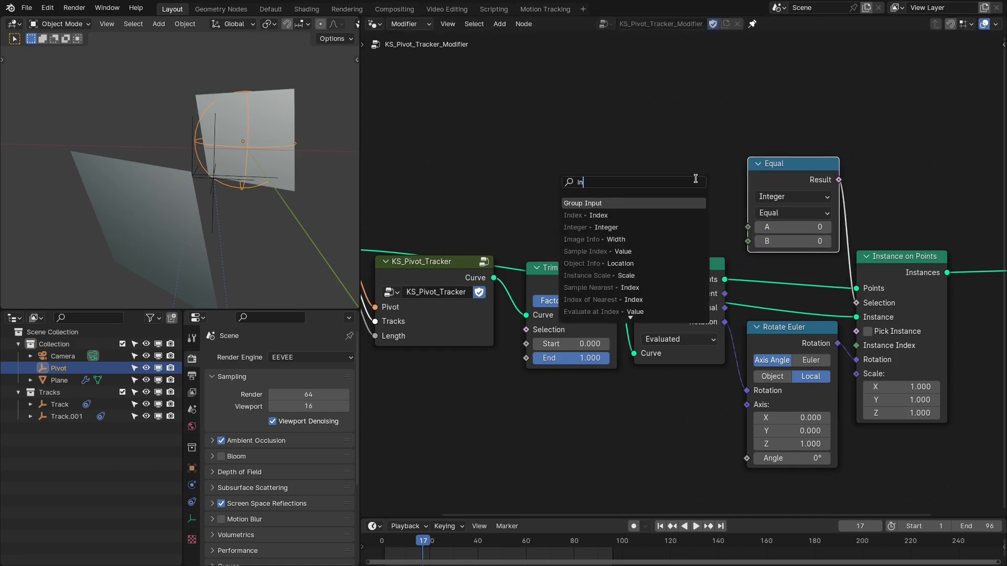
pyautogui.press('Return')
pyautogui.click(825, 243)
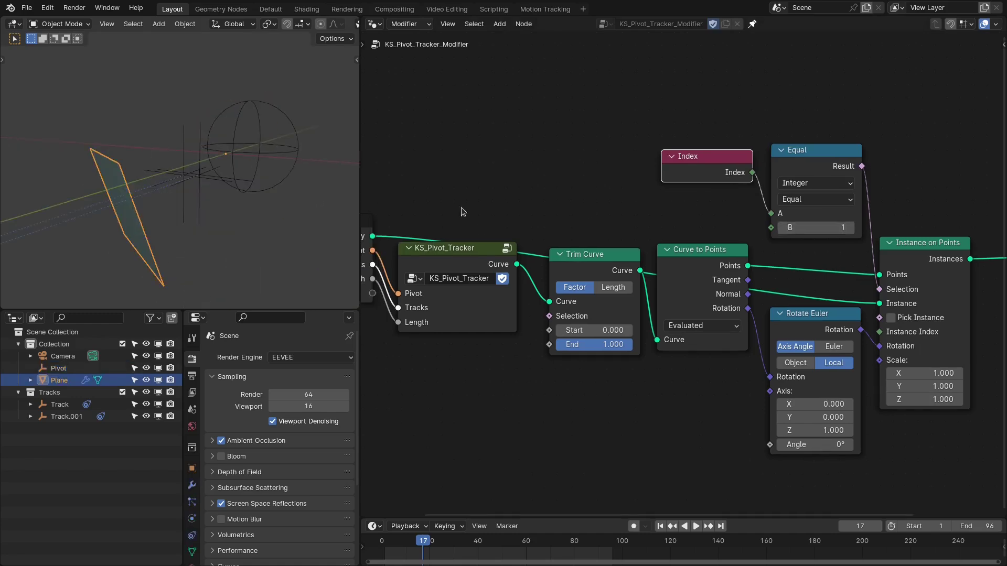
# Switch Curve to Points to Count mode and mute the link from Equal to Instance on Points' Selection
pyautogui.moveTo(137, 212); pyautogui.dragTo(294, 207, button='middle')
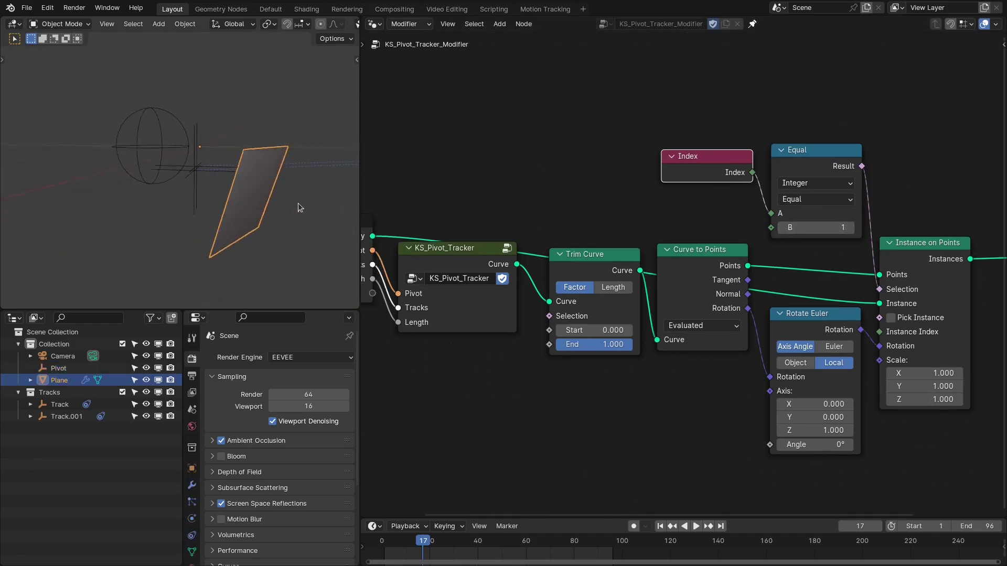
pyautogui.moveTo(145, 197); pyautogui.dragTo(262, 197, button='middle')
pyautogui.moveTo(454, 257); pyautogui.dragTo(461, 259)
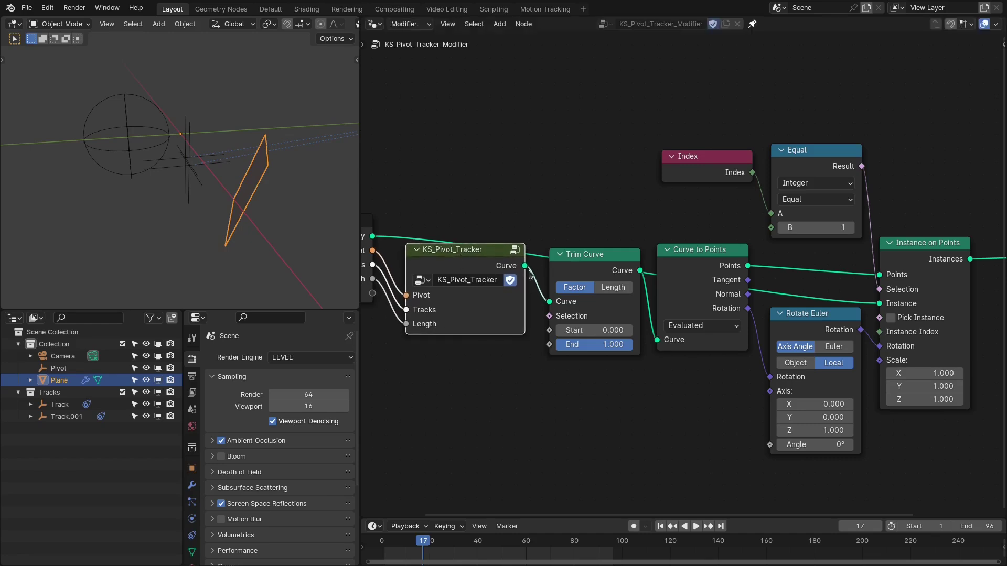
pyautogui.moveTo(609, 269); pyautogui.dragTo(562, 269, button='middle')
pyautogui.scroll(-1, 562, 269)
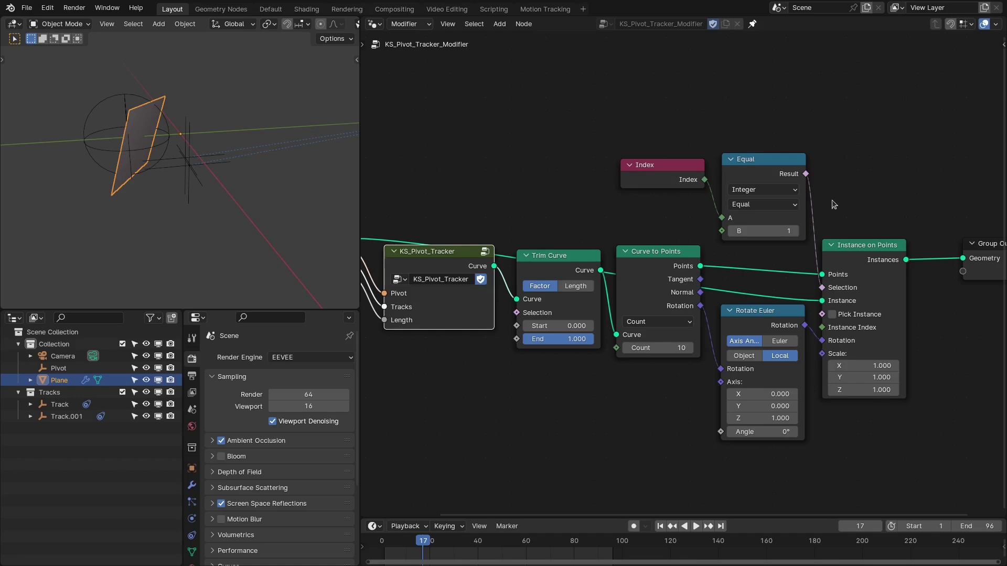
pyautogui.keyDown('ctrl'); pyautogui.keyDown('alt'); pyautogui.moveTo(791, 230); pyautogui.dragTo(786, 231, button='right'); pyautogui.keyUp('alt'); pyautogui.keyUp('ctrl')
pyautogui.moveTo(222, 223); pyautogui.dragTo(194, 224, button='middle')
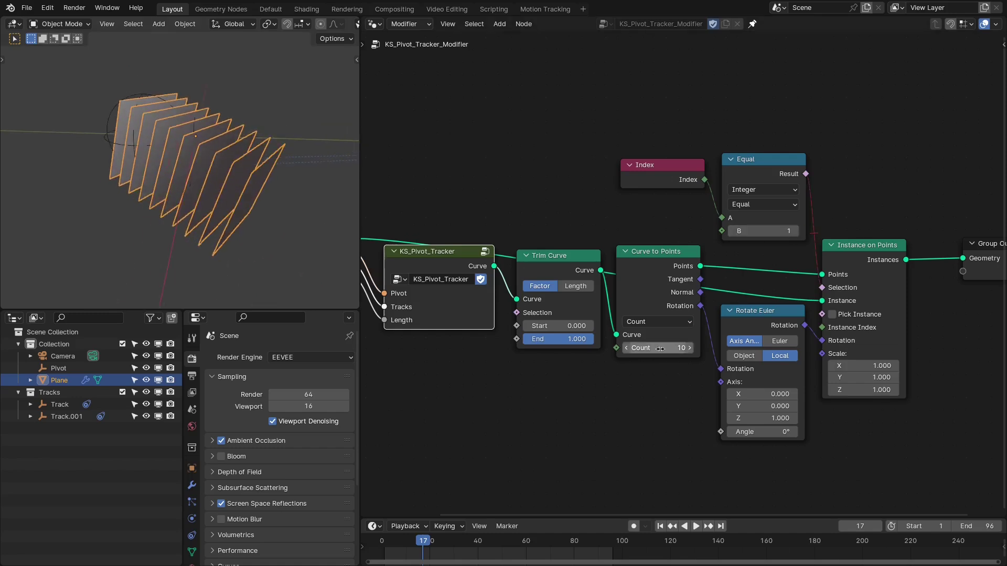
# Try Curve to Points counts of 4 and 10, and return the node to Evaluated mode
pyautogui.moveTo(659, 348)
pyautogui.mouseDown()
pyautogui.moveTo(697, 348)
pyautogui.moveTo(646, 348)
pyautogui.moveTo(744, 348)
pyautogui.moveTo(629, 348)
pyautogui.moveTo(697, 347)
pyautogui.moveTo(659, 348)
pyautogui.mouseUp()
pyautogui.click(659, 349)
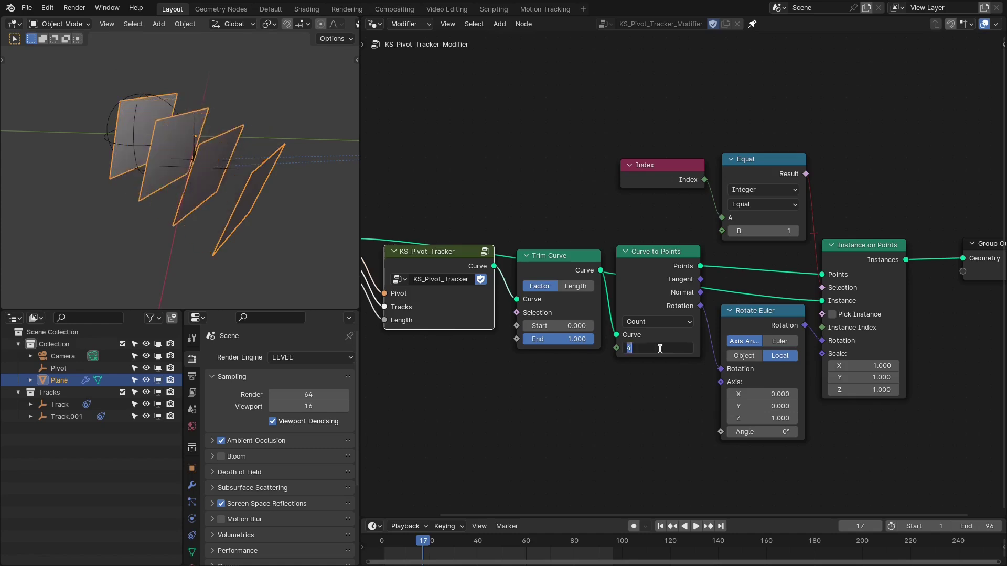
pyautogui.write('10')
pyautogui.press('Return')
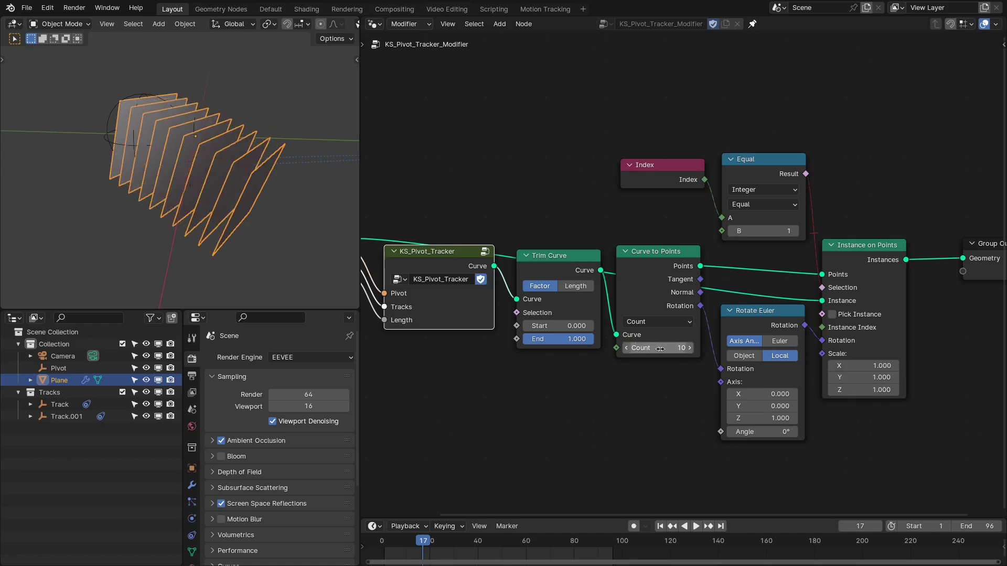
pyautogui.click(647, 323)
pyautogui.click(642, 338)
pyautogui.moveTo(238, 227); pyautogui.dragTo(202, 202, button='middle')
# Group the Trim Curve, Curve to Points, Index, Equal, Rotate Euler and Instance on Points nodes into a new node group
pyautogui.moveTo(635, 275); pyautogui.dragTo(629, 273, button='middle')
pyautogui.press('Home')
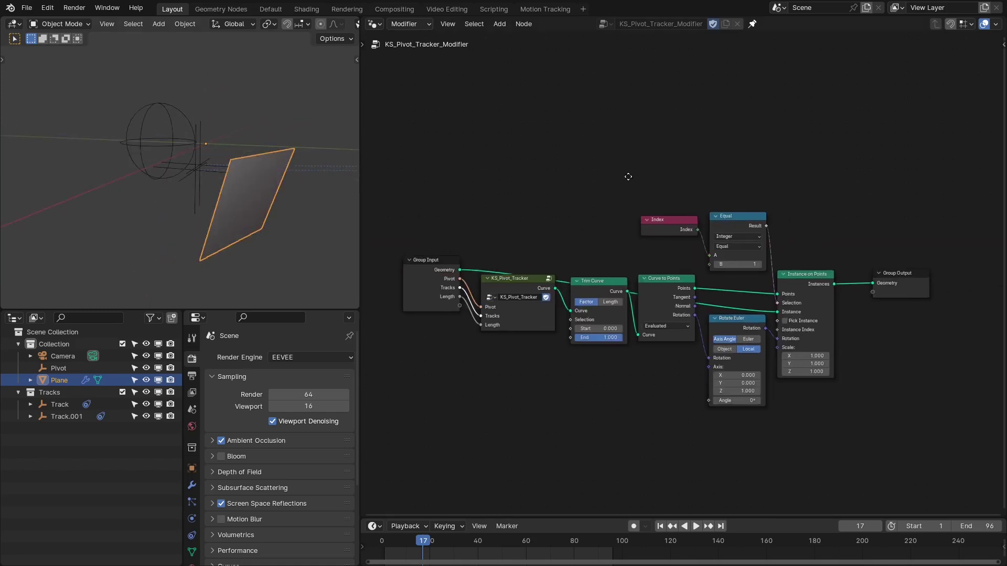
pyautogui.moveTo(599, 170); pyautogui.dragTo(816, 439)
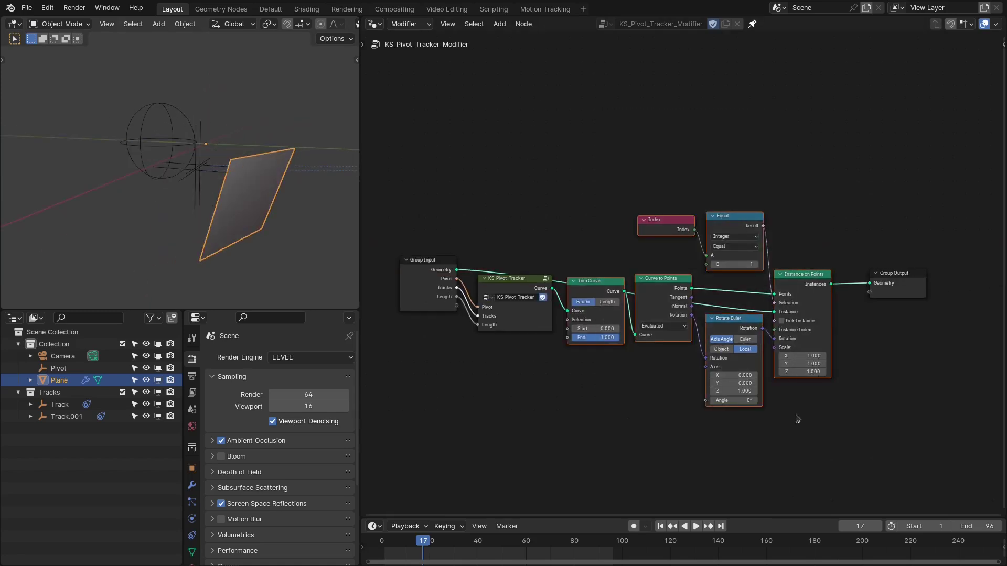
pyautogui.hotkey('ctrl', 'g')
# Expose Trim Curve's End and Rotate Euler's Angle as inputs on the Group Input node
pyautogui.moveTo(499, 293); pyautogui.dragTo(499, 290)
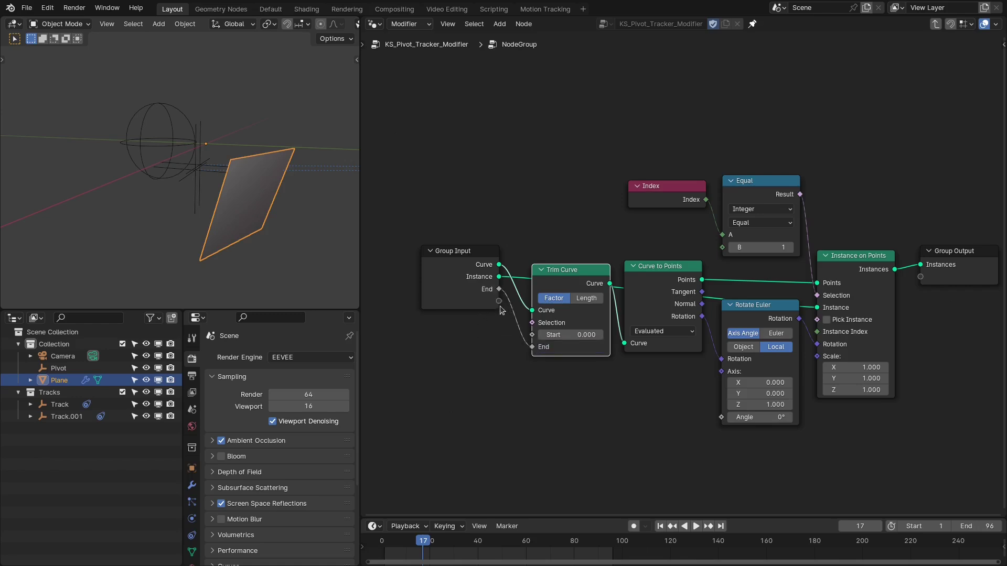
pyautogui.click(497, 305)
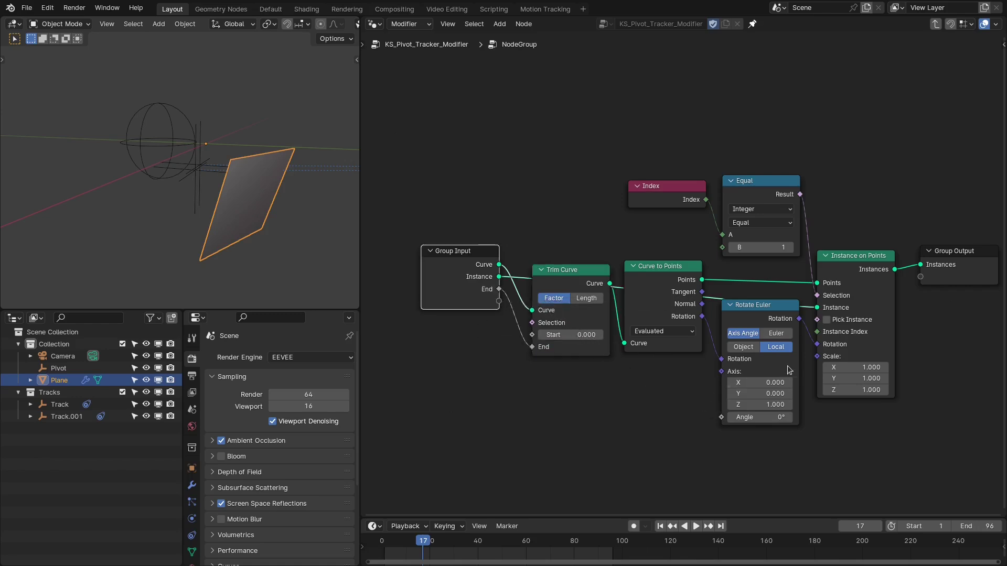
pyautogui.moveTo(722, 418); pyautogui.dragTo(498, 301)
# Set Instance on Points' Scale to 1 and expose it as a Scale input on the Group Input node
pyautogui.moveTo(855, 367); pyautogui.dragTo(761, 390)
pyautogui.hotkey('ctrl', 'z')
pyautogui.doubleClick(857, 367)
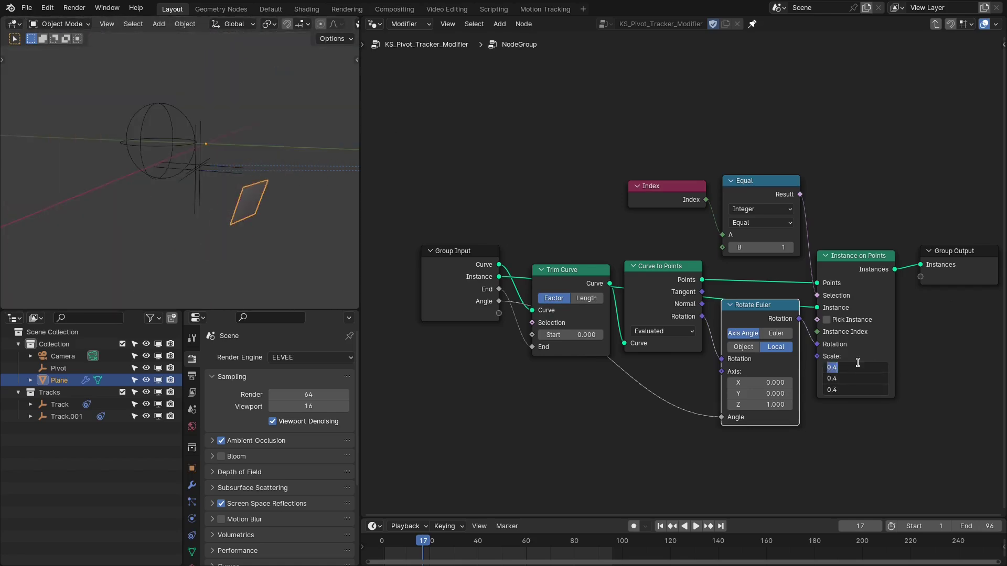
pyautogui.write('1')
pyautogui.press('Return')
pyautogui.moveTo(816, 357); pyautogui.dragTo(497, 314)
# Duplicate Curve to Points with its input link below the original and set the copy to Count mode
pyautogui.moveTo(678, 287); pyautogui.dragTo(625, 176, button='middle')
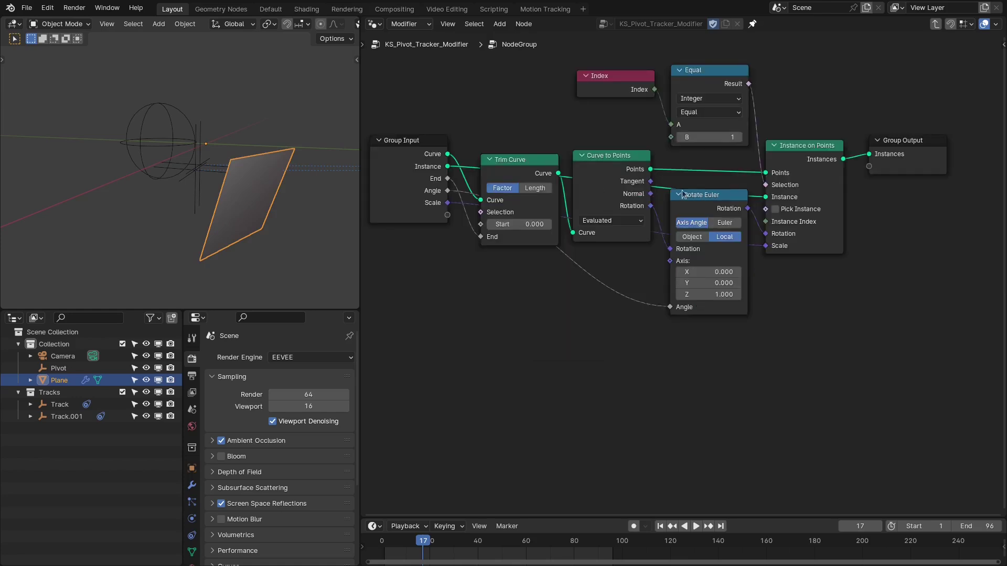
pyautogui.moveTo(594, 208); pyautogui.dragTo(626, 244, button='middle')
pyautogui.click(643, 207)
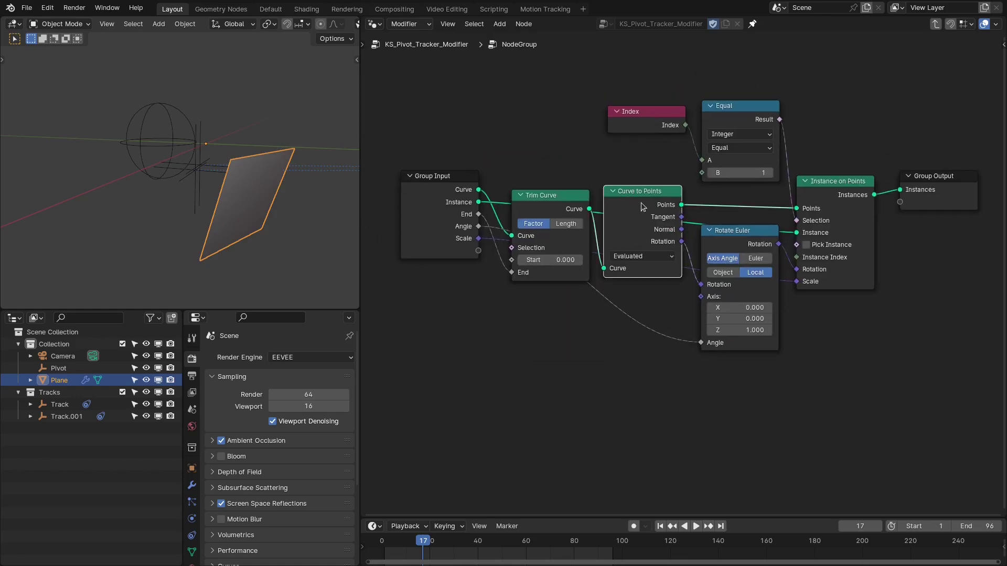
pyautogui.hotkey('ctrl', 'shift', 'd')
pyautogui.click(643, 434)
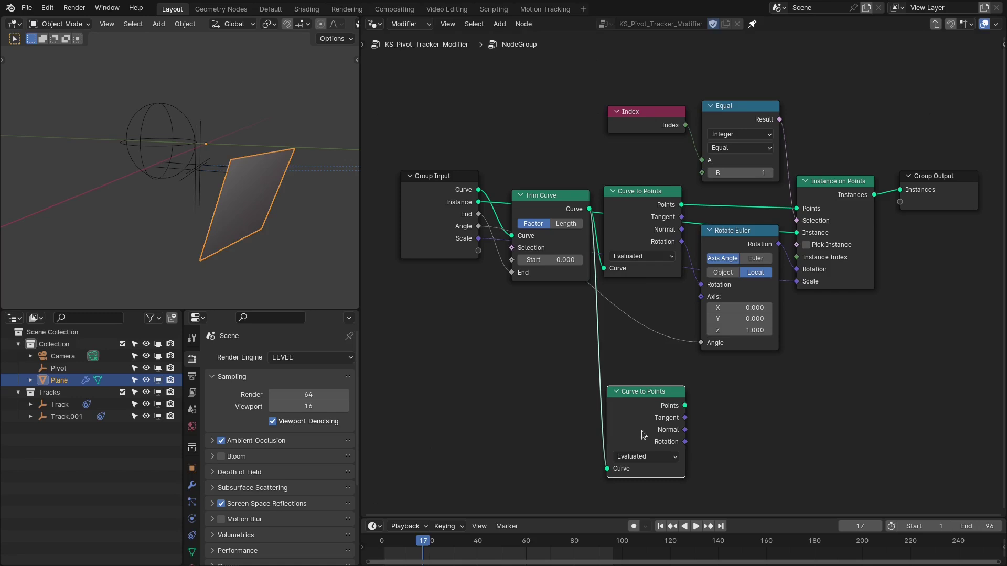
pyautogui.click(638, 459)
pyautogui.click(637, 471)
pyautogui.scroll(-1, 646, 424)
# Duplicate Instance on Points with its input links and place the copy beside the Count-mode Curve to Points
pyautogui.click(825, 183)
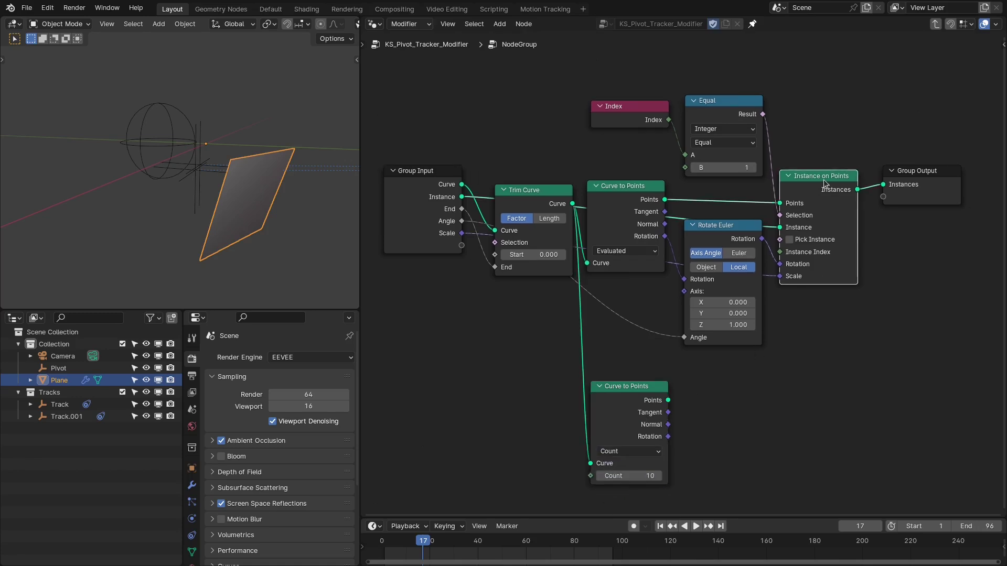
pyautogui.hotkey('ctrl', 'shift', 'd')
pyautogui.click(831, 391)
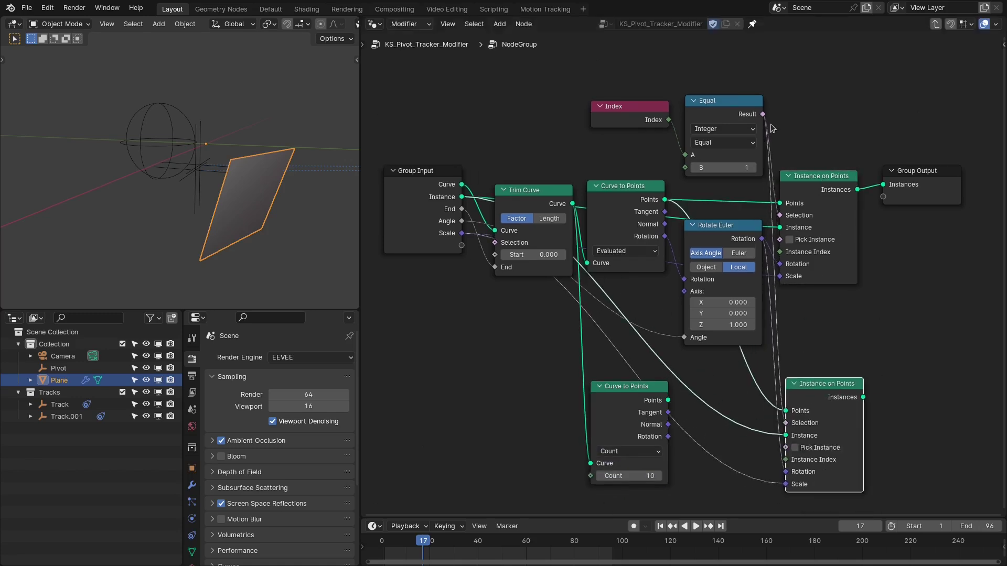
# Cut Equal's link to the copied Instance on Points and feed its Points from the Count-mode Curve to Points
pyautogui.keyDown('ctrl'); pyautogui.moveTo(775, 338); pyautogui.dragTo(805, 342, button='right'); pyautogui.keyUp('ctrl')
pyautogui.moveTo(807, 370); pyautogui.dragTo(802, 334, button='middle')
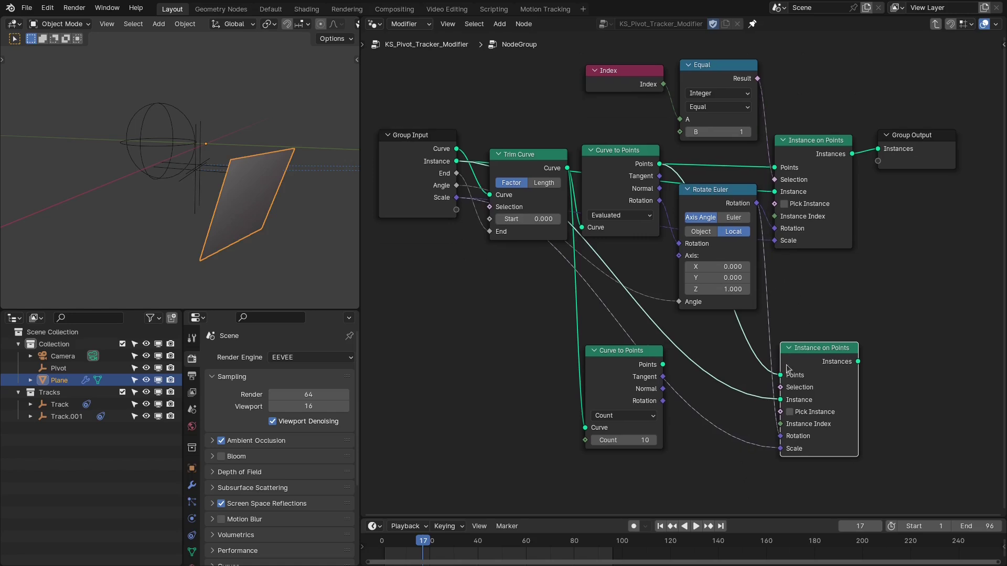
pyautogui.moveTo(662, 365); pyautogui.dragTo(816, 364)
# Move Group Output aside and add a Geometry Switch node linked from the original Instance on Points' Instances
pyautogui.moveTo(820, 334); pyautogui.dragTo(740, 327, button='middle')
pyautogui.moveTo(860, 129); pyautogui.dragTo(905, 142)
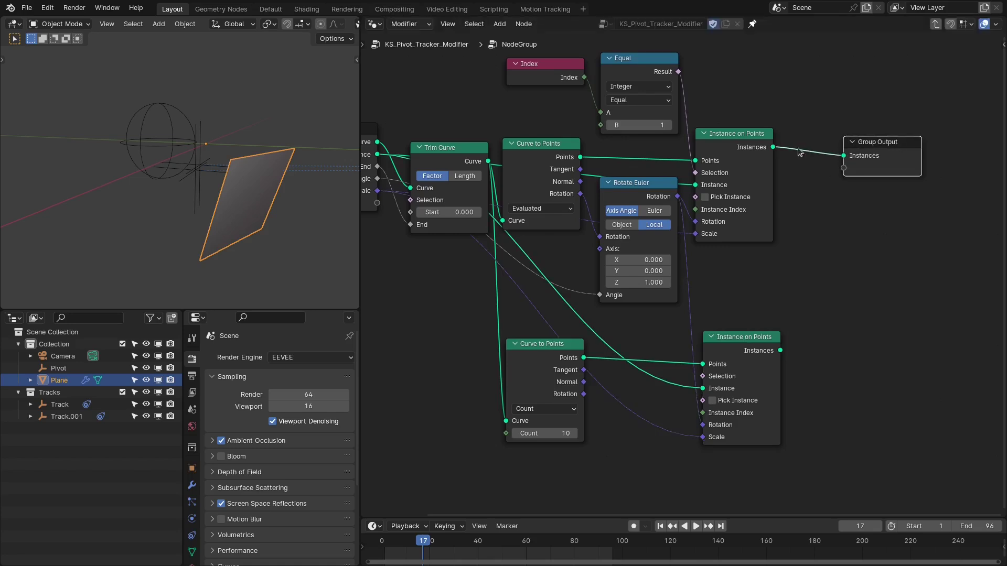
pyautogui.moveTo(772, 147); pyautogui.dragTo(824, 243)
pyautogui.write('swi')
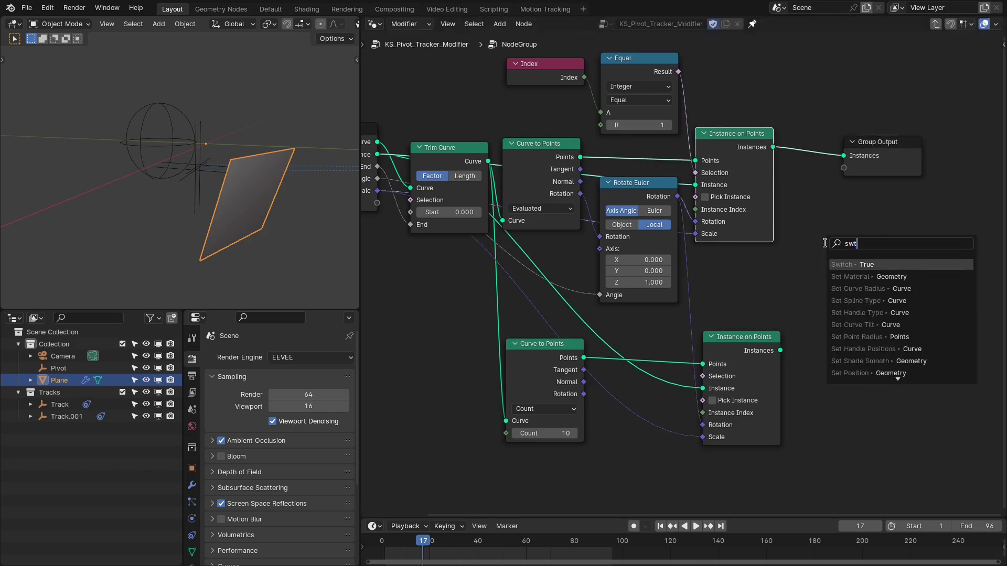
pyautogui.press('Return')
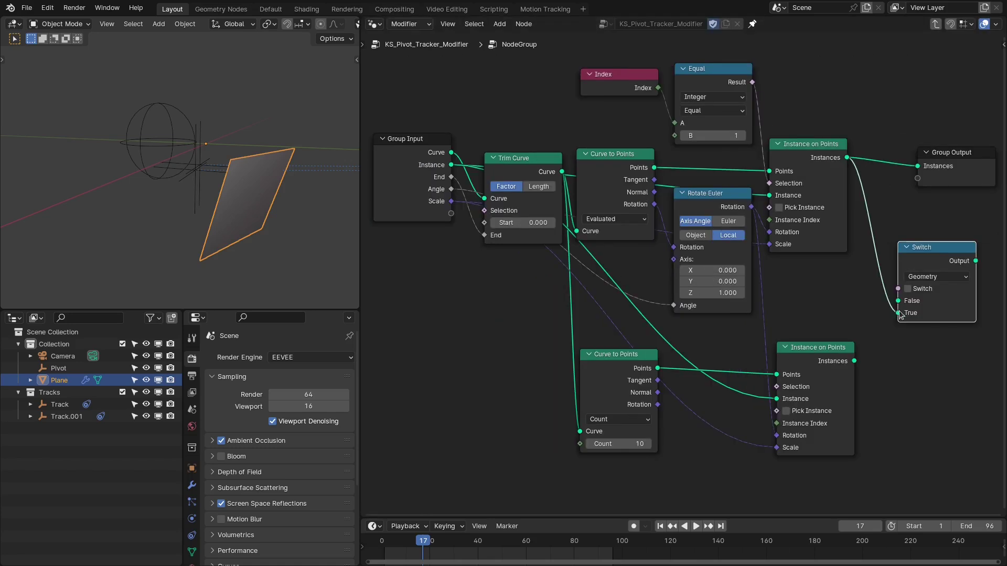
# Wire the original instances to Switch's False and the copied node's instances to True, and connect Switch's Output to Group Output
pyautogui.moveTo(898, 313); pyautogui.dragTo(901, 301)
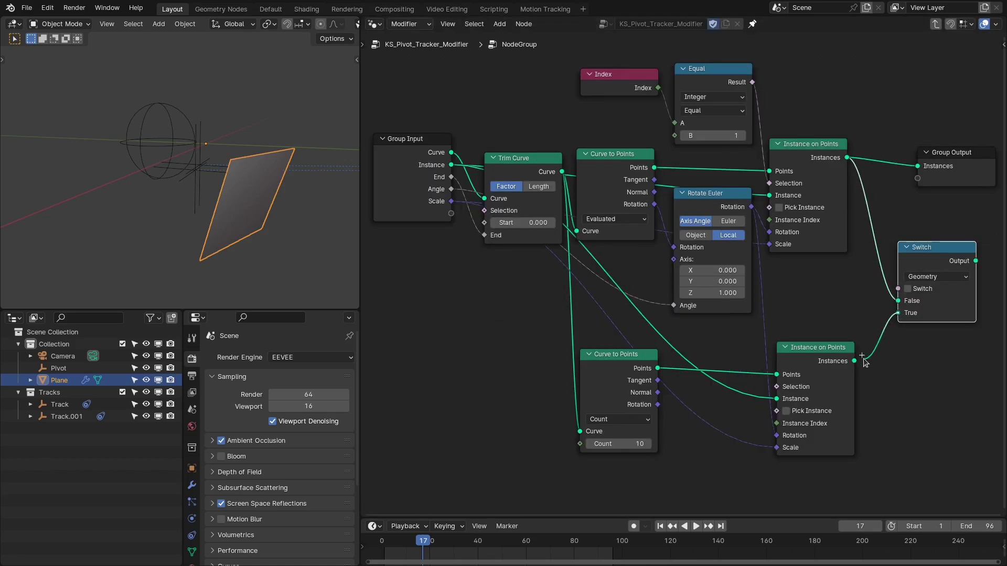
pyautogui.moveTo(917, 187); pyautogui.dragTo(918, 173)
pyautogui.moveTo(905, 298); pyautogui.dragTo(895, 302)
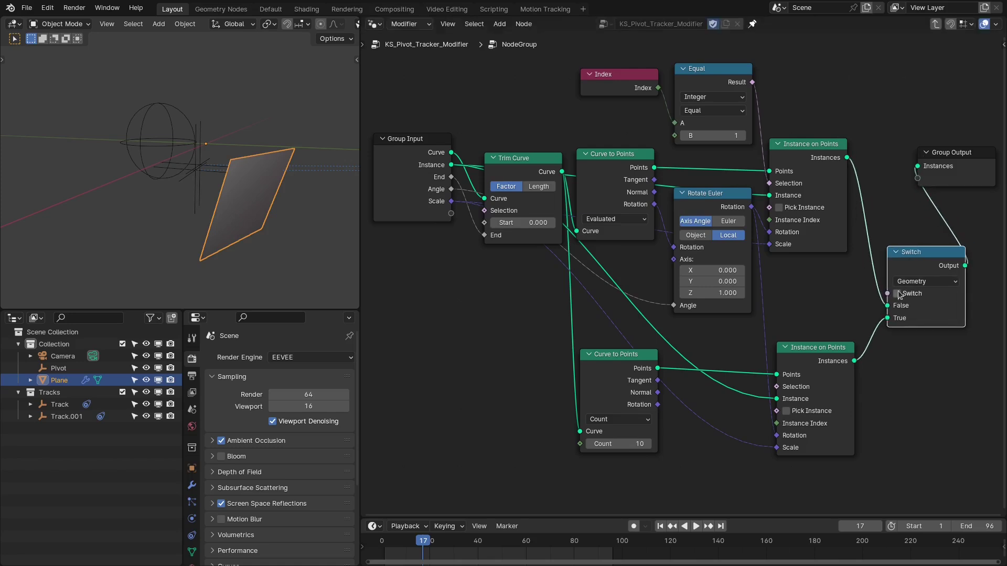
# Connect the Count-mode Curve to Points' Rotation to the copied Instance on Points' Rotation, toggling the Switch to check the result
pyautogui.click(898, 294)
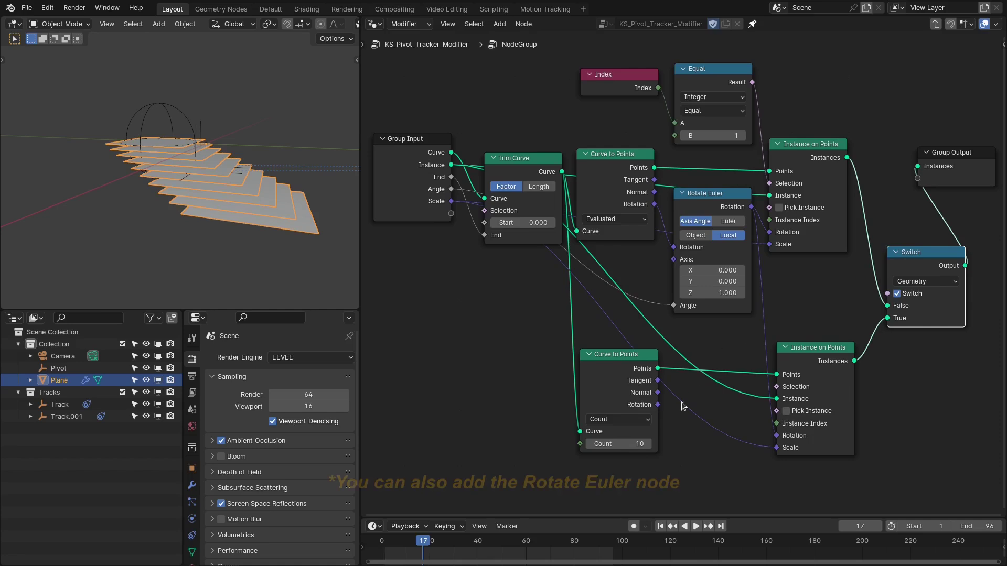
pyautogui.click(659, 405)
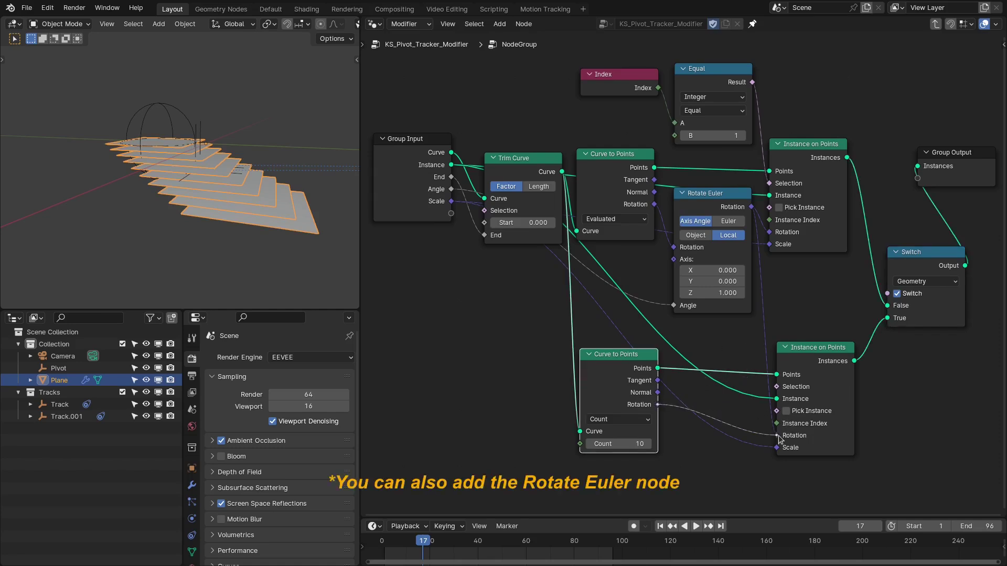
pyautogui.click(913, 294)
pyautogui.moveTo(914, 294); pyautogui.dragTo(900, 281, button='middle')
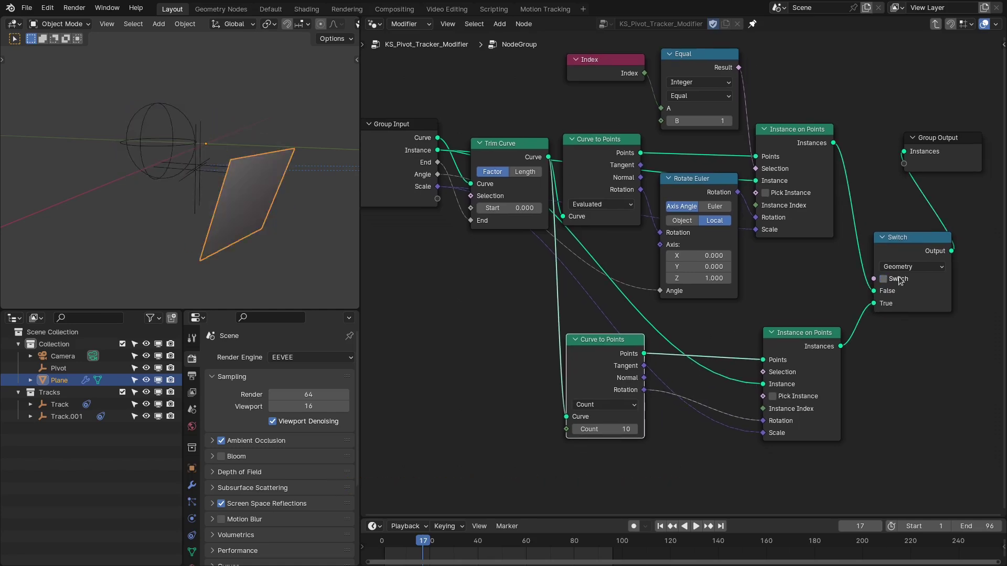
# Turn the Switch option on and off to compare the single-instance and multi-instance results
pyautogui.click(883, 279)
pyautogui.moveTo(450, 199); pyautogui.dragTo(482, 171, button='middle')
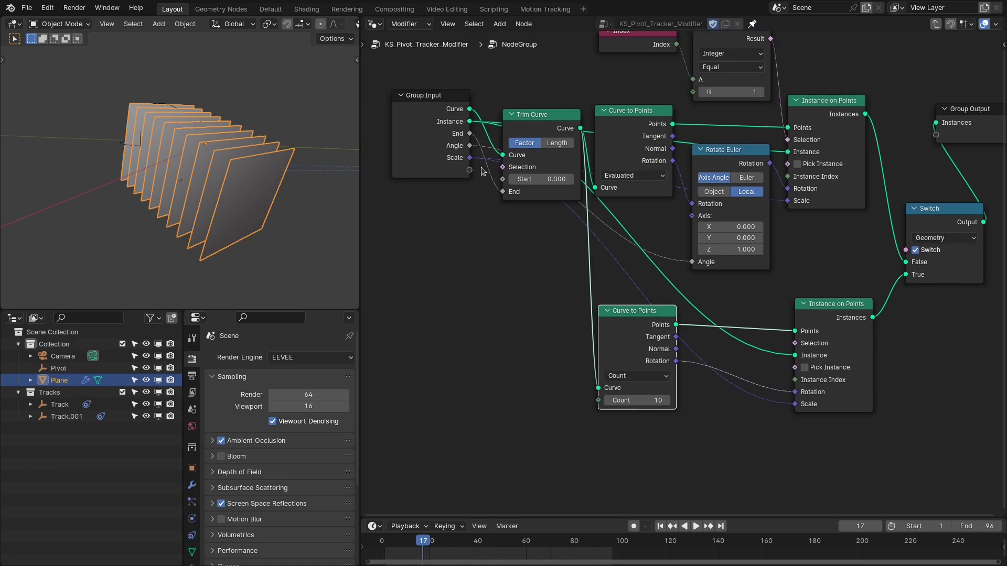
pyautogui.click(468, 171)
pyautogui.click(914, 250)
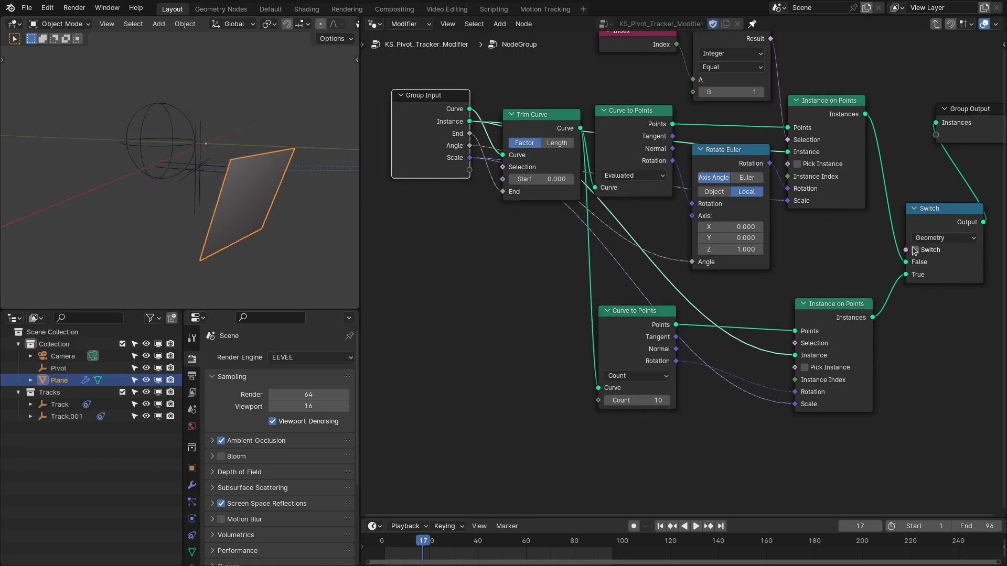
# Expose the Switch node's Switch input and the lower Curve to Points' Count as Group Input sockets
pyautogui.moveTo(906, 250); pyautogui.dragTo(607, 400)
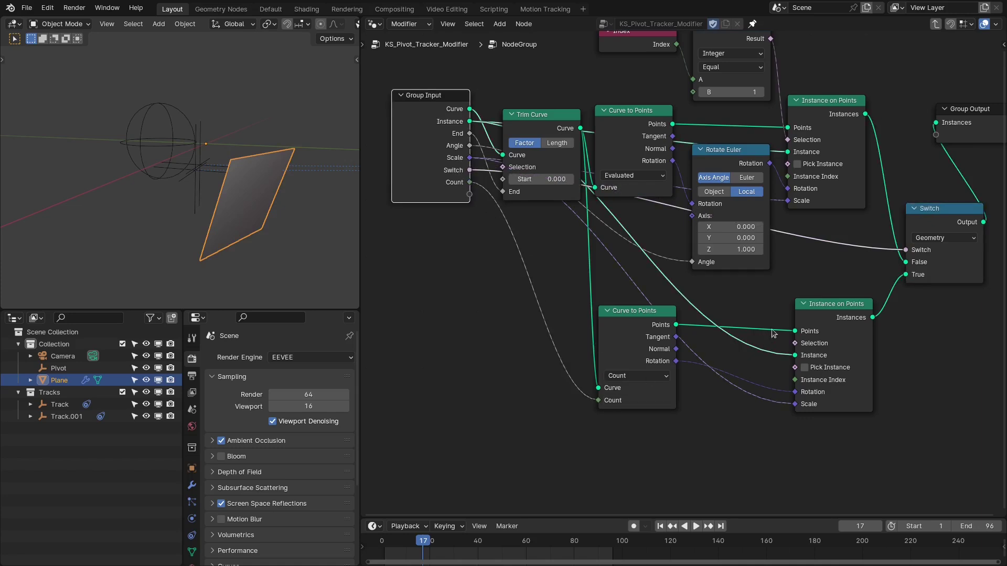
pyautogui.click(658, 443)
pyautogui.press('Home')
pyautogui.scroll(1, 567, 233)
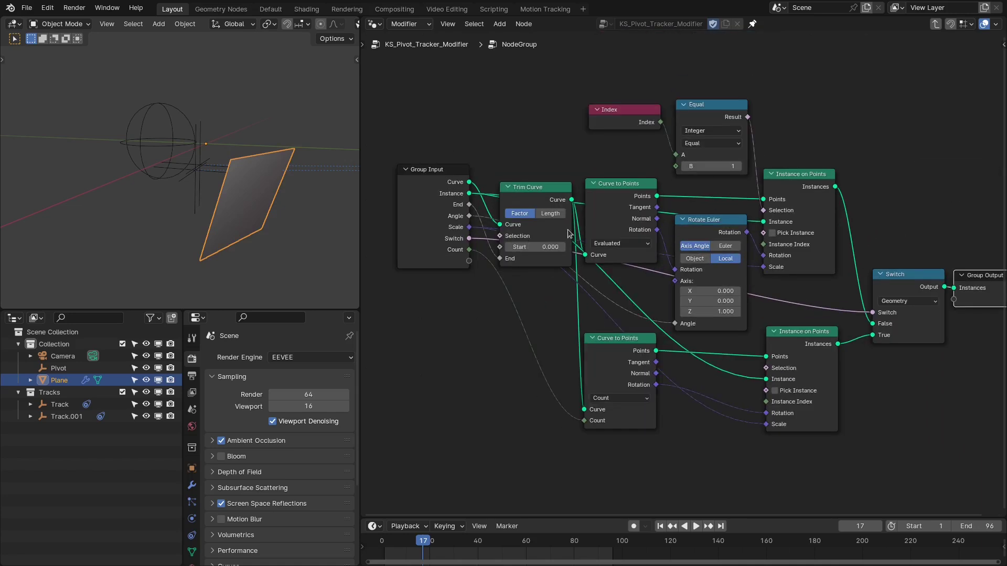
# Rename the group's Switch input to "Single / Multiple" and return to the parent node tree
pyautogui.press('n')
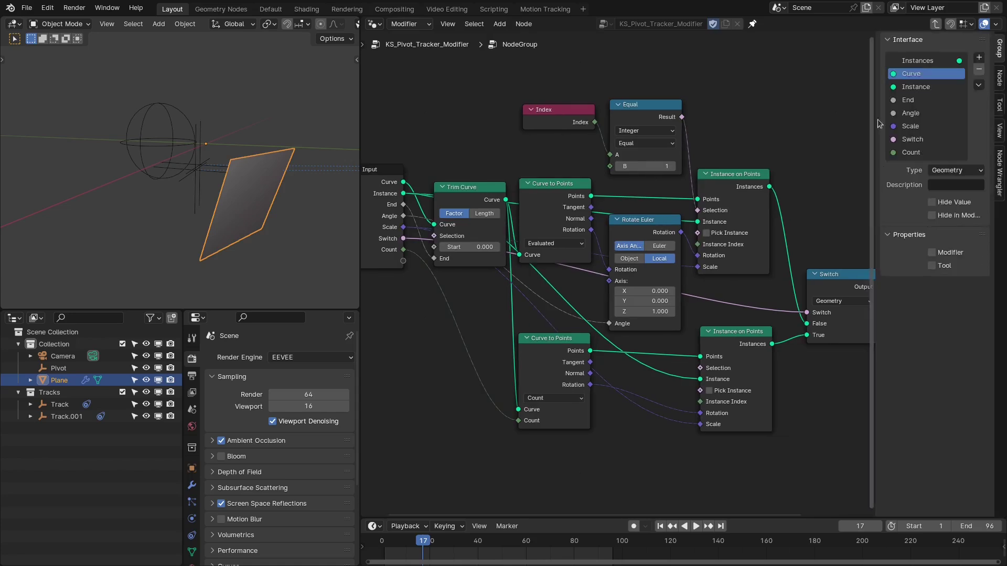
pyautogui.click(919, 140)
pyautogui.doubleClick(921, 139)
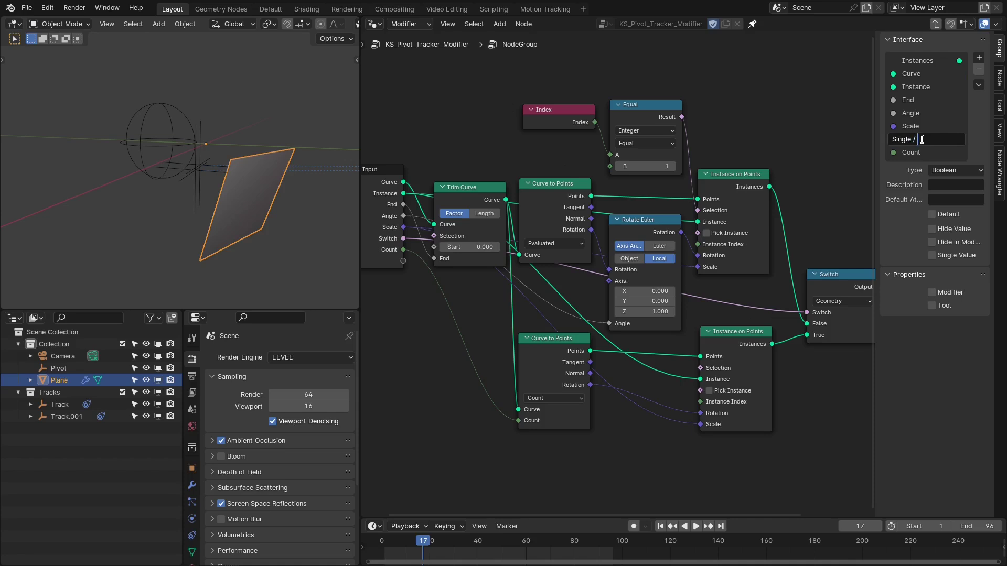
pyautogui.write('Single / Multiple')
pyautogui.press('Return')
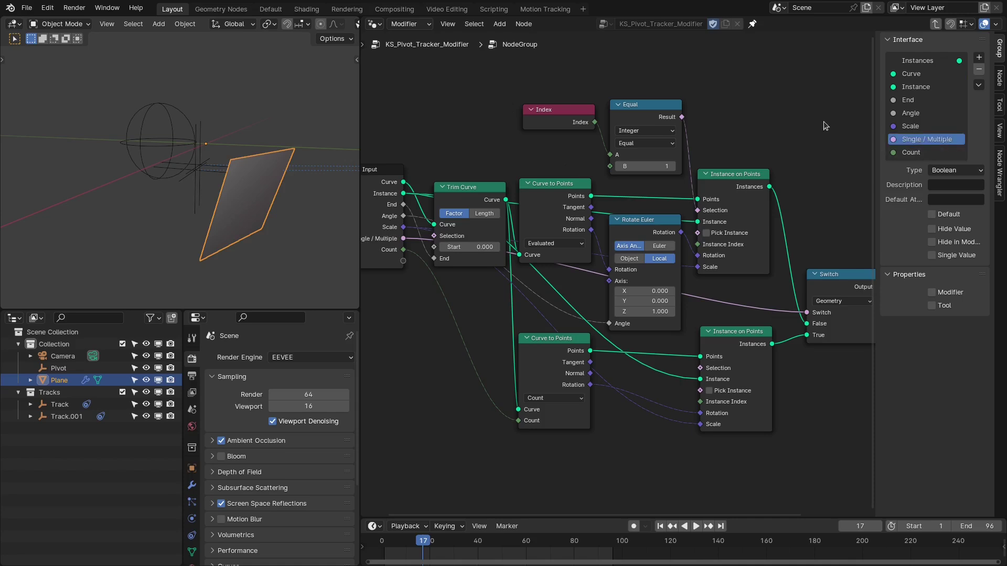
pyautogui.press('n')
pyautogui.press('Tab')
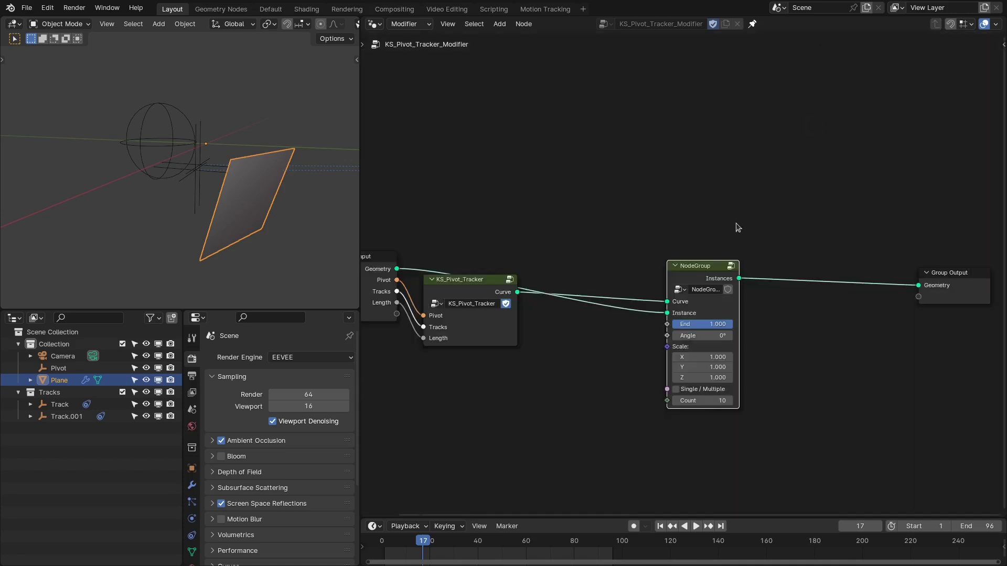
# Rearrange the parent tree so the nested group sits beside KS_Pivot_Tracker, with Group Output next to it
pyautogui.press('g')
pyautogui.click(721, 156)
pyautogui.press('Home')
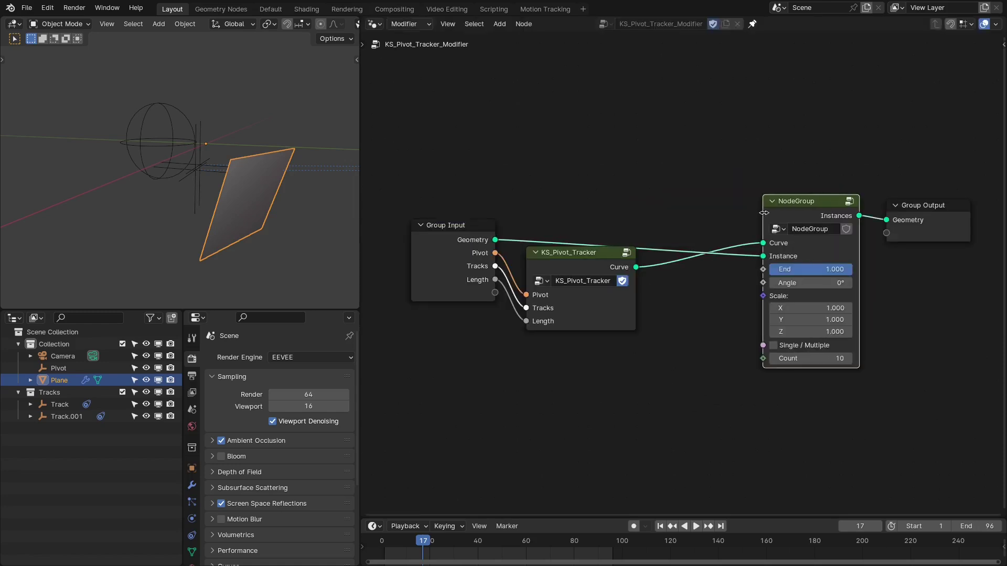
pyautogui.moveTo(800, 212); pyautogui.dragTo(696, 262)
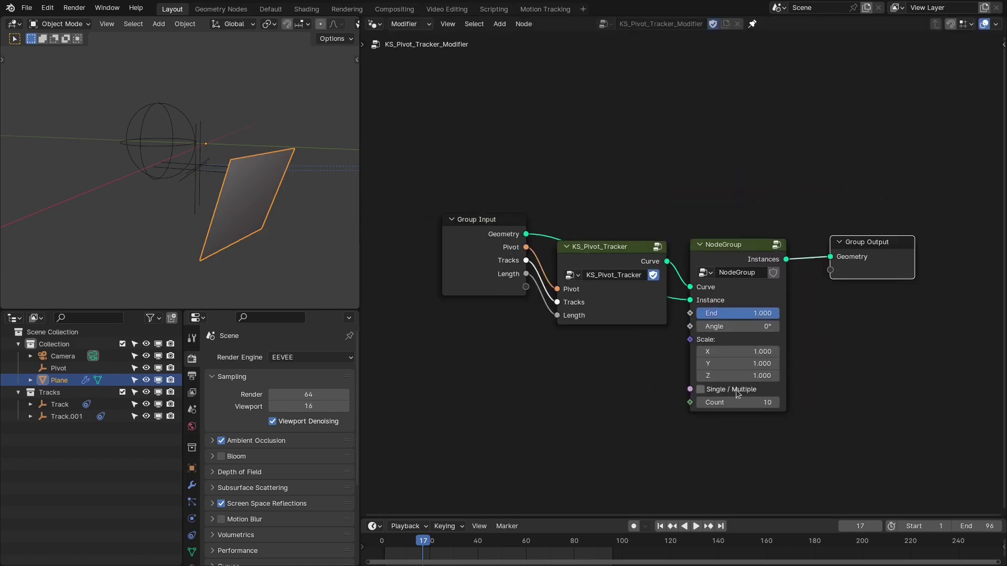
# Turn Single / Multiple on and off on the nested group node to compare both instancing results
pyautogui.moveTo(711, 390); pyautogui.dragTo(708, 382, button='middle')
pyautogui.click(712, 382)
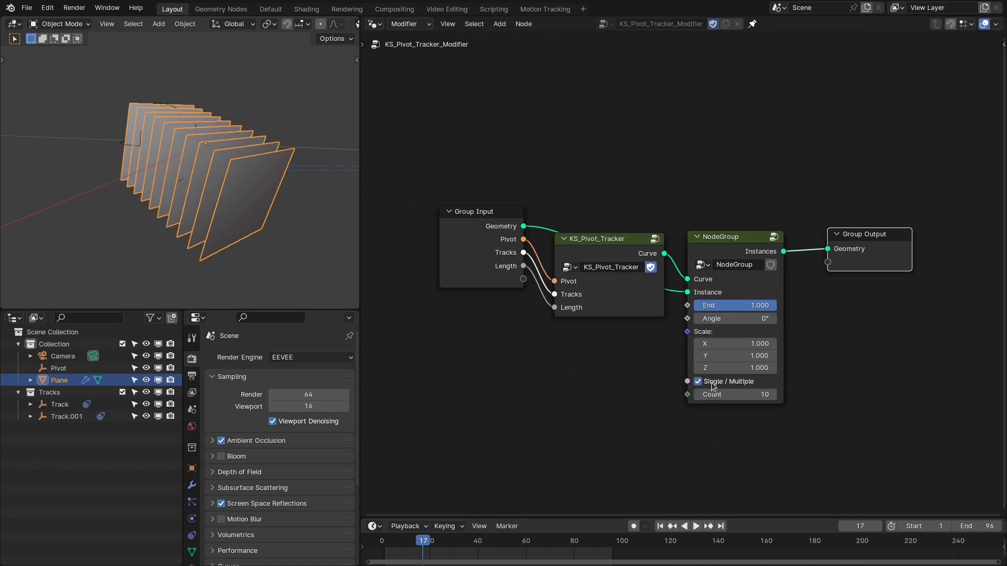
pyautogui.click(712, 383)
pyautogui.click(712, 383)
pyautogui.click(712, 383)
# Rename the nested group KS_Pivot_Instances and link its Single / Multiple, Count, End, Angle and Scale inputs to Group Input
pyautogui.doubleClick(733, 265)
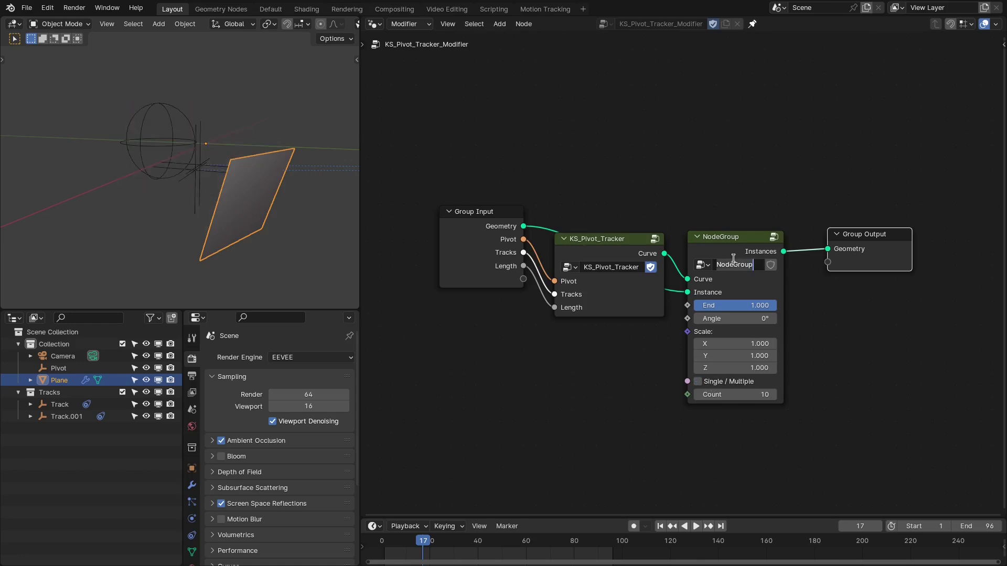
pyautogui.write('K')
pyautogui.write('S_Pivot_Instance')
pyautogui.write('s')
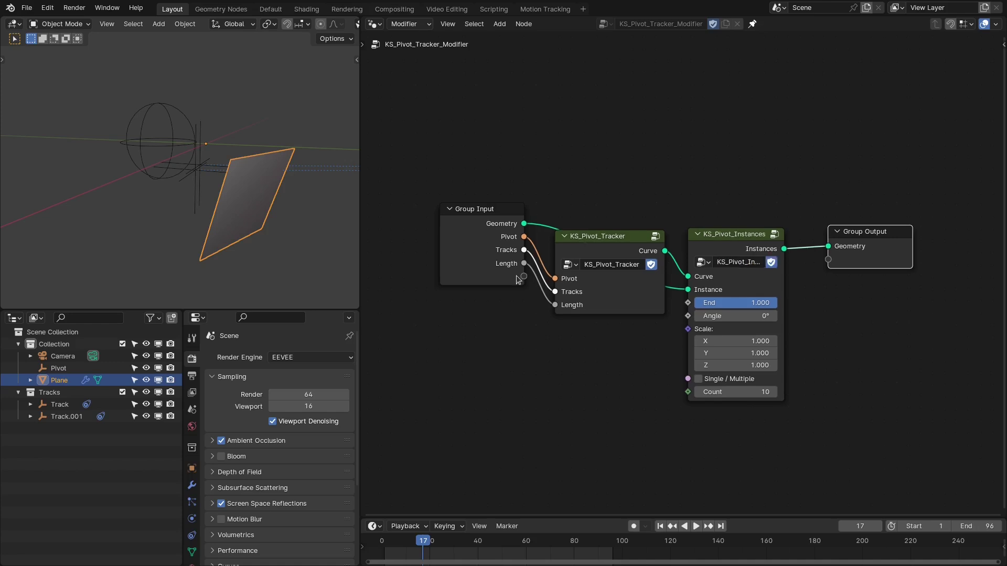
pyautogui.moveTo(523, 278); pyautogui.dragTo(688, 330)
pyautogui.click(726, 317)
# Inside KS_Pivot_Instances, rename the End input to "Offset" and return to the parent tree
pyautogui.press('Tab')
pyautogui.press('n')
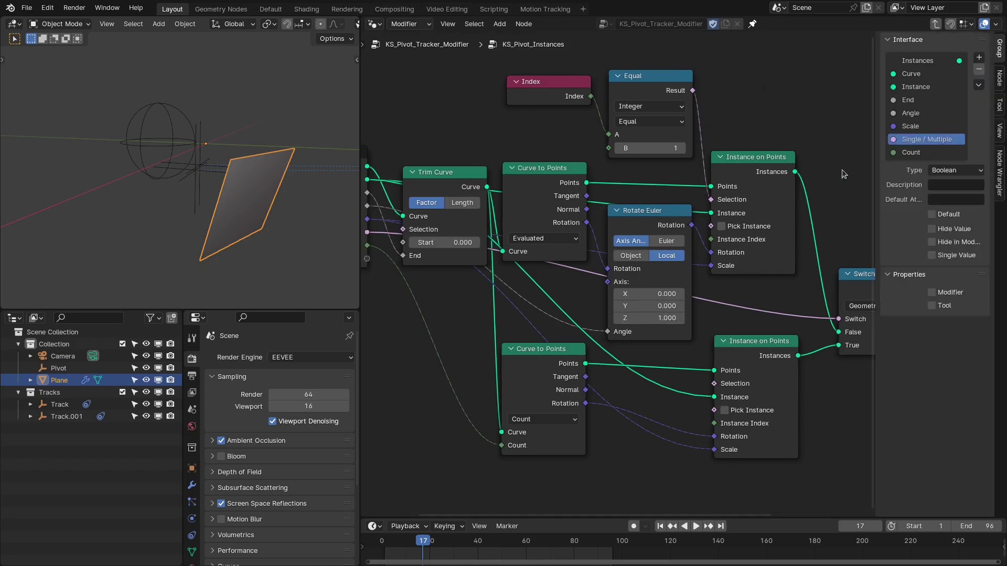
pyautogui.doubleClick(906, 99)
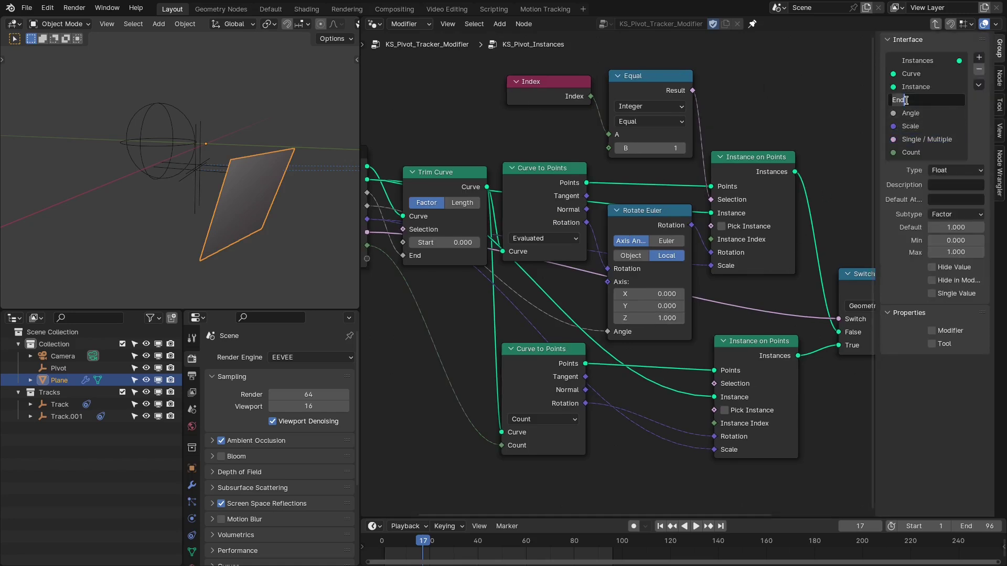
pyautogui.write('Offset')
pyautogui.press('Return')
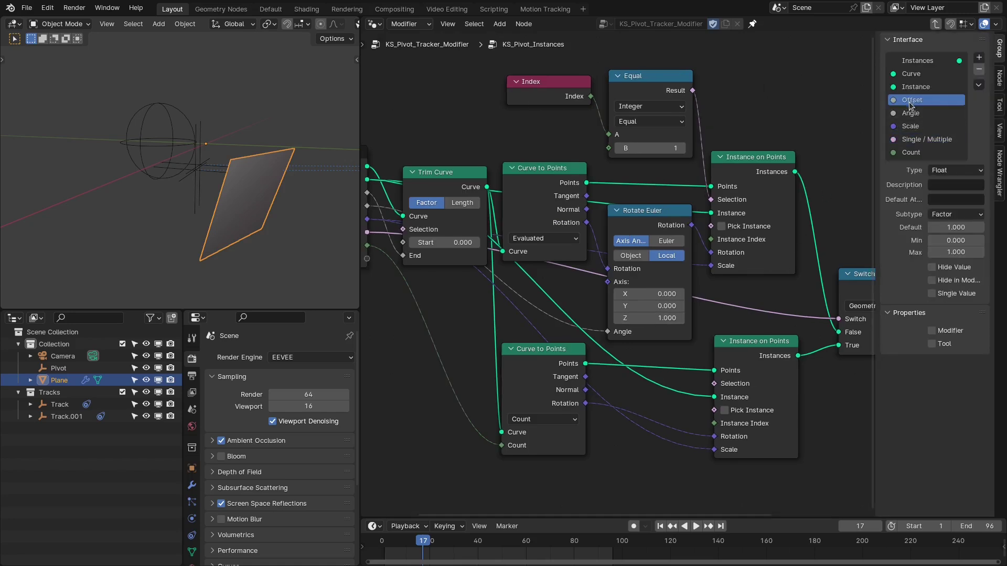
pyautogui.press('Tab')
# Rename the End input of the KS_Pivot_Tracker_Modifier interface to "Offset"
pyautogui.press('n')
pyautogui.press('n')
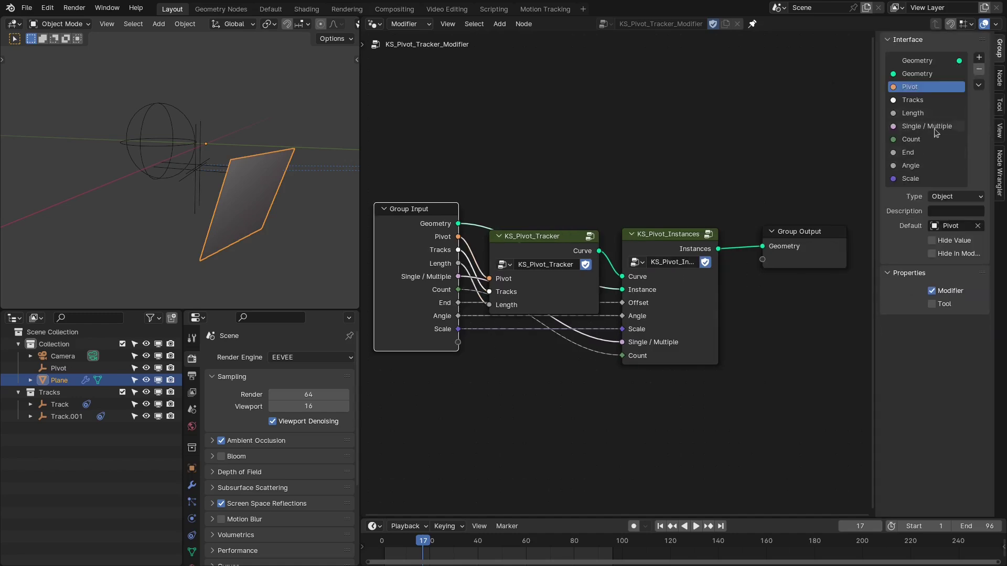
pyautogui.doubleClick(923, 151)
pyautogui.write('Offset')
pyautogui.press('Return')
pyautogui.click(627, 131)
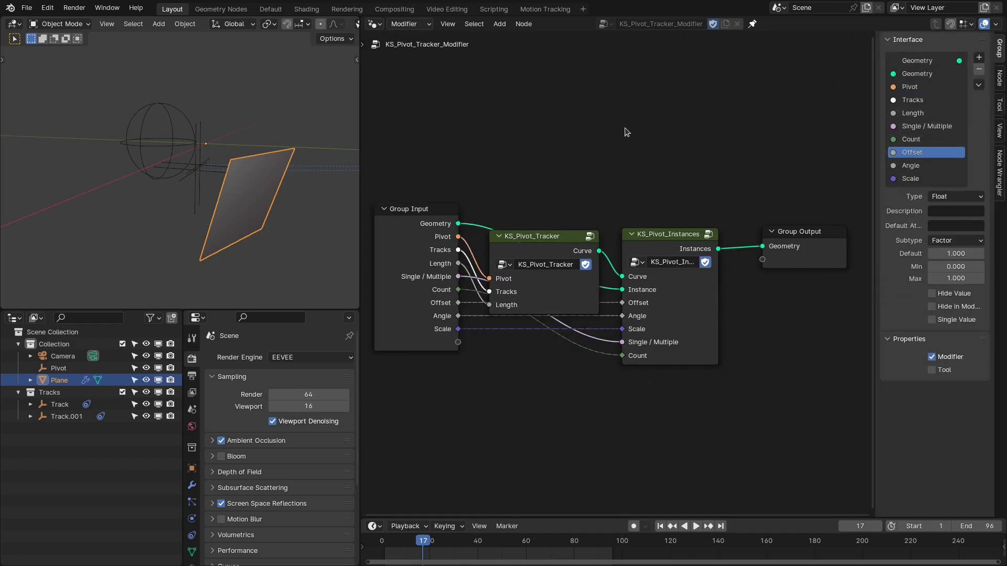
pyautogui.press('n')
# Move both pivot group nodes up level with Group Input and place Group Output directly beside KS_Pivot_Instances
pyautogui.moveTo(616, 203); pyautogui.dragTo(731, 257)
pyautogui.press('g')
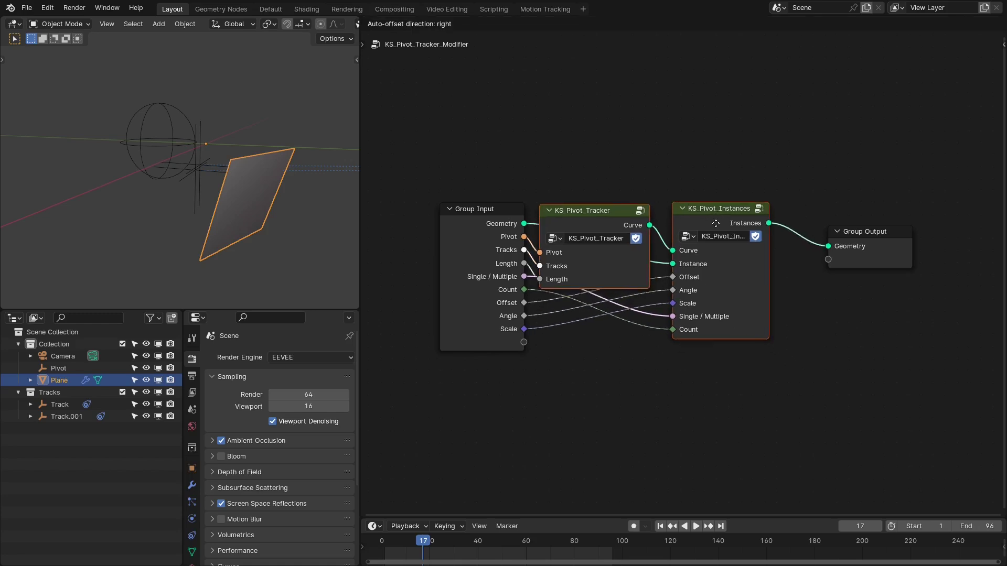
pyautogui.click(719, 228)
pyautogui.moveTo(885, 249); pyautogui.dragTo(852, 231)
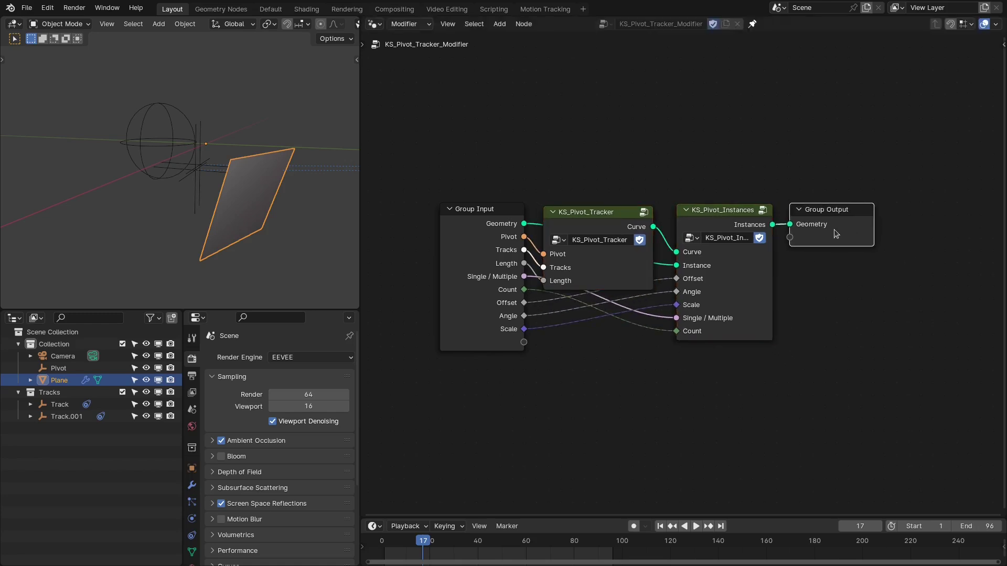
pyautogui.moveTo(836, 234); pyautogui.dragTo(877, 193, button='middle')
# Show the Plane's modifier settings and switch Single / Multiple on and off to test it
pyautogui.click(192, 485)
pyautogui.click(293, 443)
pyautogui.click(292, 443)
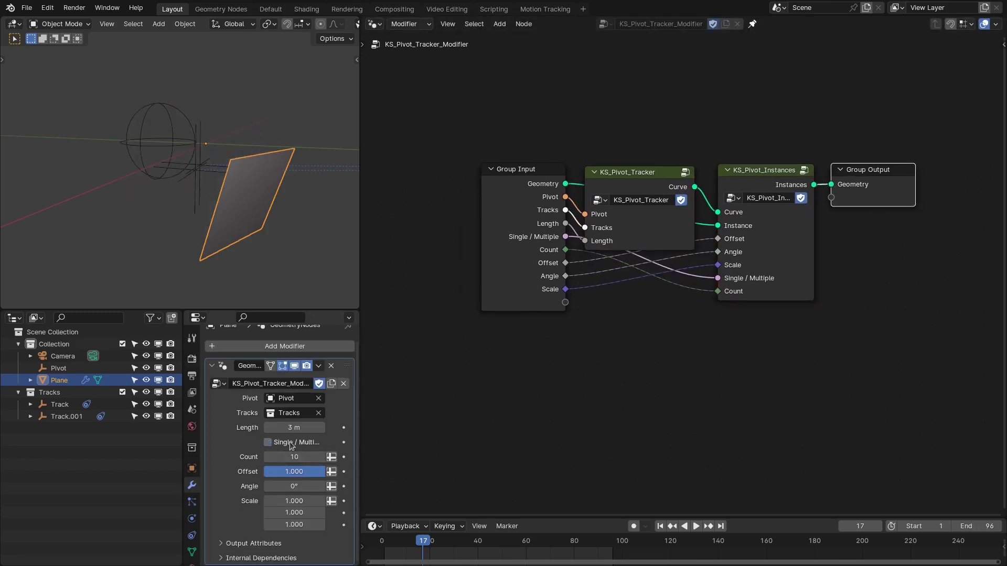
# Try a different Angle in the modifier and reset it to 0, and try a uniform Scale of about 1.857 and undo it
pyautogui.moveTo(289, 472); pyautogui.dragTo(312, 487)
pyautogui.click(292, 487)
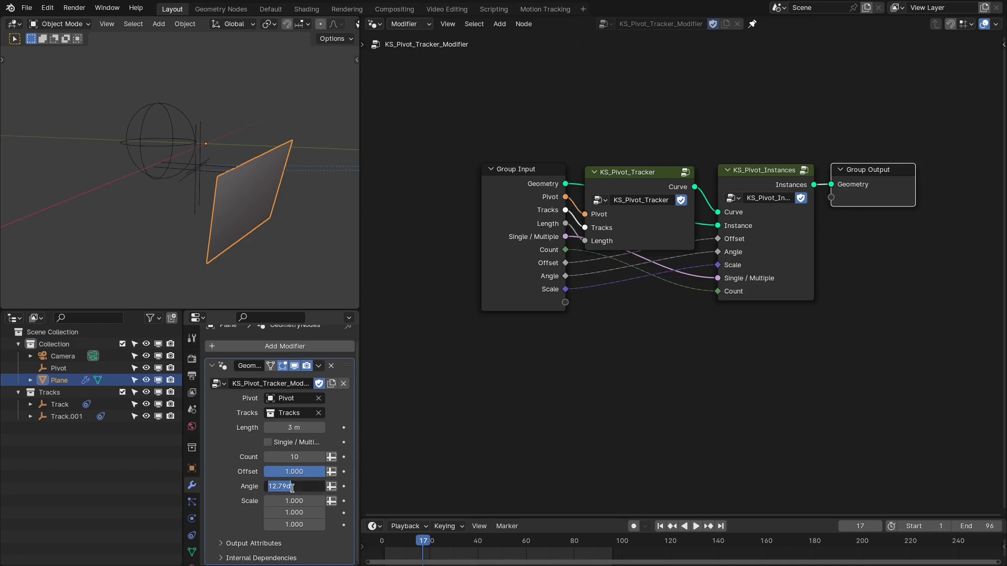
pyautogui.write('0')
pyautogui.press('Return')
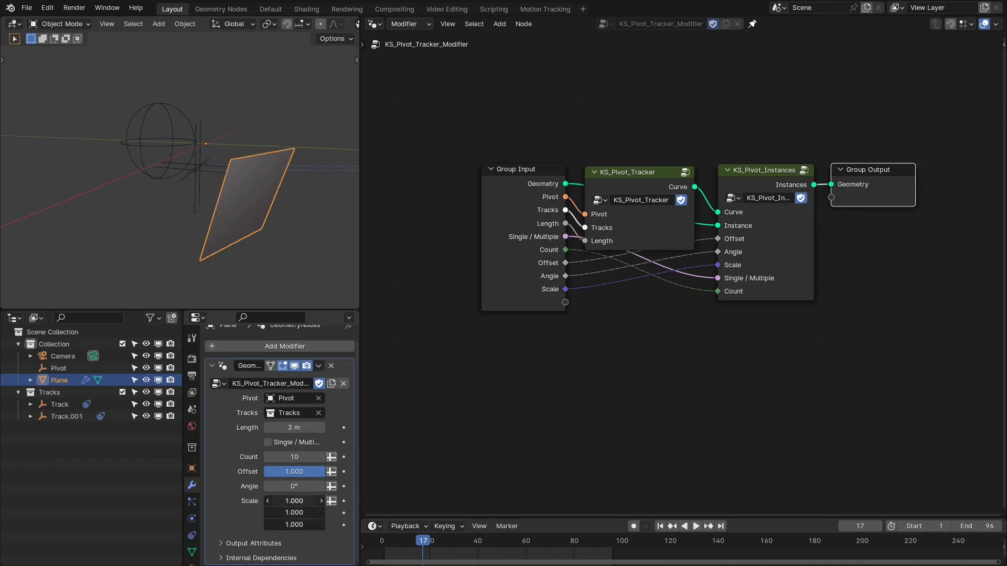
pyautogui.moveTo(294, 501); pyautogui.dragTo(294, 524)
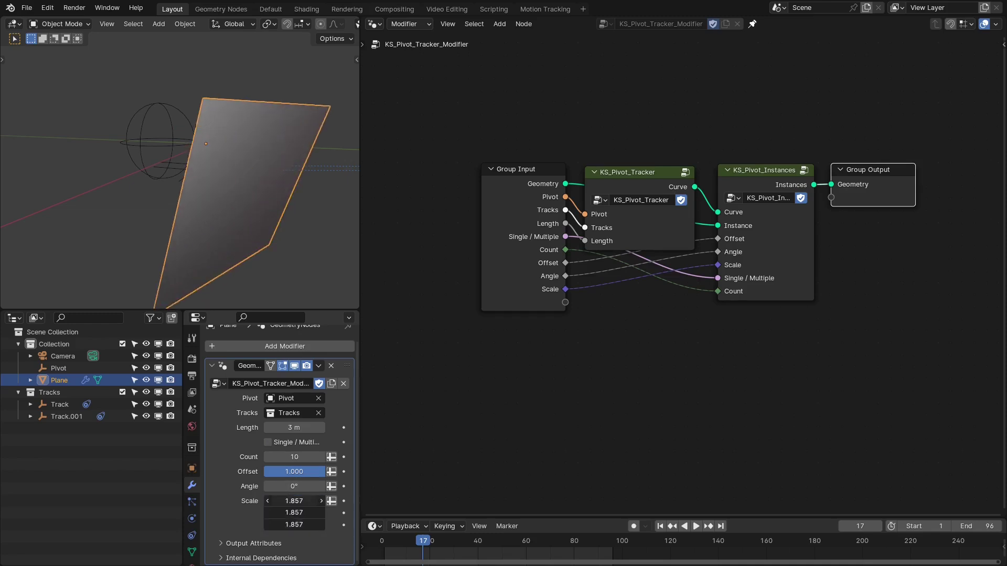
pyautogui.hotkey('ctrl', 'z')
# View the scene through the camera with the viewport shading set to wireframe
pyautogui.press('KP_0')
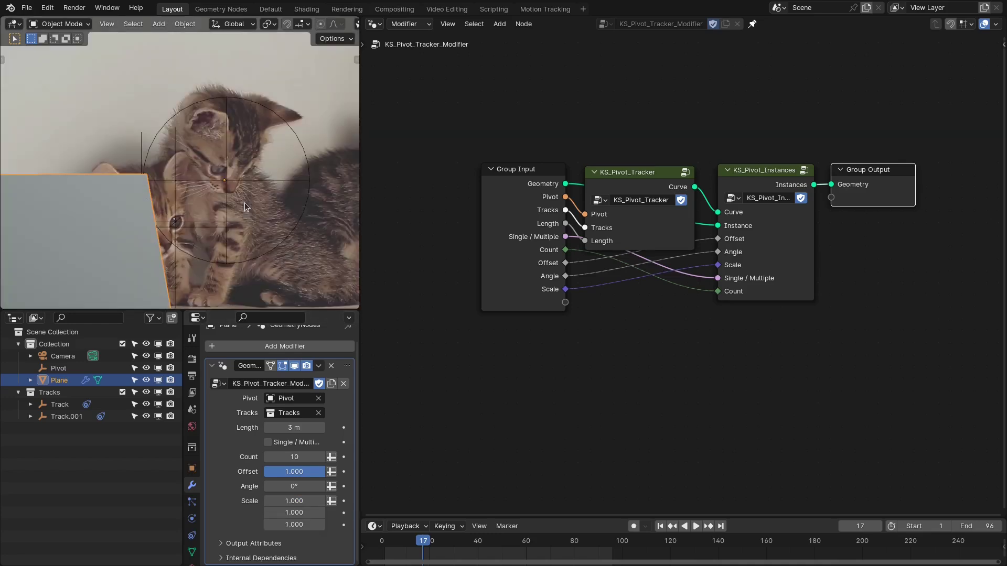
pyautogui.scroll(-3, 244, 202)
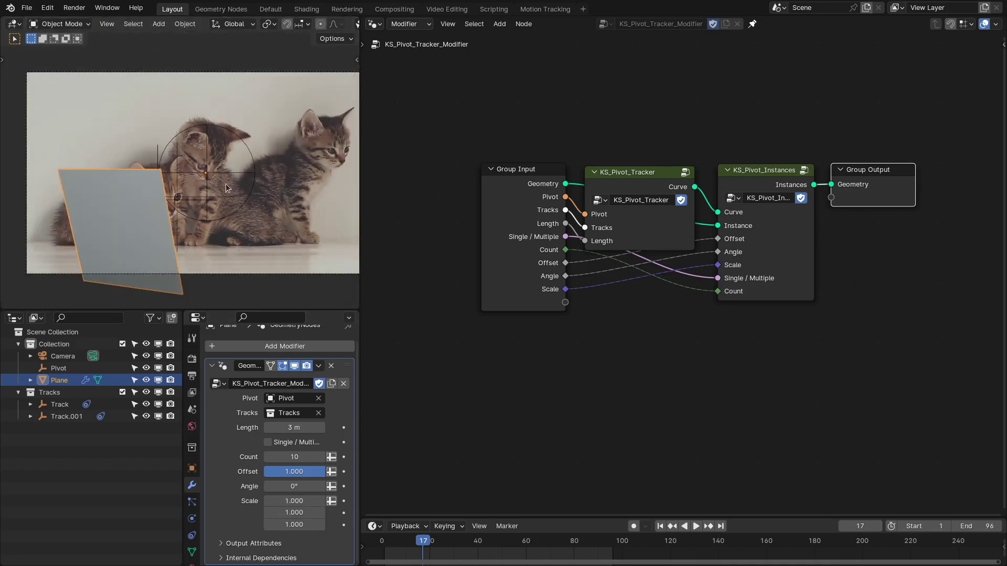
pyautogui.press('z')
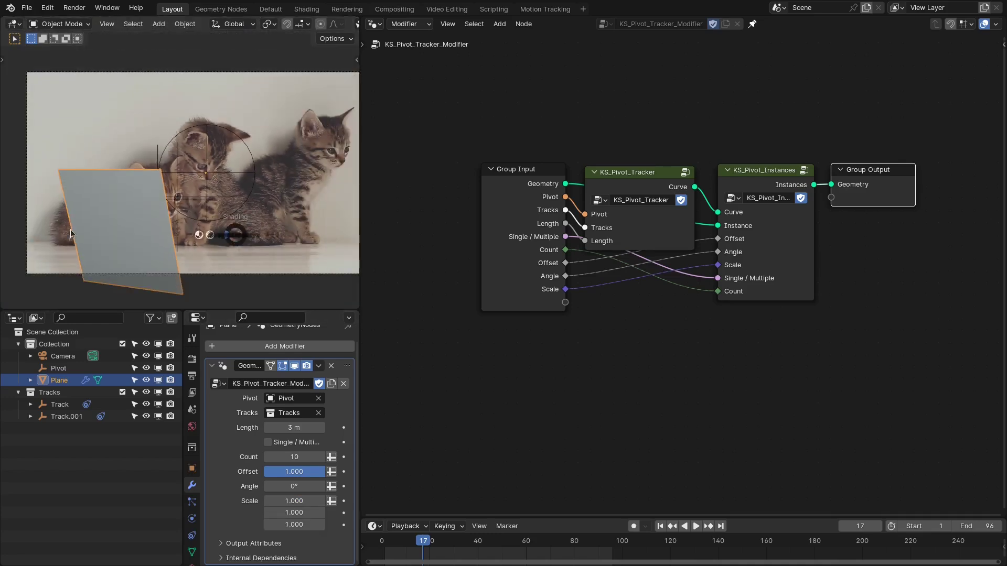
pyautogui.click(97, 227)
# Play the animation from the first frame to check how the plane follows the tracked kitten footage
pyautogui.keyDown('ctrl'); pyautogui.hscroll(-4, 651, 546); pyautogui.keyUp('ctrl')
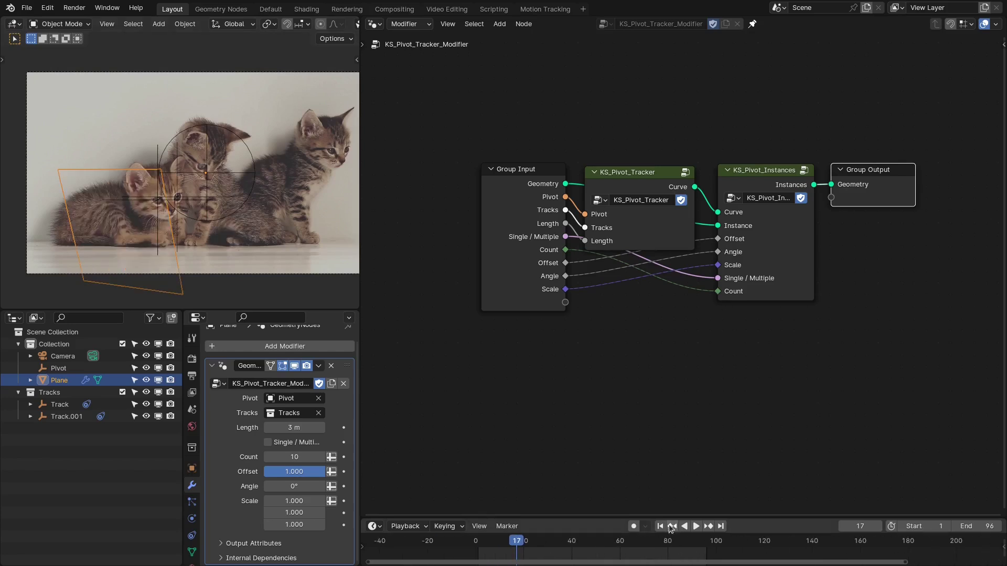
pyautogui.hotkey('shift', 'Left')
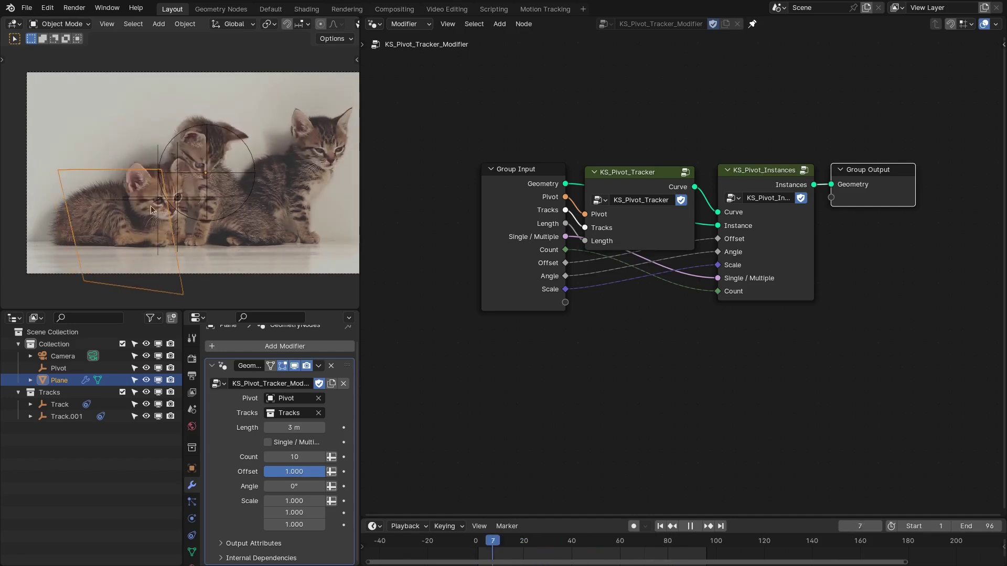
pyautogui.press('space')
pyautogui.scroll(2, 185, 209)
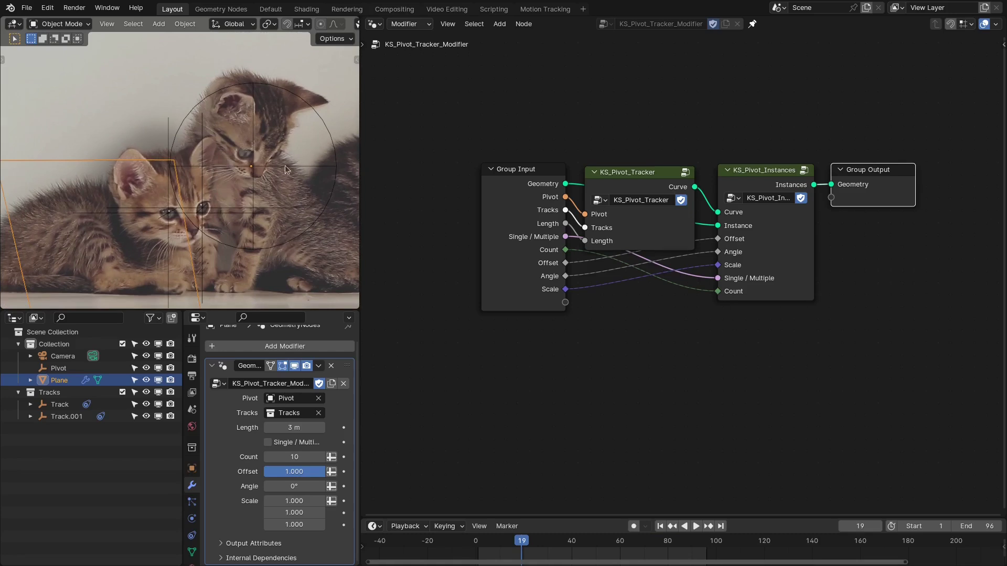
# Select the Pivot empty, try moving it along X to about -0.917 m in camera view, and undo the move
pyautogui.click(265, 171)
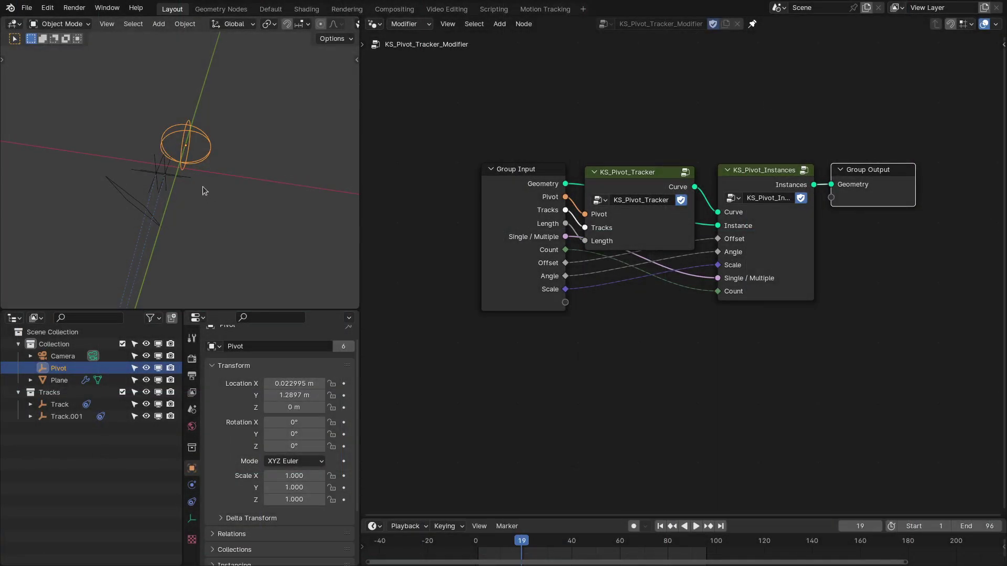
pyautogui.press('KP_0')
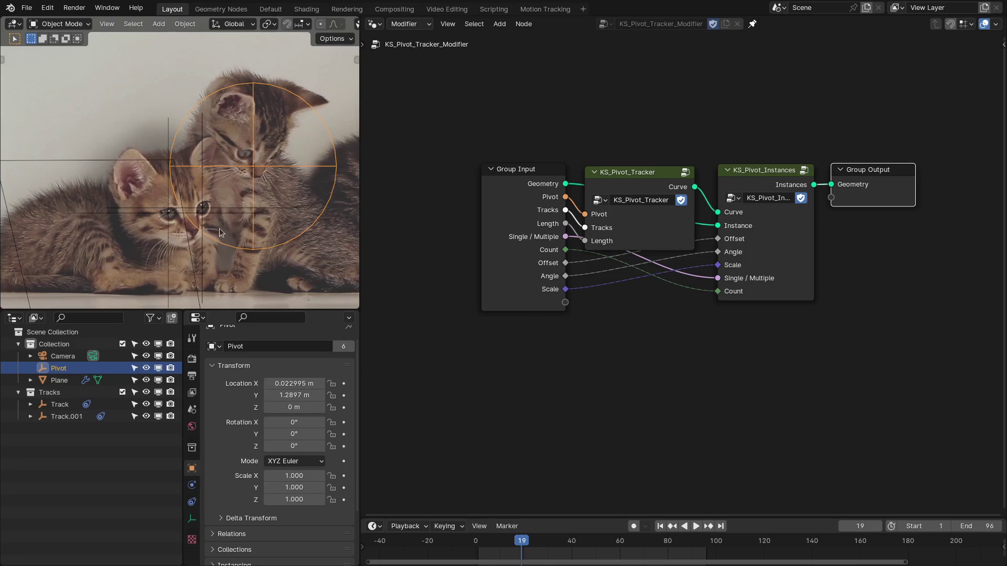
pyautogui.scroll(-2, 174, 196)
pyautogui.scroll(1, 117, 162)
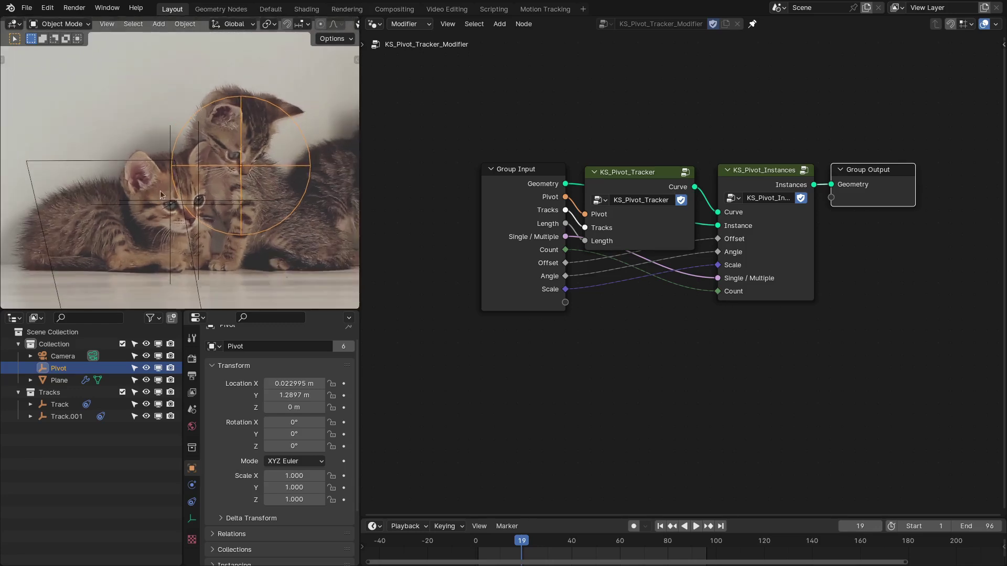
pyautogui.scroll(1, 247, 256)
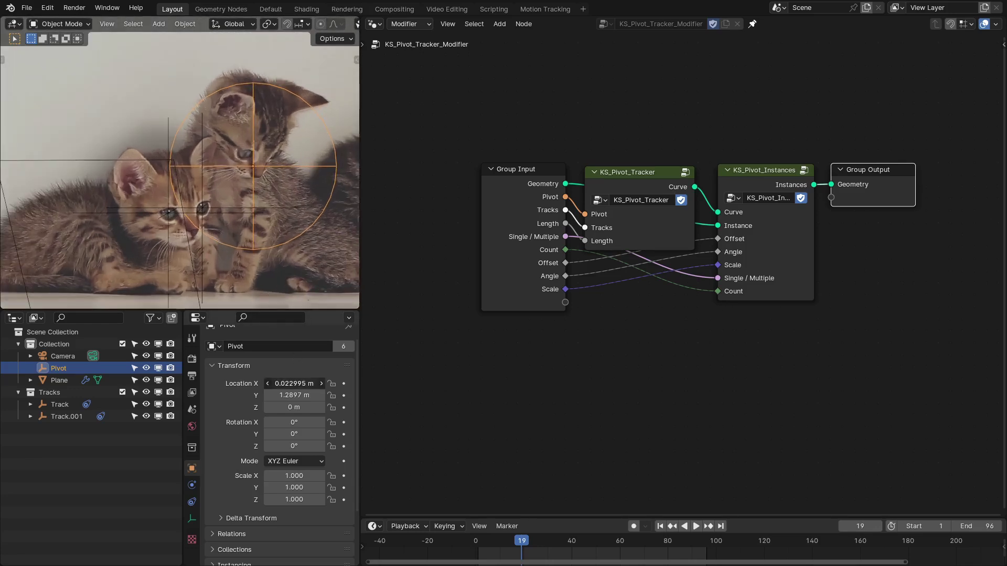
pyautogui.moveTo(294, 383); pyautogui.dragTo(217, 384)
pyautogui.scroll(1, 257, 254)
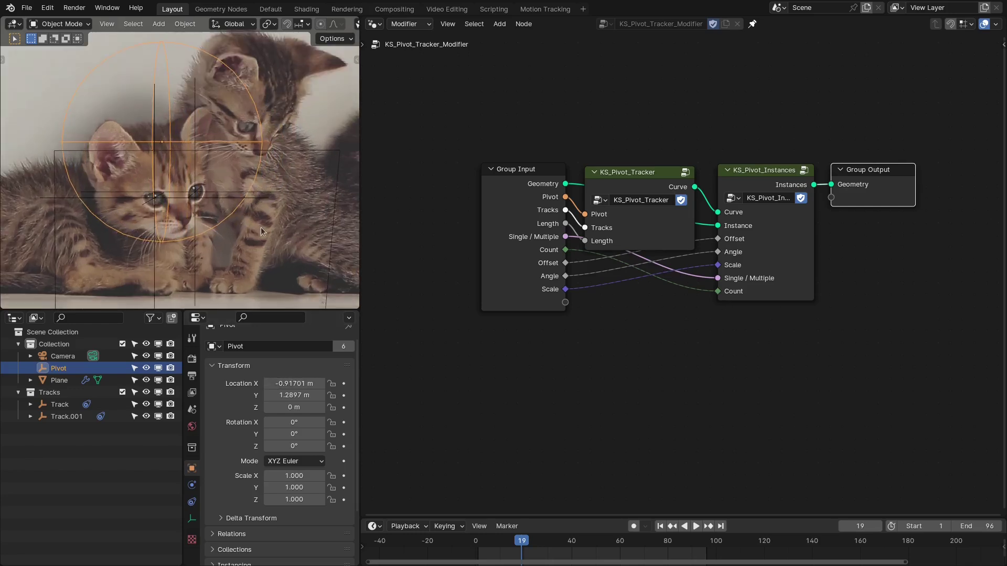
pyautogui.hotkey('ctrl', 'z')
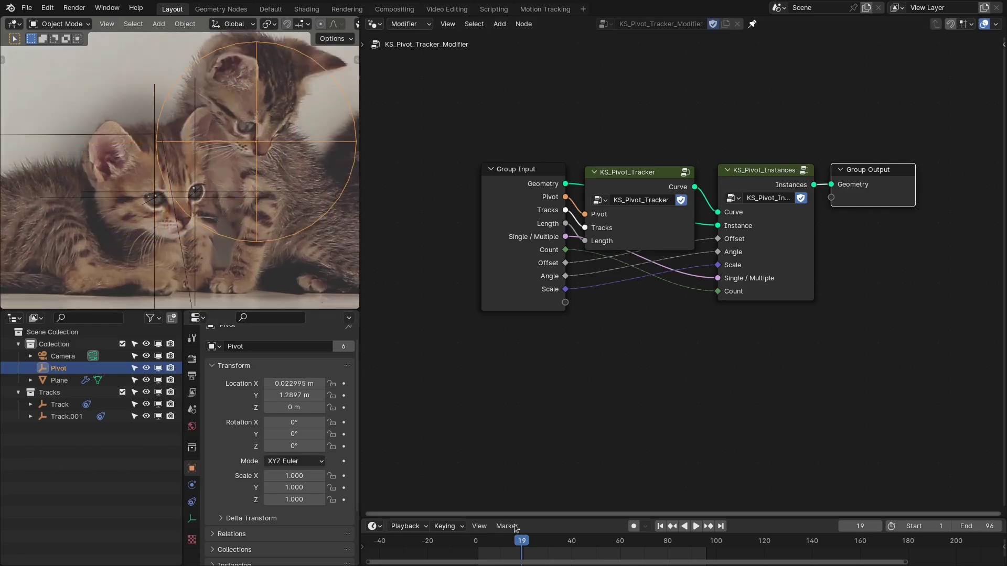
# Play to frame 72 and set the Pivot's location to X -1.097 m and Z -0.42 m over the front kitten's face
pyautogui.press('space')
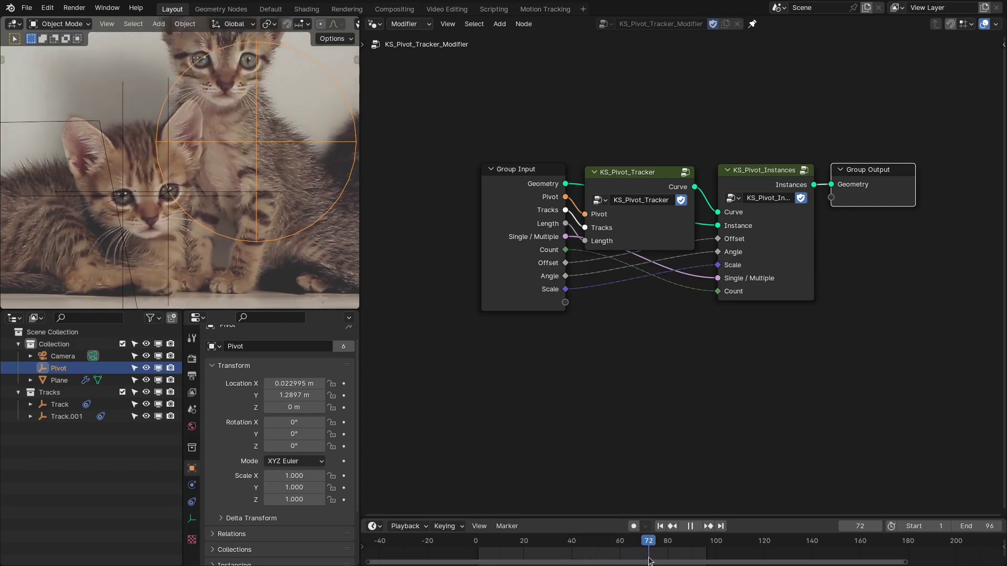
pyautogui.scroll(2, 149, 204)
pyautogui.keyDown('shift'); pyautogui.moveTo(178, 204); pyautogui.dragTo(219, 206, button='middle'); pyautogui.keyUp('shift')
pyautogui.moveTo(294, 384); pyautogui.dragTo(247, 383)
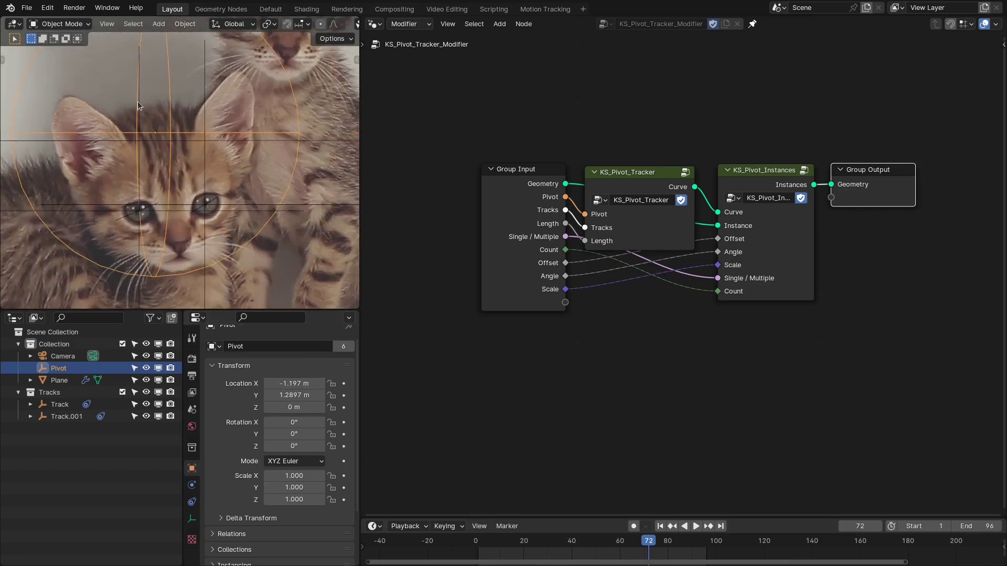
pyautogui.scroll(-1, 213, 171)
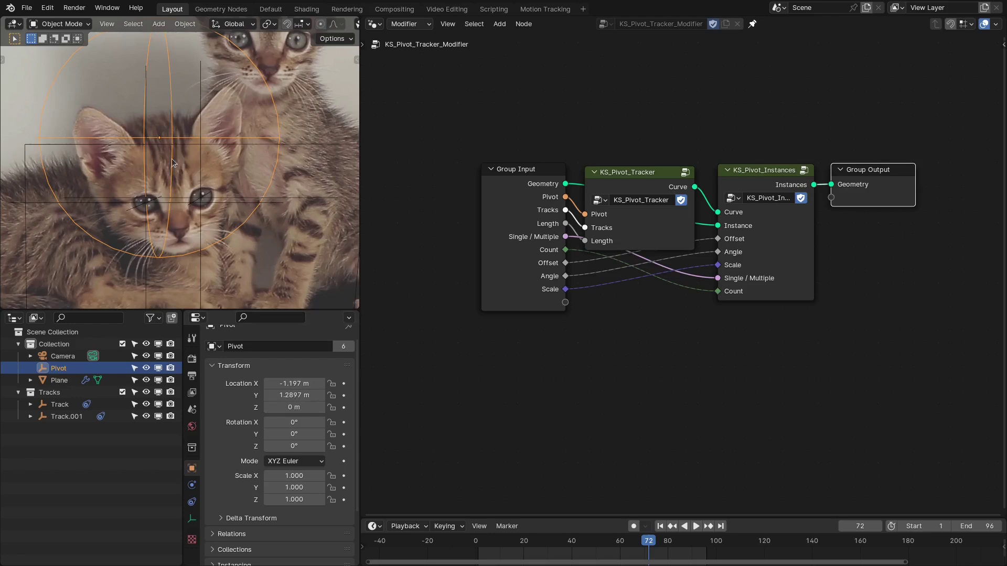
pyautogui.scroll(1, 181, 129)
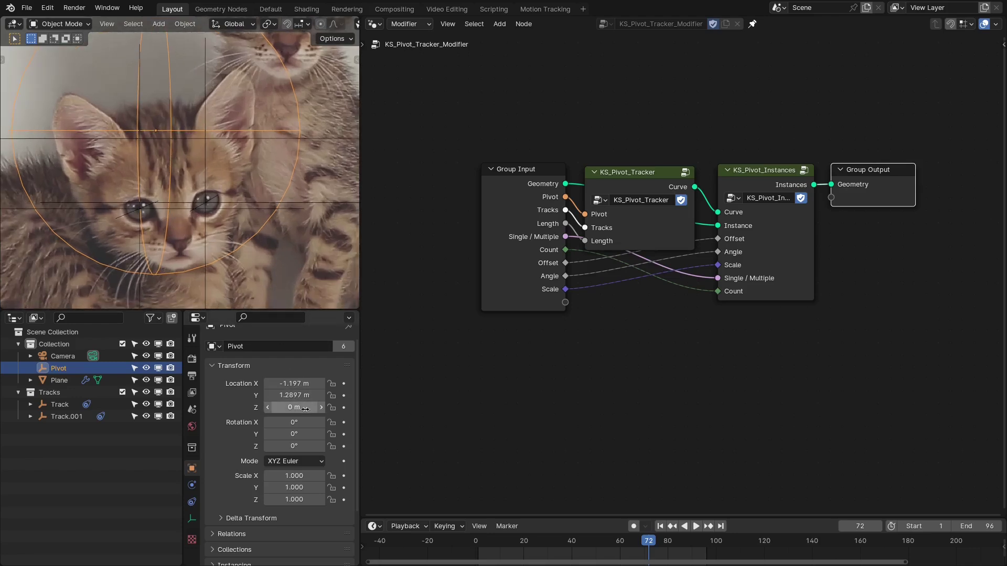
pyautogui.moveTo(305, 409); pyautogui.dragTo(312, 383)
pyautogui.scroll(-3, 152, 144)
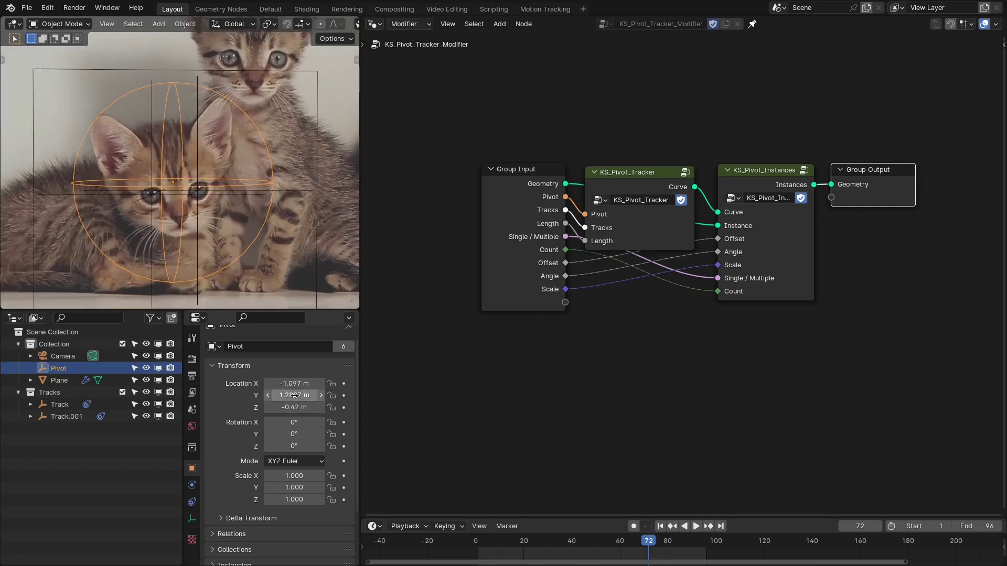
# Play the animation from the first frame to check how the plane follows the kitten with the repositioned Pivot
pyautogui.hotkey('shift', 'Left')
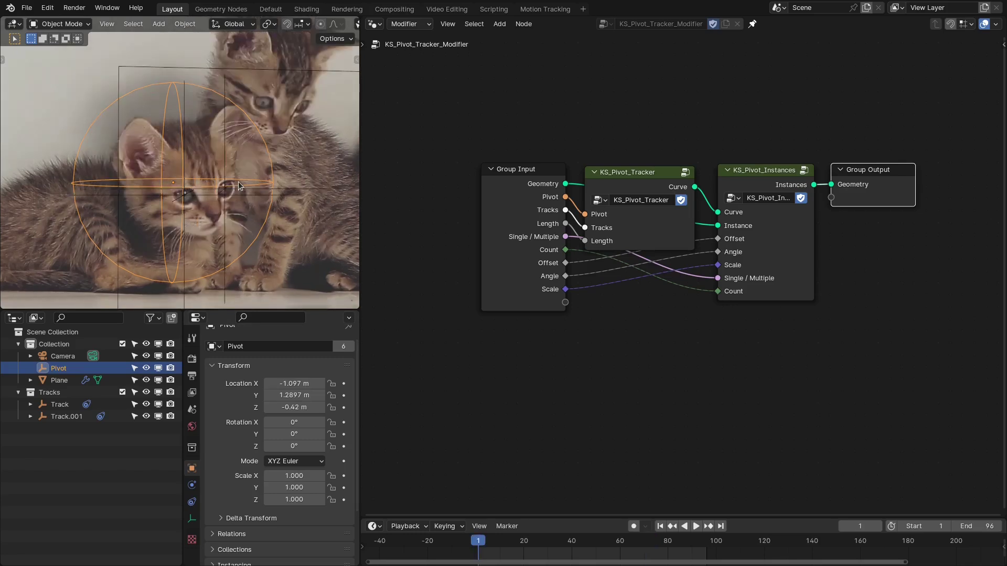
pyautogui.scroll(-2, 230, 177)
pyautogui.press('space')
pyautogui.scroll(2, 231, 207)
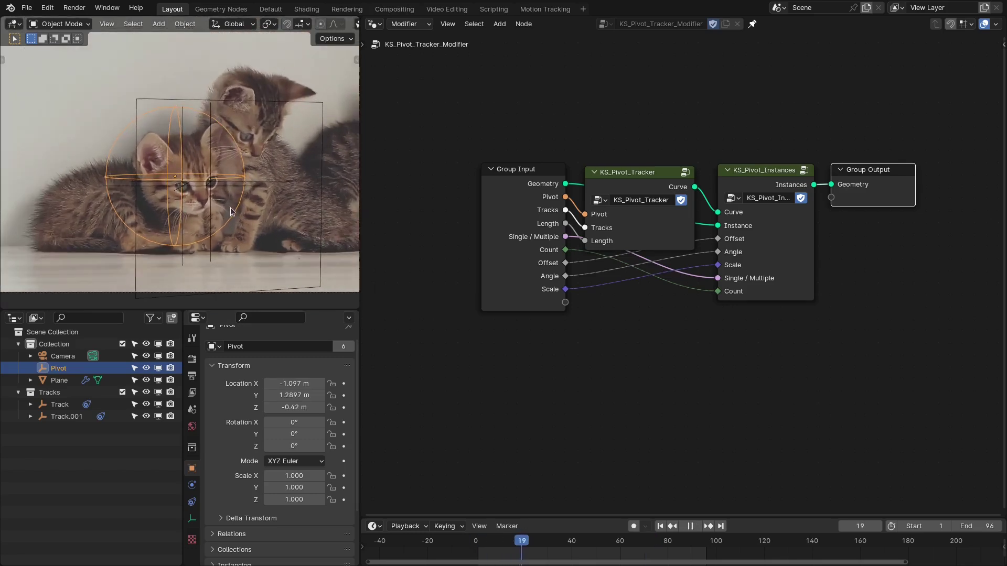
pyautogui.press('space')
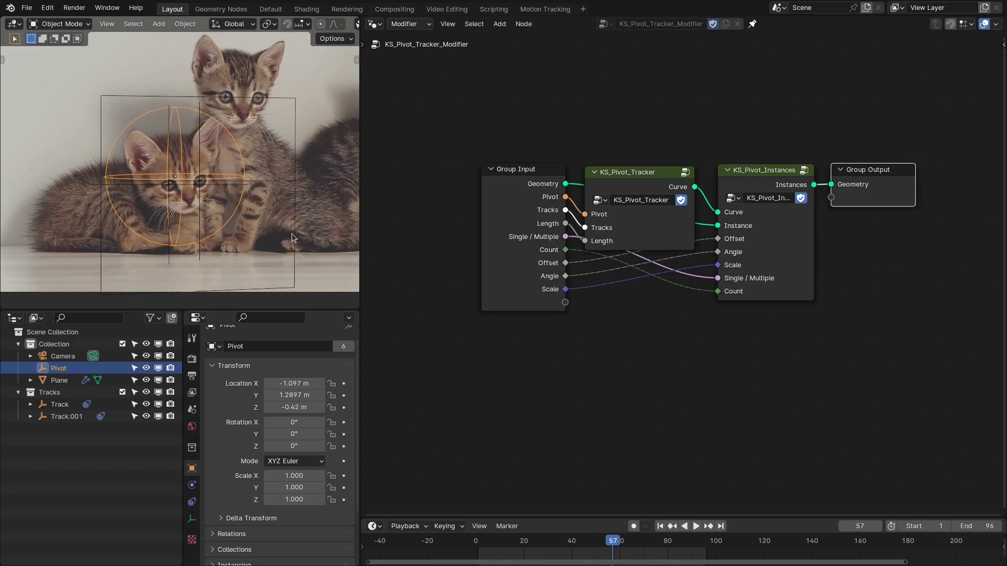
# Select the Plane and set its modifier's Scale to 0.310 on all three axes
pyautogui.click(291, 234)
pyautogui.moveTo(310, 500); pyautogui.dragTo(276, 524)
pyautogui.scroll(2, 273, 192)
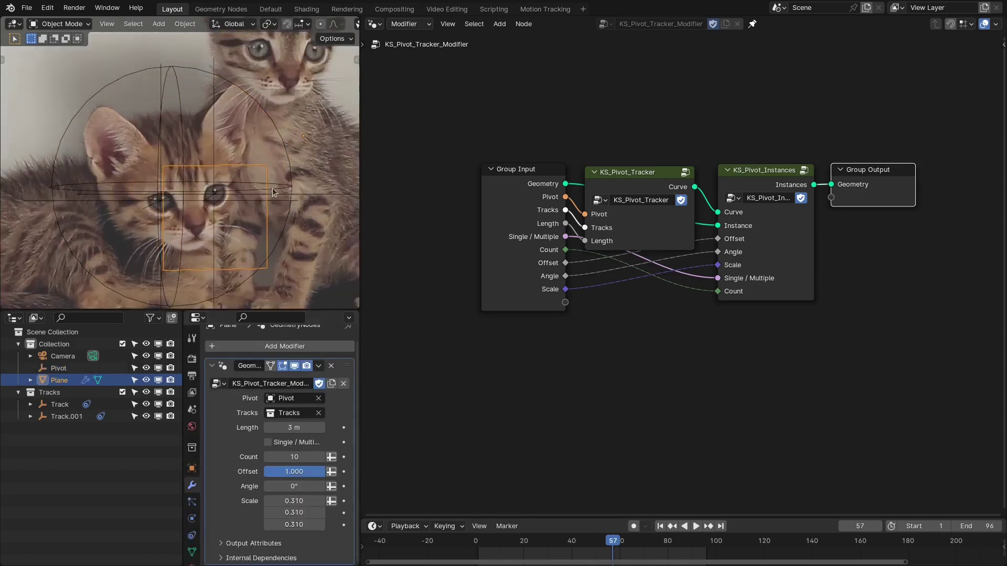
# Replay the animation from the start to check the scaled-down plane's movement against the front kitten's face
pyautogui.press('space')
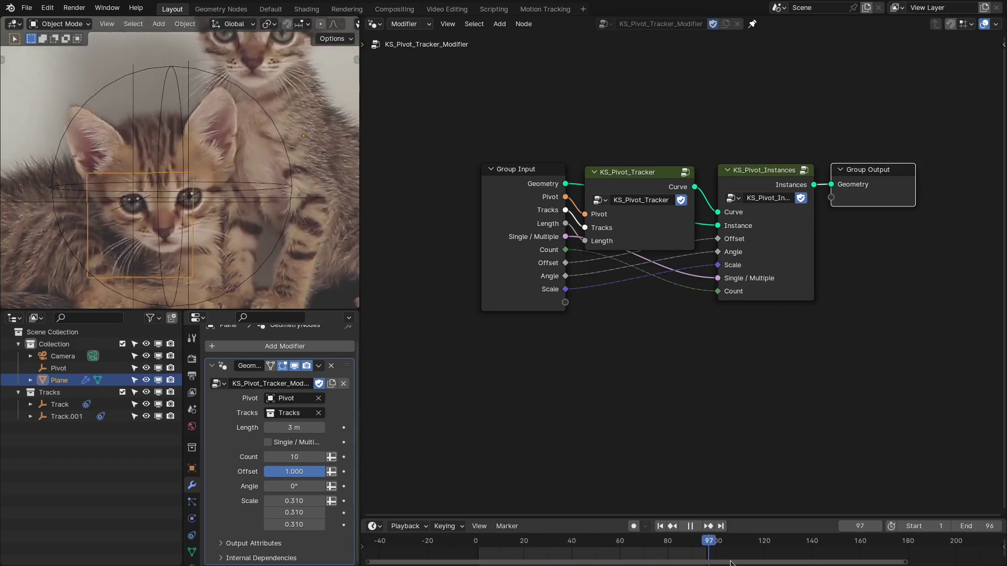
pyautogui.moveTo(683, 564); pyautogui.dragTo(614, 546)
pyautogui.click(660, 525)
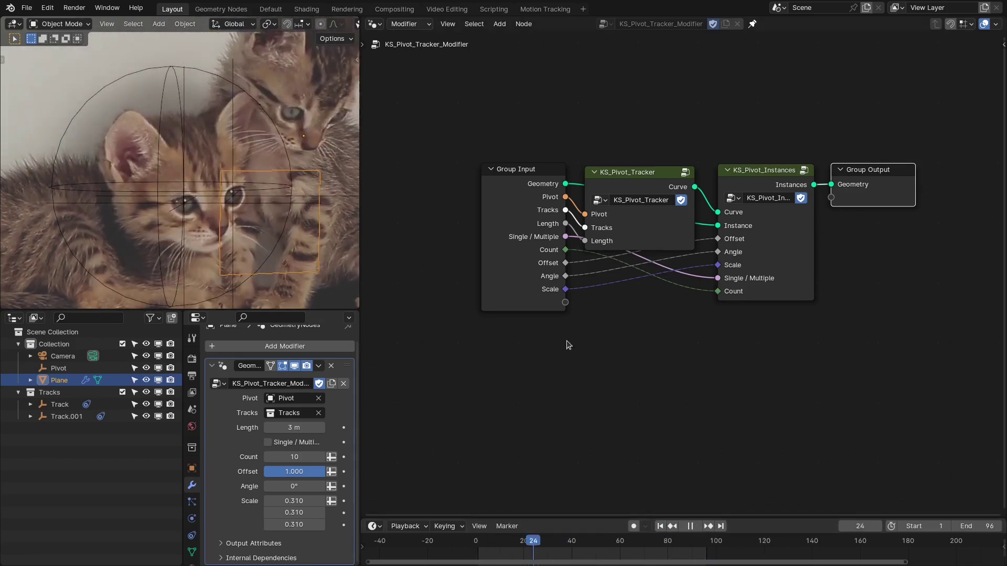
pyautogui.press('space')
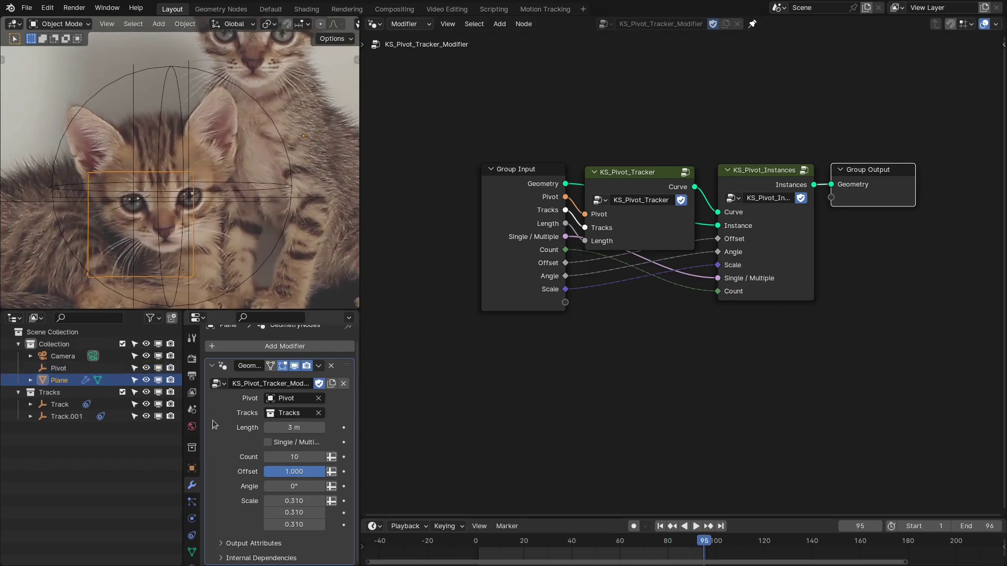
# Set the Pivot's Y location to 0.67168 m and replay the animation from near its start
pyautogui.click(56, 368)
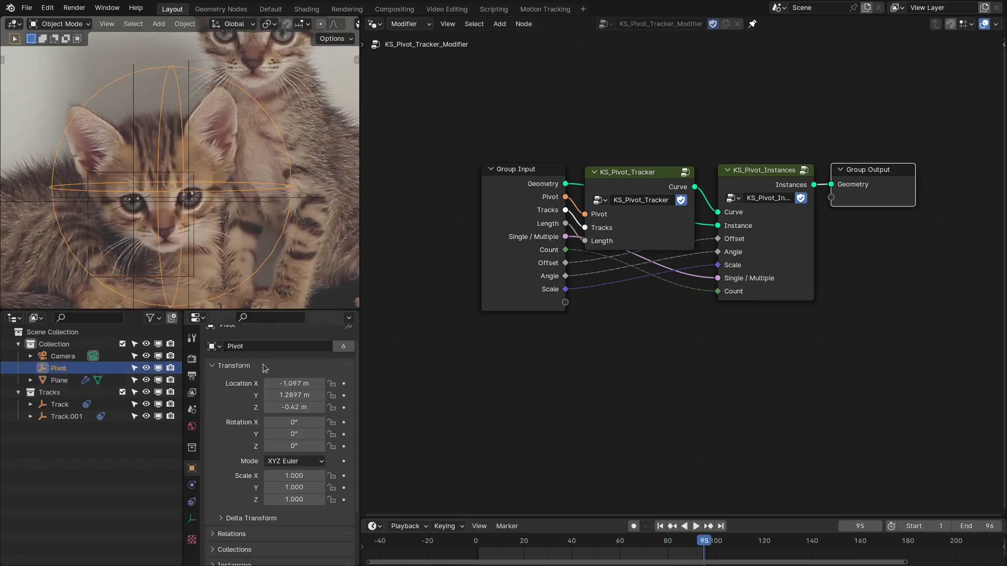
pyautogui.moveTo(294, 395); pyautogui.dragTo(260, 395)
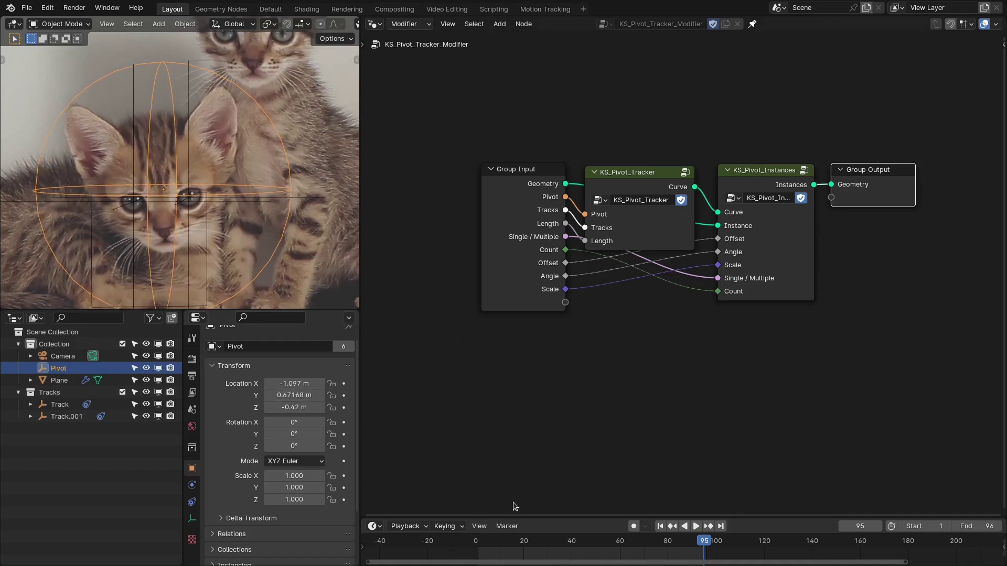
pyautogui.click(488, 549)
pyautogui.press('space')
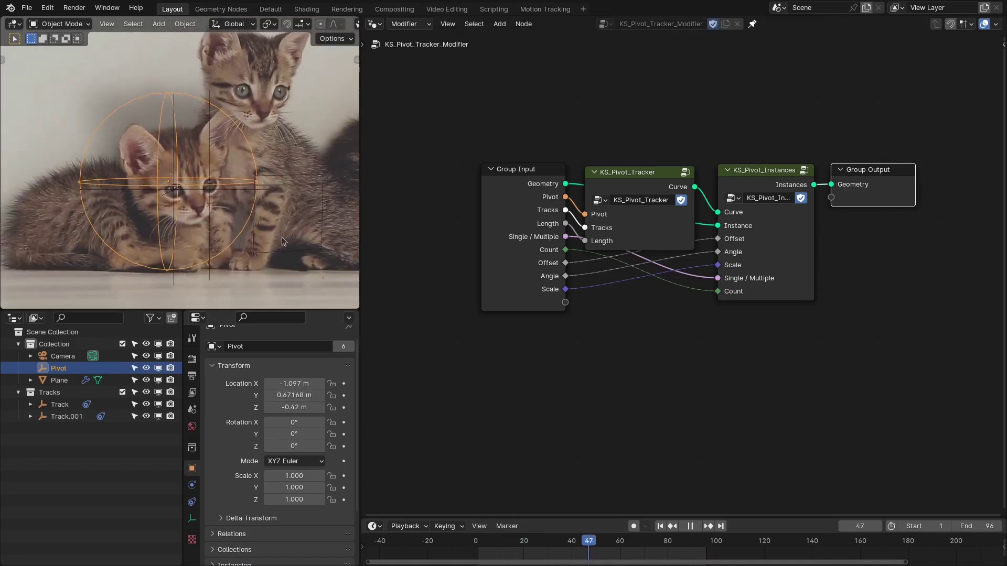
# Select the Plane, set its modifier's Length to 1.06 m, and play on to frame 95 to check its placement
pyautogui.click(282, 237)
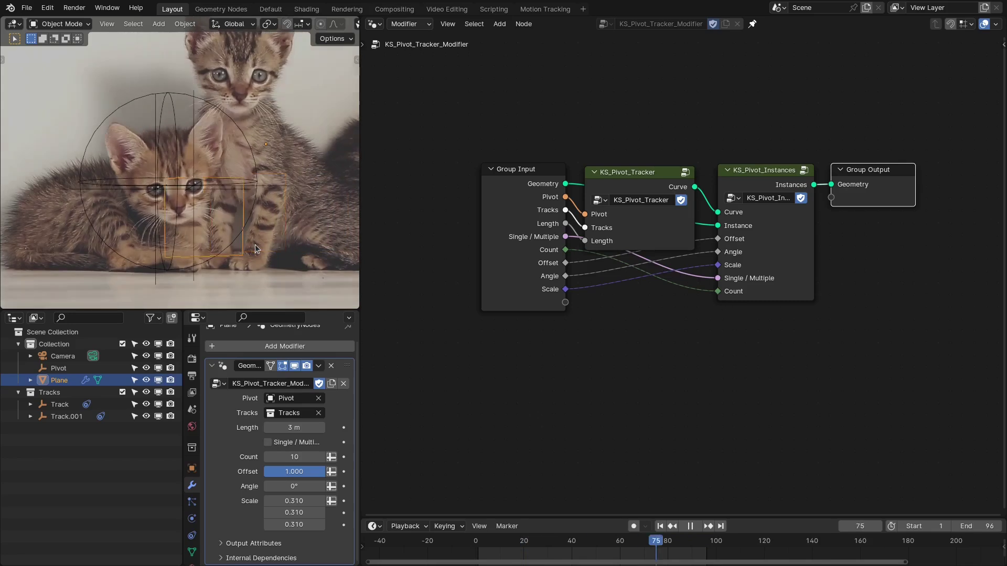
pyautogui.press('space')
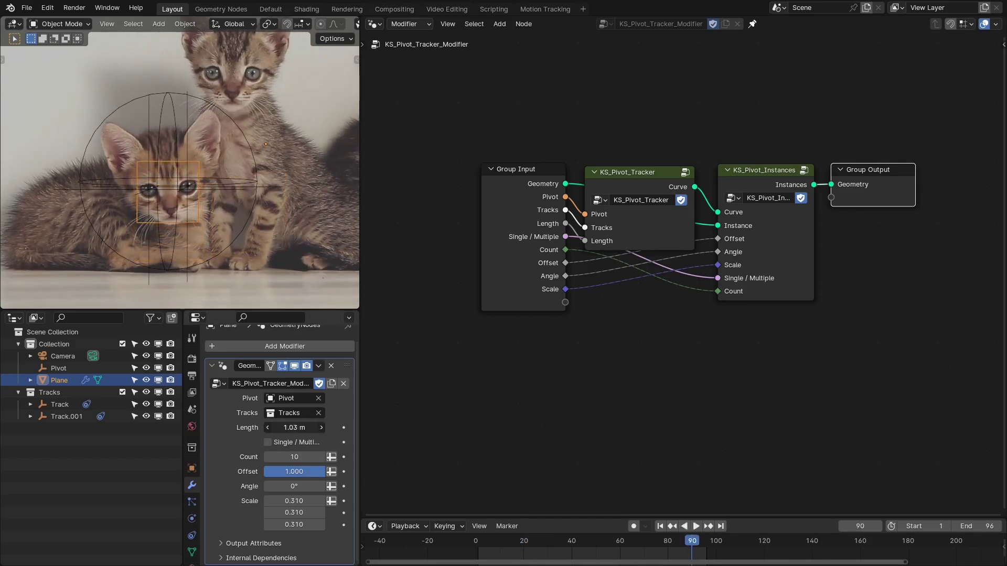
pyautogui.press('space')
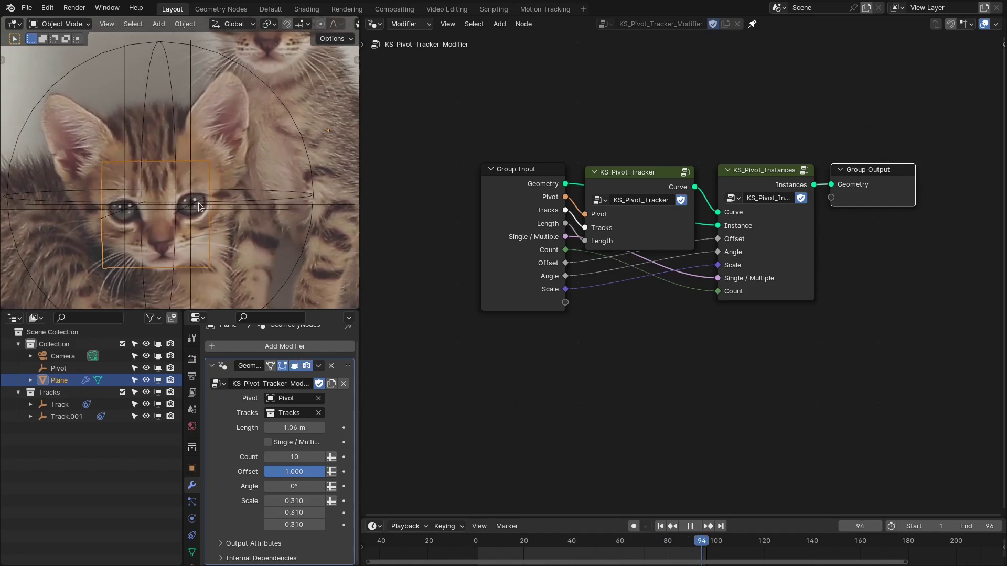
pyautogui.press('space')
# Set the Pivot's Y location to 0.47568 m while viewing the scene from above, and return to the camera view
pyautogui.moveTo(252, 167); pyautogui.dragTo(168, 193, button='middle')
pyautogui.click(175, 151)
pyautogui.moveTo(175, 151); pyautogui.dragTo(197, 217, button='middle')
pyautogui.click(260, 221)
pyautogui.click(201, 210)
pyautogui.click(207, 230)
pyautogui.click(196, 196)
pyautogui.press('KP_7')
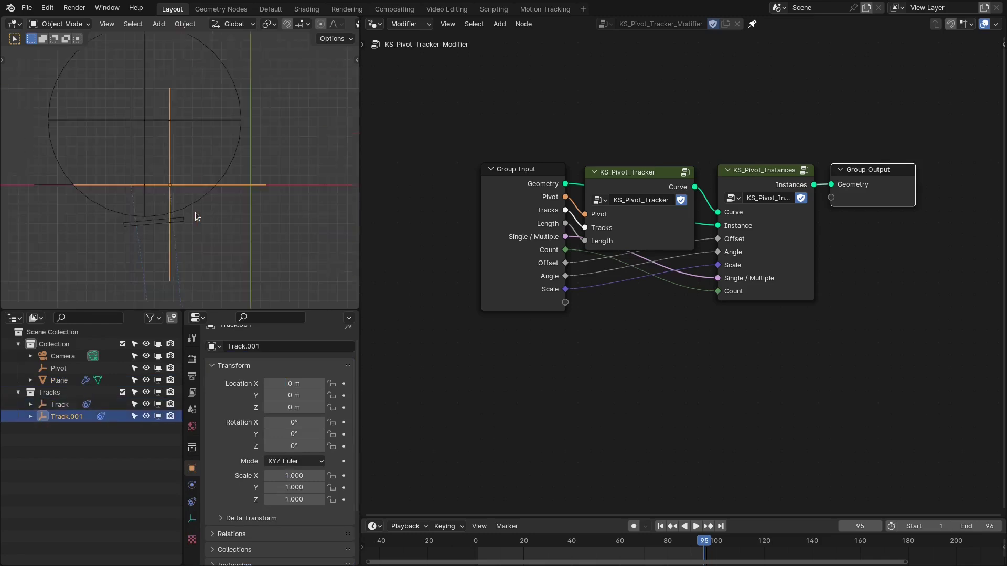
pyautogui.keyDown('shift'); pyautogui.moveTo(139, 183); pyautogui.dragTo(171, 194, button='middle'); pyautogui.keyUp('shift')
pyautogui.click(181, 121)
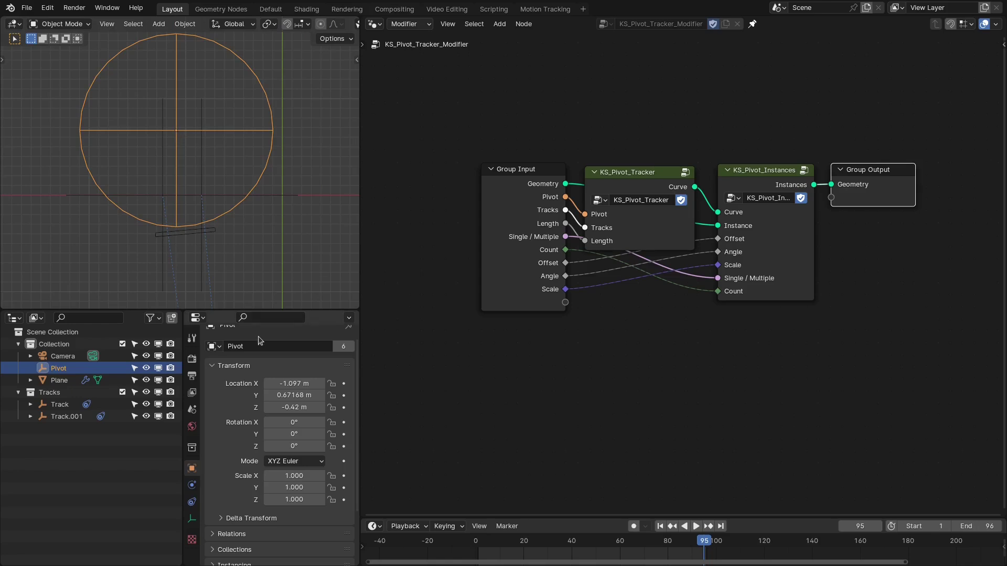
pyautogui.moveTo(293, 395); pyautogui.dragTo(247, 395)
pyautogui.press('KP_0')
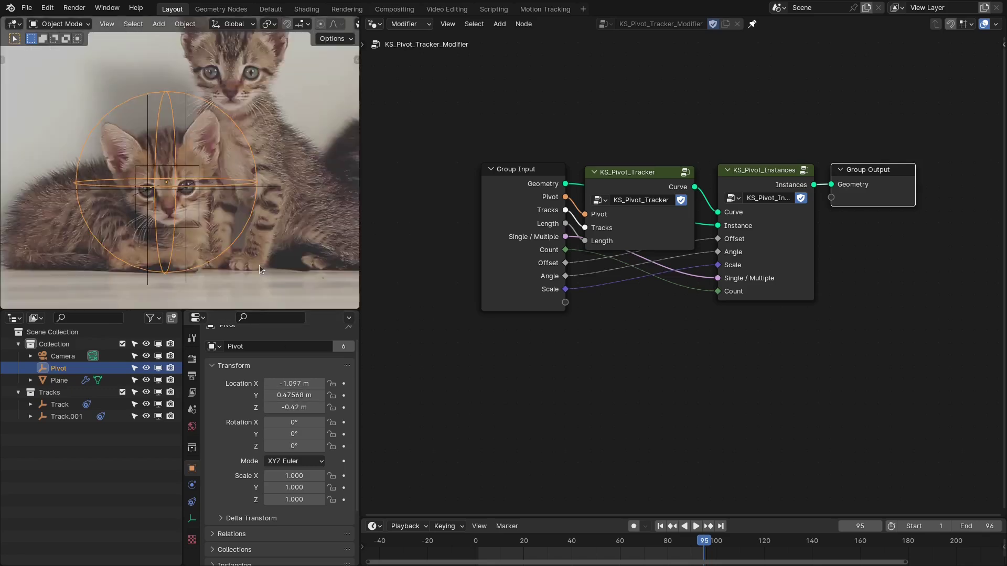
# Play the animation through the camera up to frame 72 to check how the plane tracks with the adjusted Pivot
pyautogui.press('space')
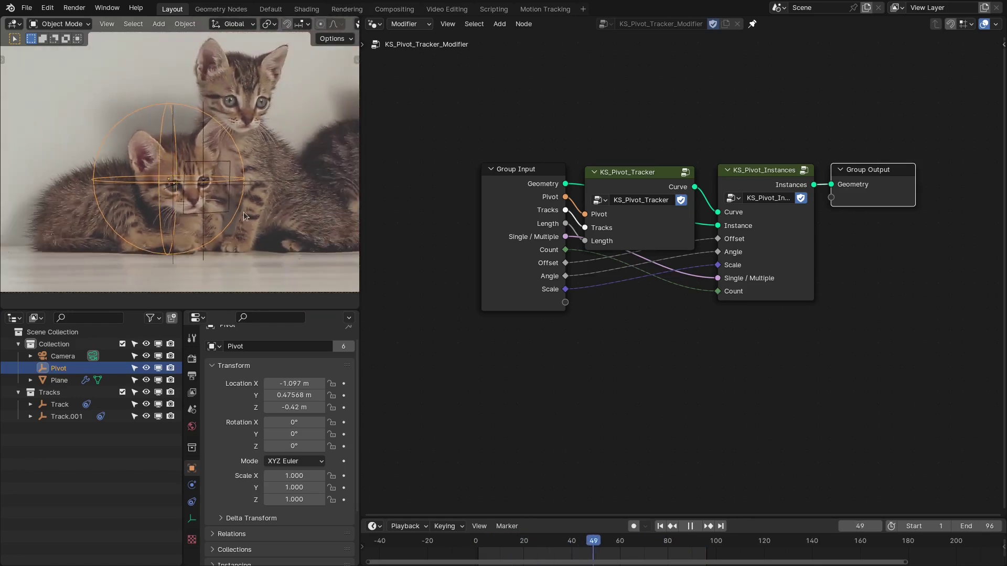
pyautogui.press('space')
pyautogui.moveTo(468, 168); pyautogui.dragTo(477, 200, button='middle')
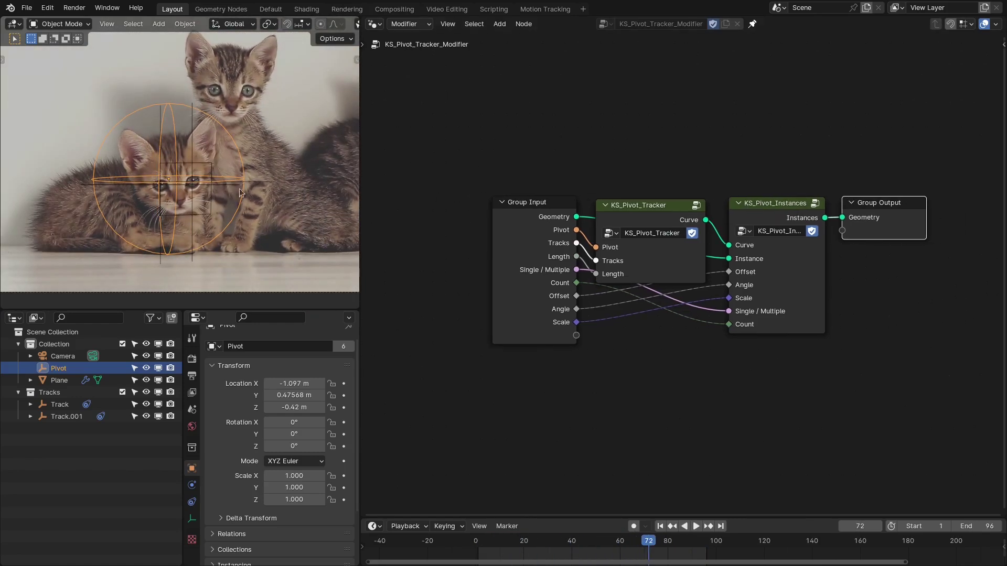
pyautogui.scroll(-2, 183, 204)
pyautogui.scroll(1, 166, 180)
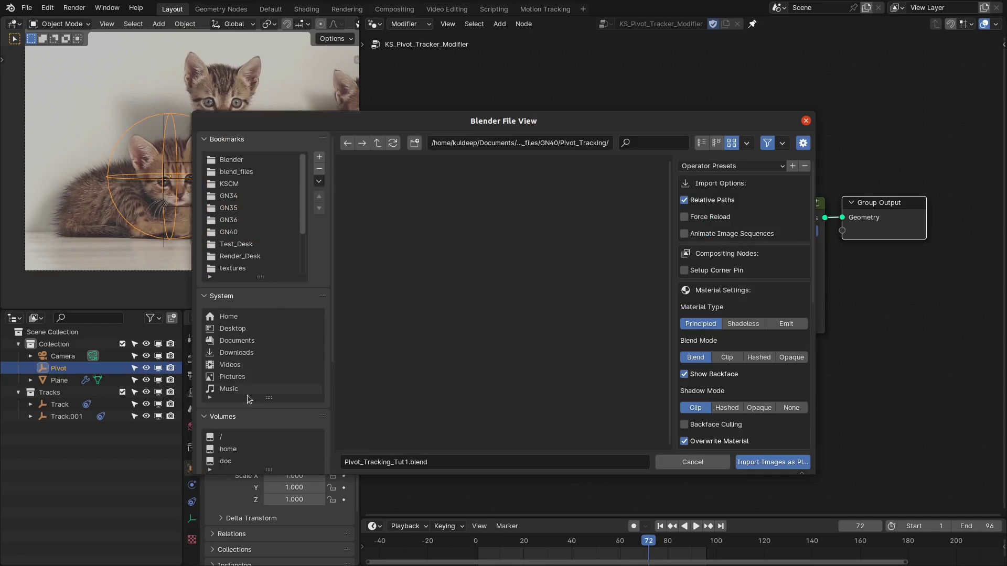
# Import the Air_Hud_Navigation_Gadget video as an image plane from a folder inside video_for_edit
pyautogui.scroll(-5, 267, 267)
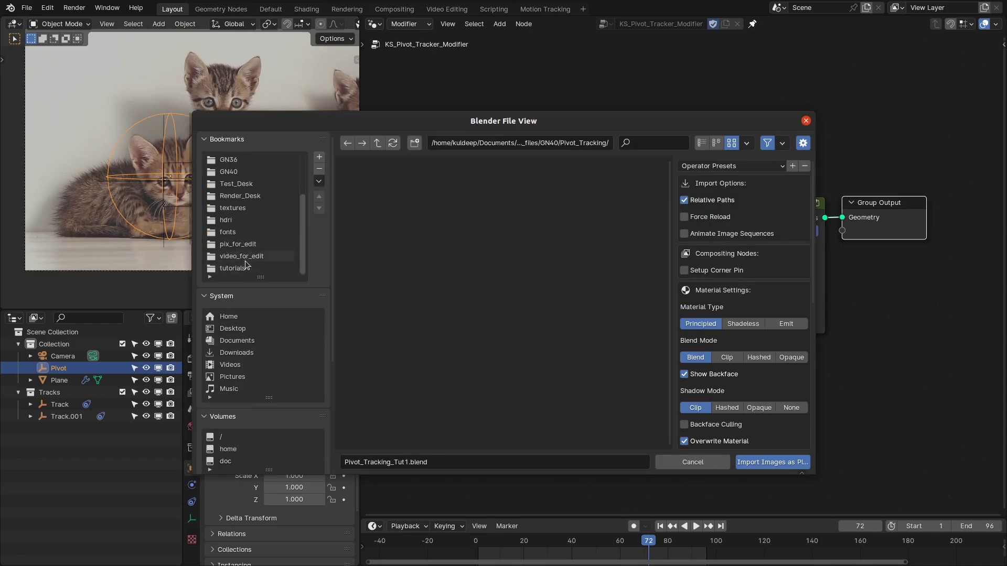
pyautogui.click(245, 260)
pyautogui.doubleClick(379, 267)
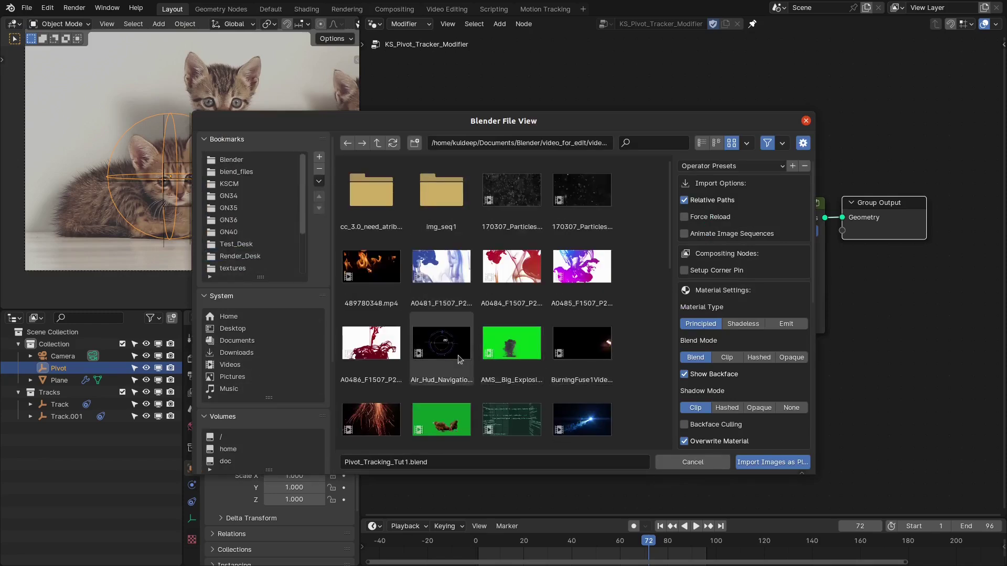
pyautogui.click(457, 359)
pyautogui.press('Escape')
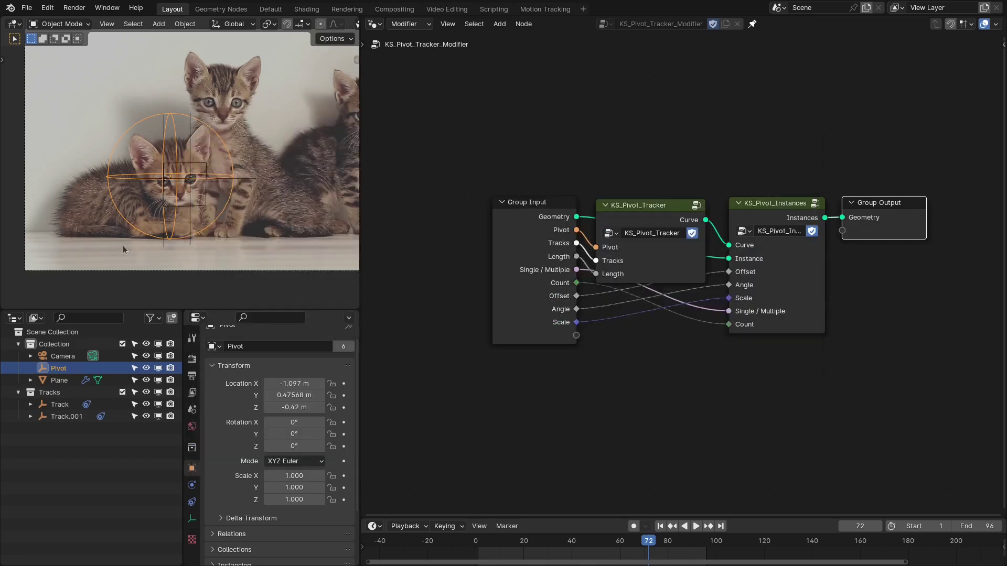
# Clear the rotation and location of the Air_Hud_Navigation_Gadget plane and return to the camera view
pyautogui.moveTo(225, 175)
pyautogui.mouseDown(button='middle')
pyautogui.moveTo(148, 162)
pyautogui.moveTo(171, 189)
pyautogui.moveTo(264, 133)
pyautogui.moveTo(165, 184)
pyautogui.moveTo(231, 184)
pyautogui.mouseUp(button='middle')
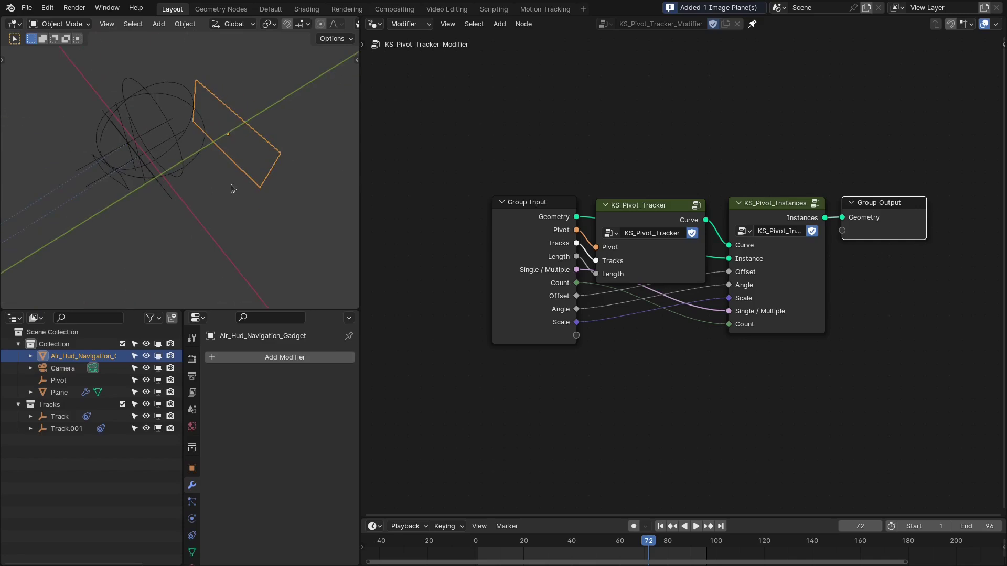
pyautogui.click(192, 468)
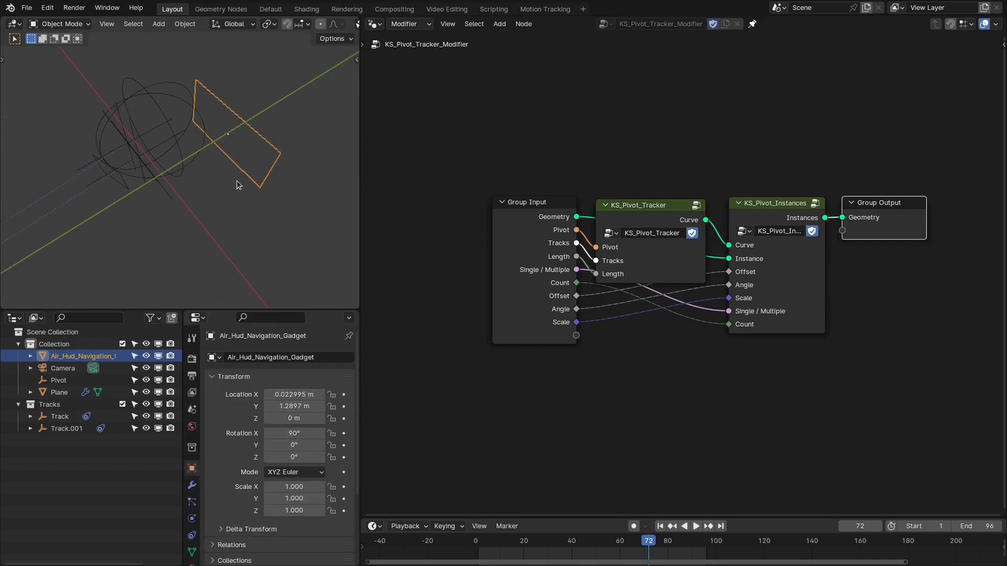
pyautogui.hotkey('alt', 'r')
pyautogui.hotkey('alt', 'g')
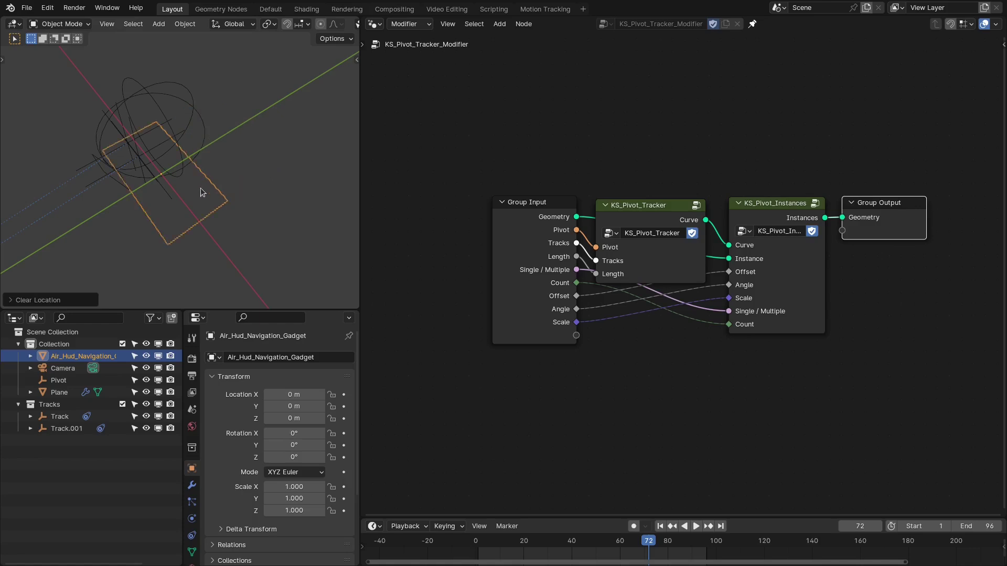
pyautogui.press('KP_0')
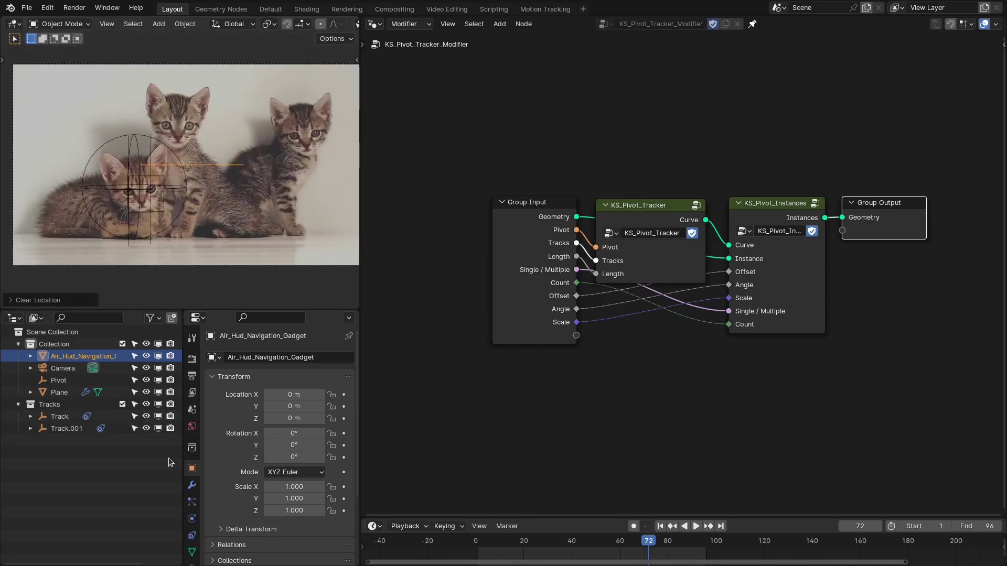
# Add a Geometry Nodes modifier to the Air_Hud_Navigation_Gadget plane and assign the KS_Pivot_Tracker_Modifier node group
pyautogui.click(191, 485)
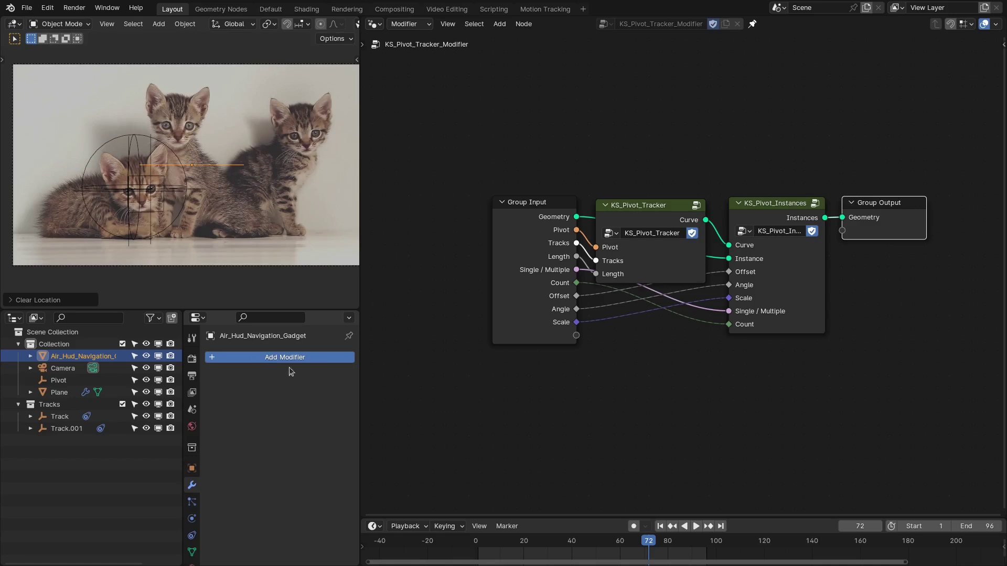
pyautogui.hotkey('shift', 'a')
pyautogui.click(215, 353)
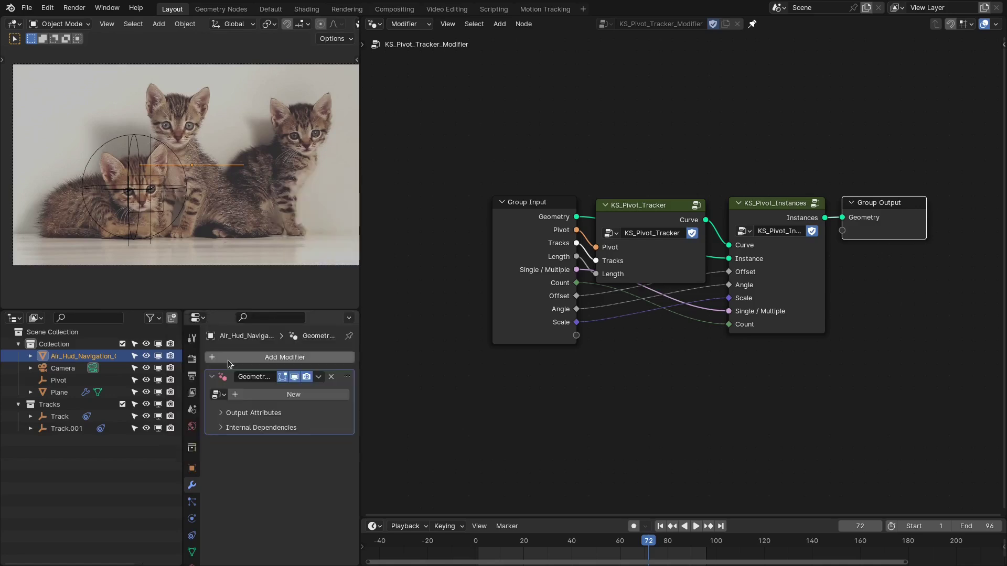
pyautogui.click(219, 394)
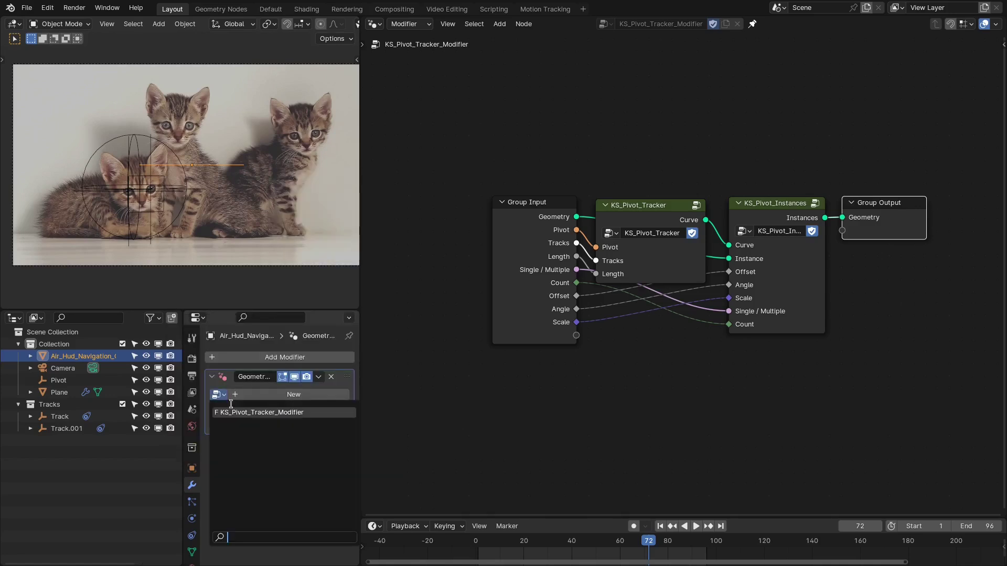
pyautogui.click(285, 413)
pyautogui.scroll(2, 209, 242)
pyautogui.scroll(2, 193, 190)
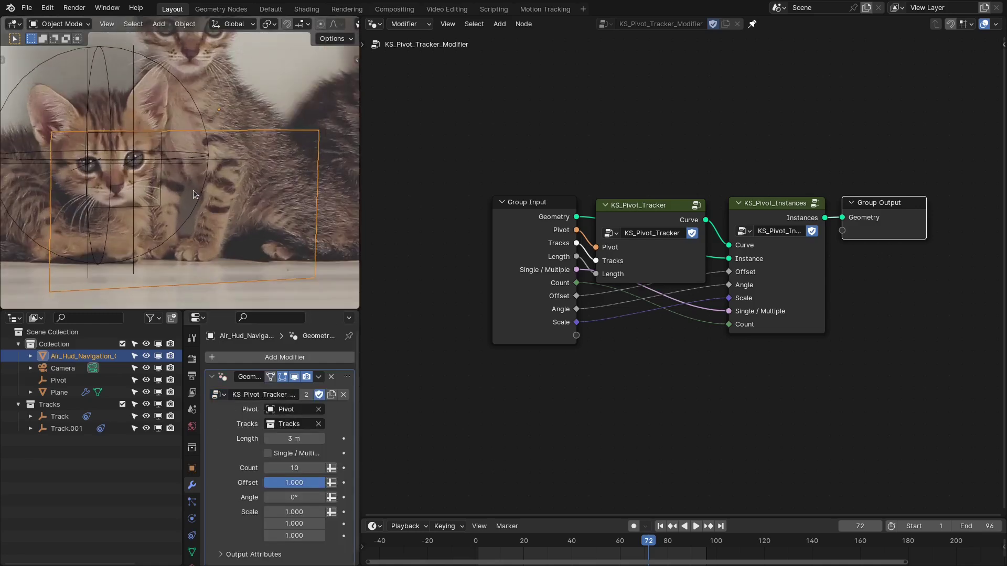
# Inspect the Air_Hud_Navigation_Gadget plane from several angles and play the animation through the camera to check its tracking
pyautogui.keyDown('shift'); pyautogui.moveTo(196, 191); pyautogui.dragTo(201, 174, button='middle'); pyautogui.keyUp('shift')
pyautogui.moveTo(103, 160); pyautogui.dragTo(199, 178, button='middle')
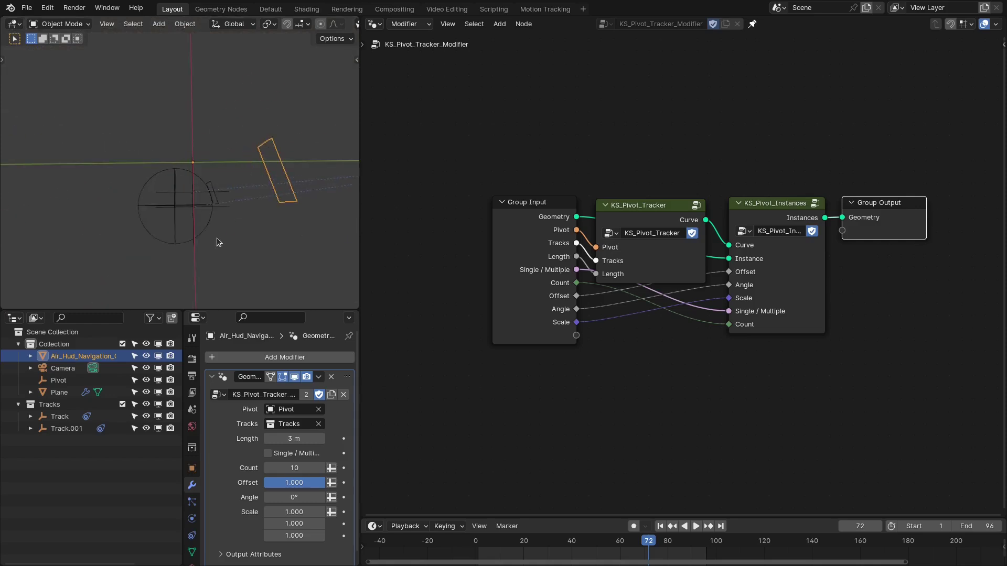
pyautogui.press('space')
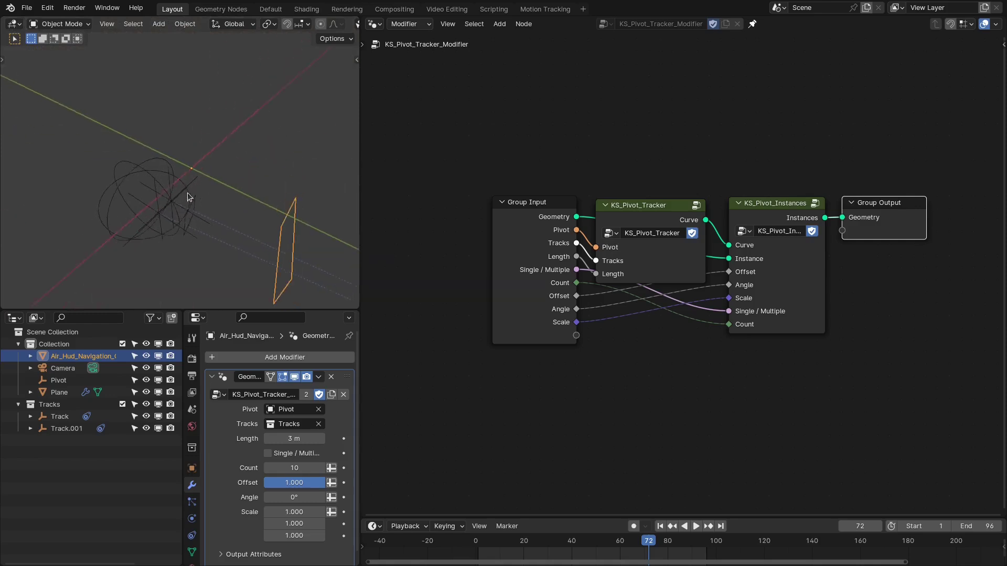
pyautogui.press('KP_0')
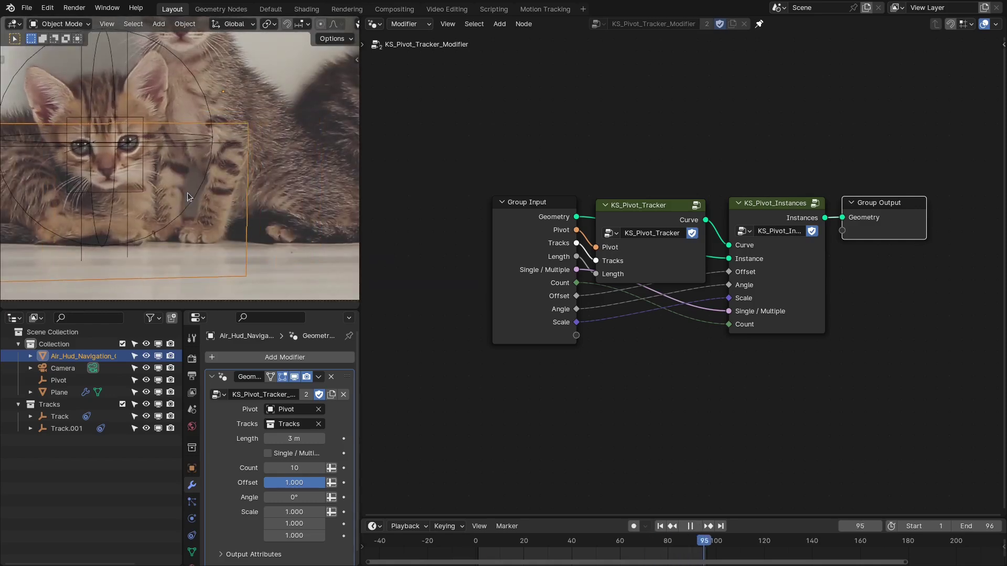
pyautogui.press('space')
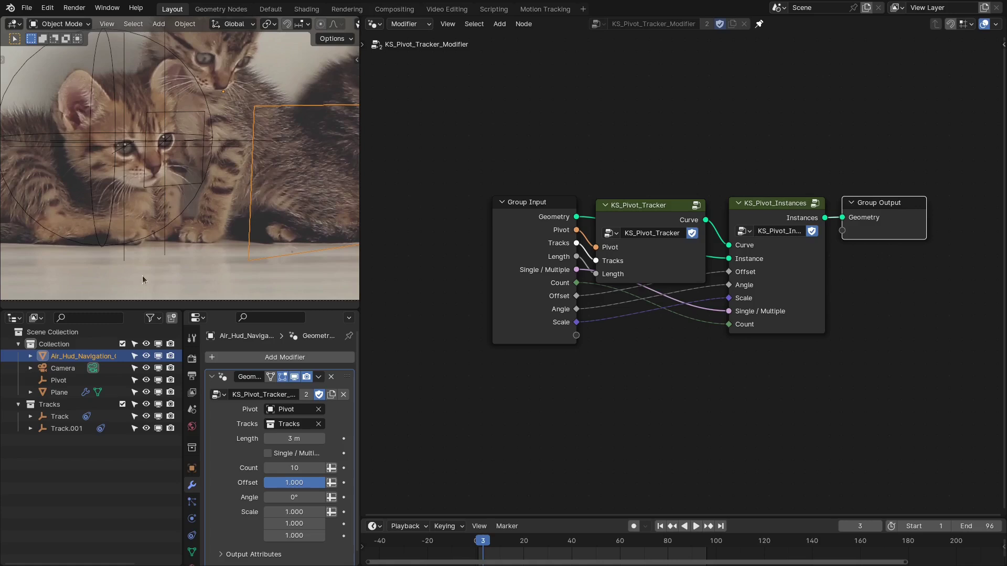
# Hide the Plane object in the viewport and show the HUD plane in Material Preview in the Shading workspace
pyautogui.click(146, 392)
pyautogui.scroll(-3, 187, 156)
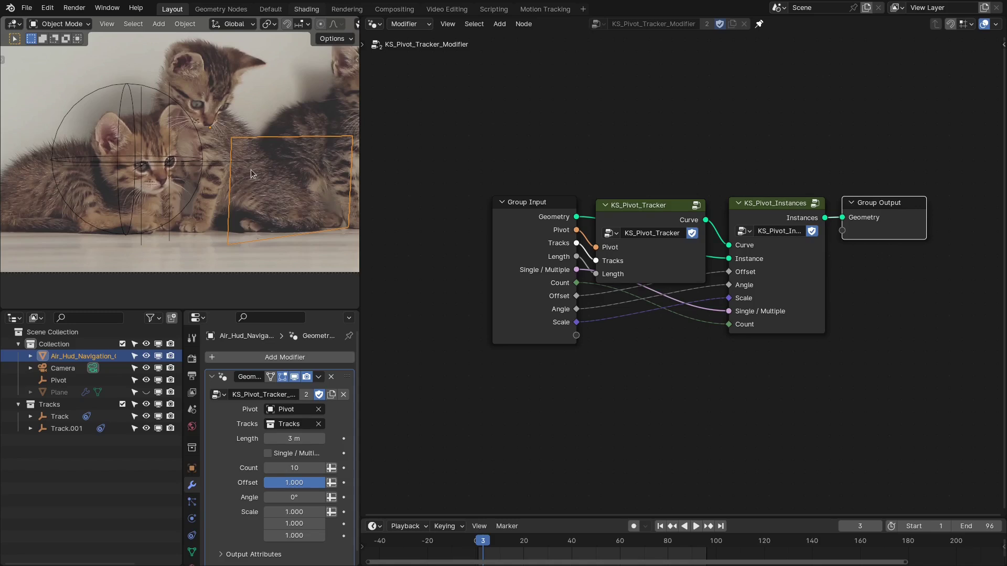
pyautogui.hotkey('ctrl', 'pagedown')
pyautogui.hotkey('ctrl', 'pagedown')
pyautogui.hotkey('ctrl', 'pagedown')
pyautogui.press('z')
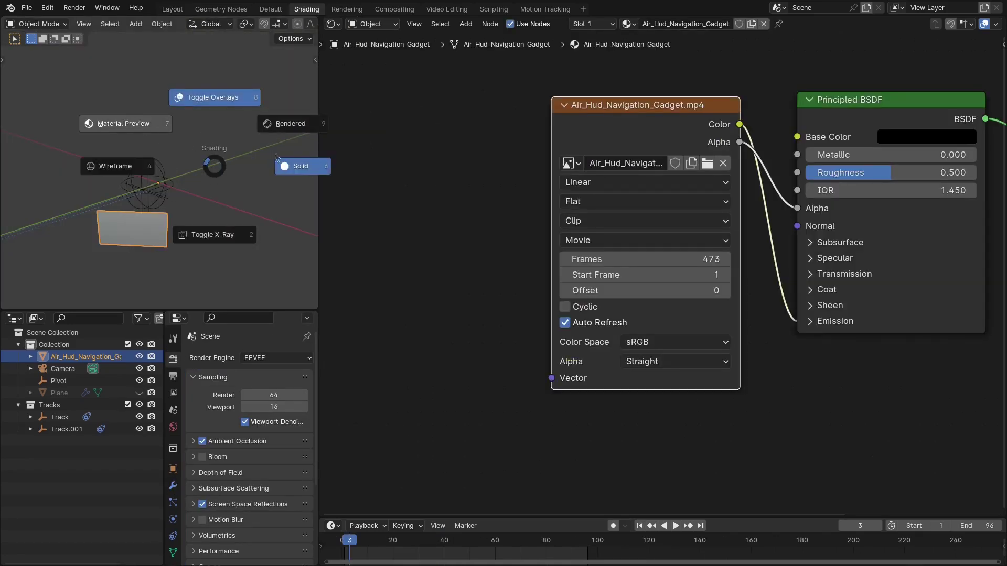
pyautogui.press('7')
# Insert a Color Ramp node between the video texture's Color output and the Principled BSDF's Alpha input
pyautogui.moveTo(579, 136); pyautogui.dragTo(607, 146, button='middle')
pyautogui.moveTo(641, 132); pyautogui.dragTo(389, 136)
pyautogui.moveTo(517, 135); pyautogui.dragTo(502, 258)
pyautogui.write('ramp')
pyautogui.press('Return')
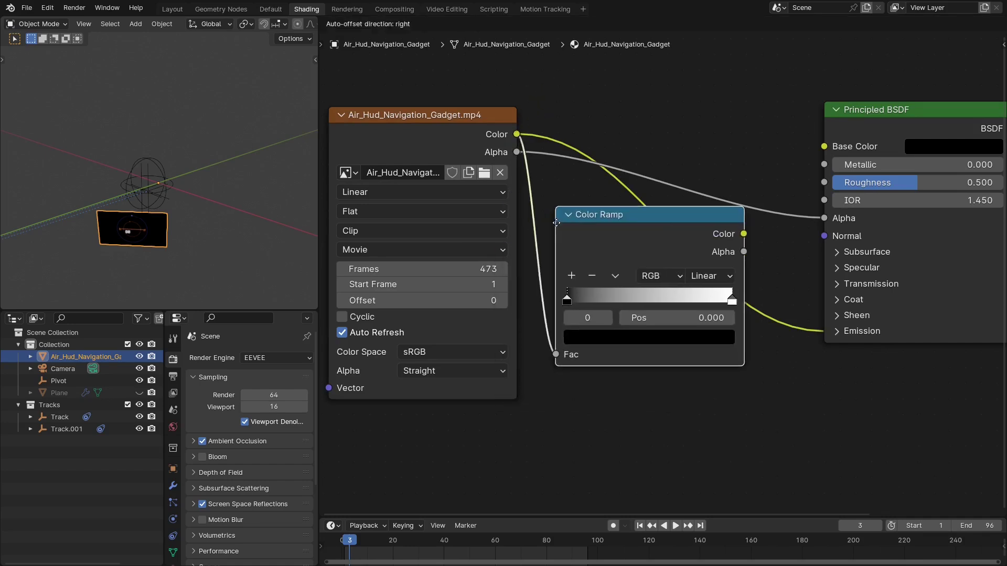
pyautogui.click(638, 223)
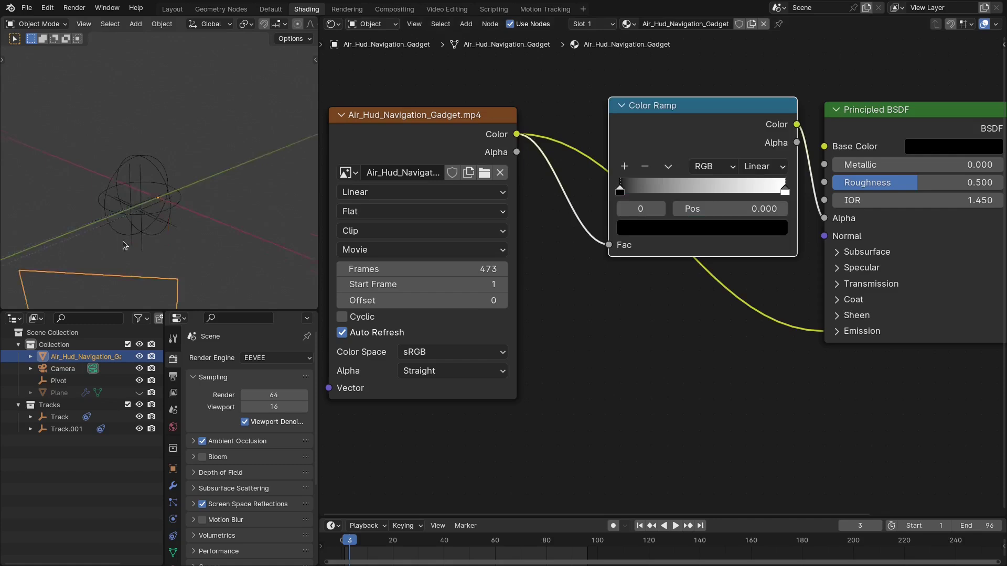
# Move the Color Ramp's white stop to position 0.092 to strengthen the HUD graphics' alpha
pyautogui.scroll(2, 123, 245)
pyautogui.moveTo(123, 245); pyautogui.dragTo(178, 162, button='middle')
pyautogui.moveTo(782, 190); pyautogui.dragTo(646, 192)
# Set the Principled BSDF's Emission Strength to 7 and enable Bloom in the EEVEE render settings
pyautogui.click(850, 331)
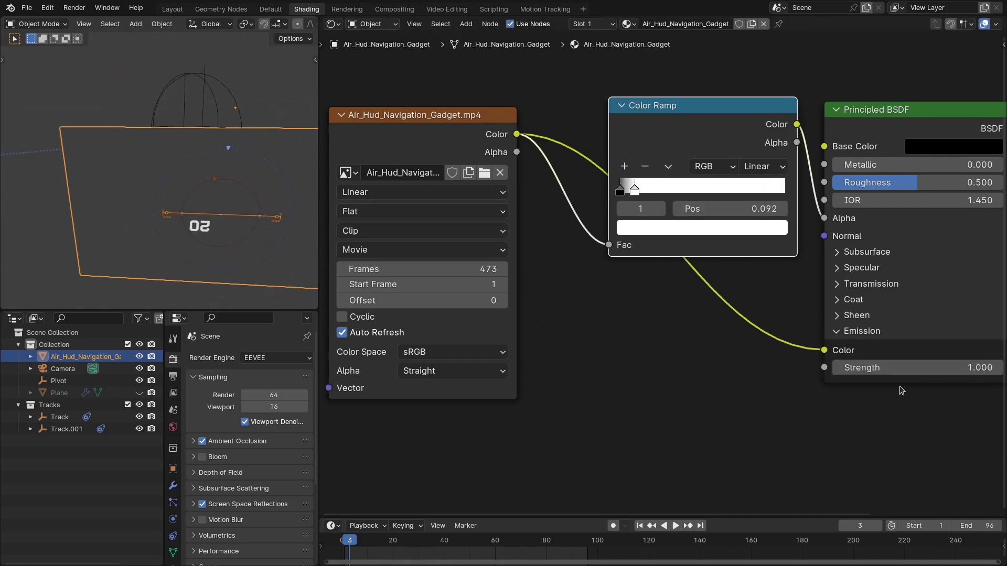
pyautogui.click(921, 373)
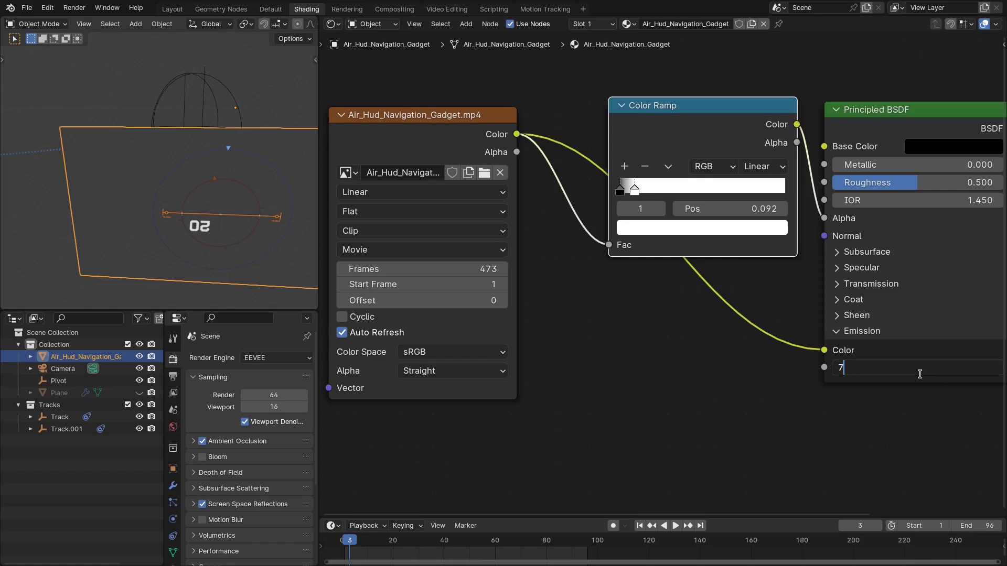
pyautogui.press('Return')
pyautogui.click(203, 457)
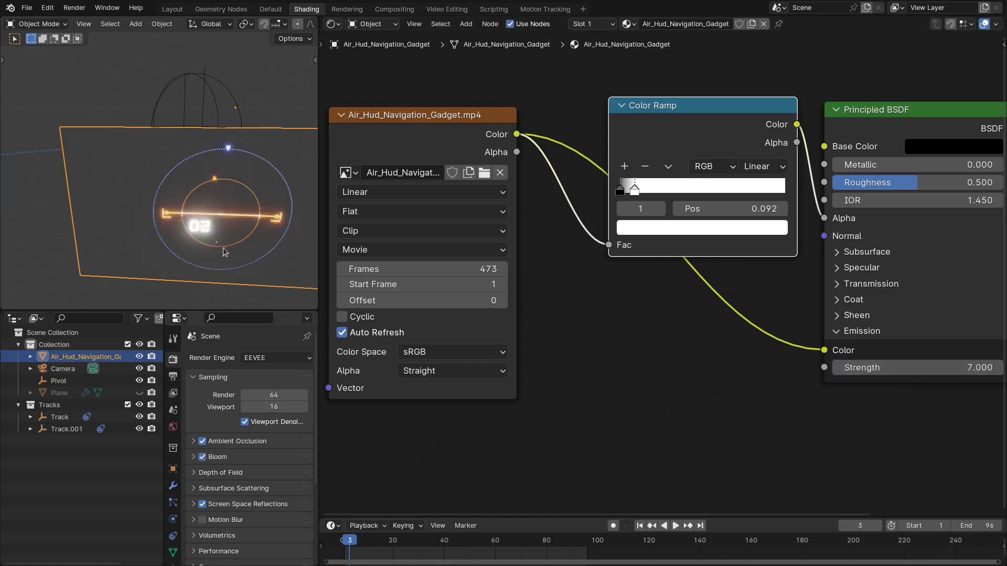
pyautogui.moveTo(173, 246); pyautogui.dragTo(205, 237, button='middle')
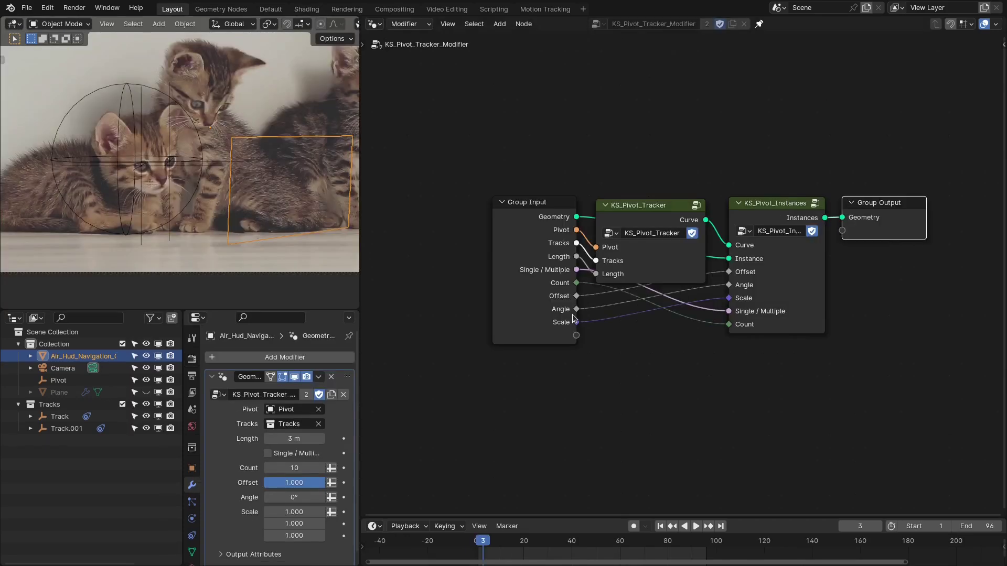
# Show the HUD material in the Layout workspace's camera view and play the animation up to frame 85
pyautogui.press('z')
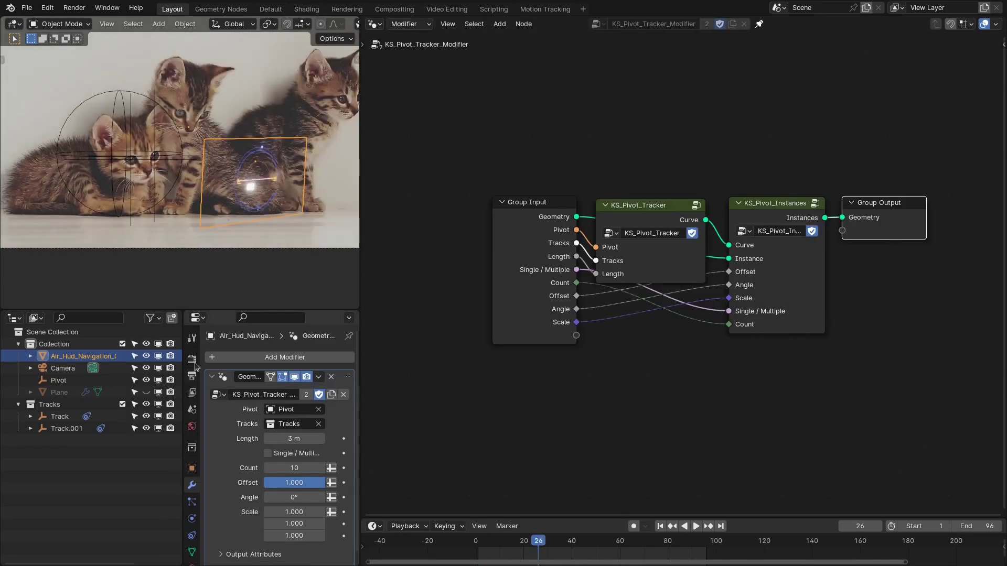
pyautogui.click(192, 358)
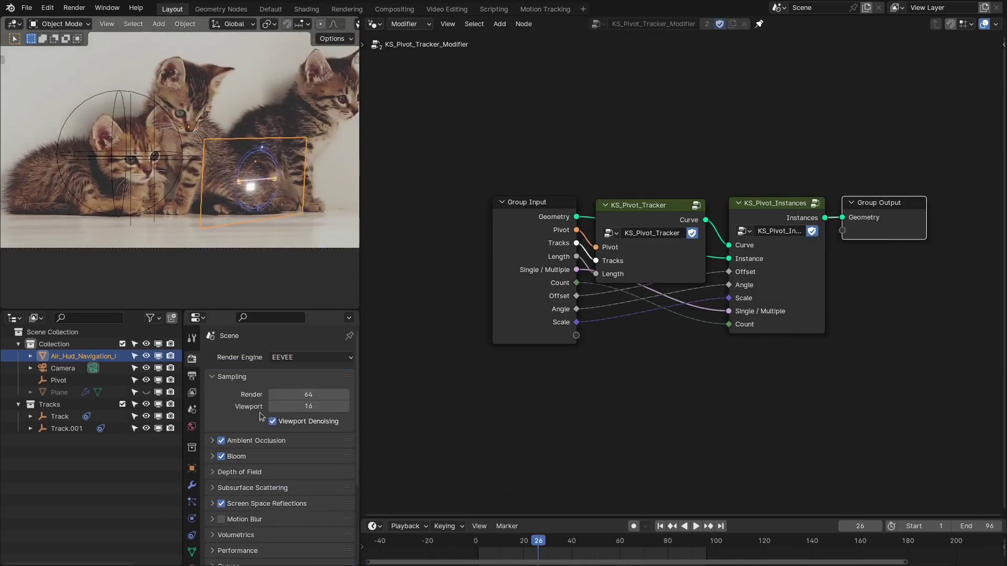
pyautogui.click(191, 486)
pyautogui.press('space')
pyautogui.scroll(1, 186, 222)
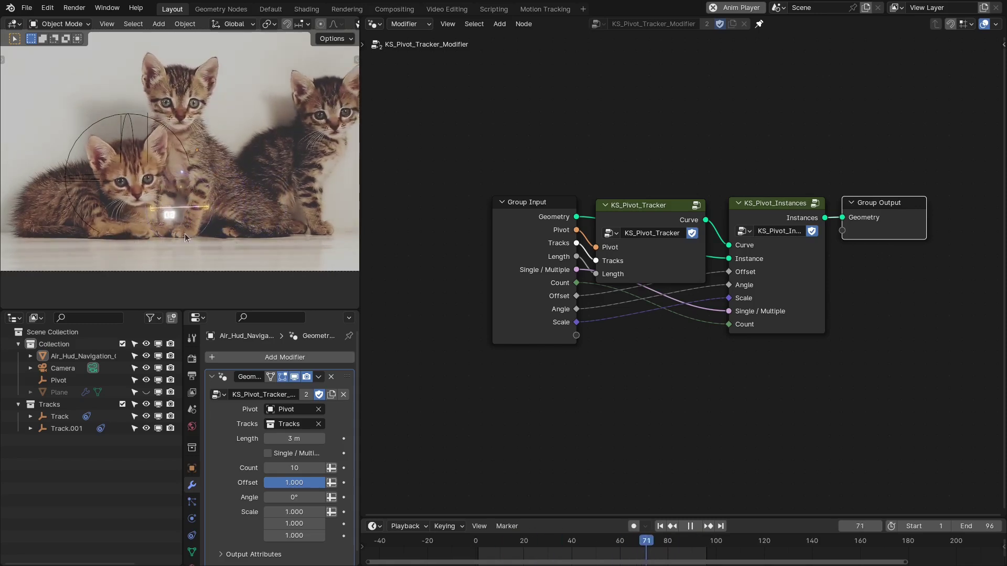
pyautogui.press('space')
pyautogui.scroll(1, 183, 230)
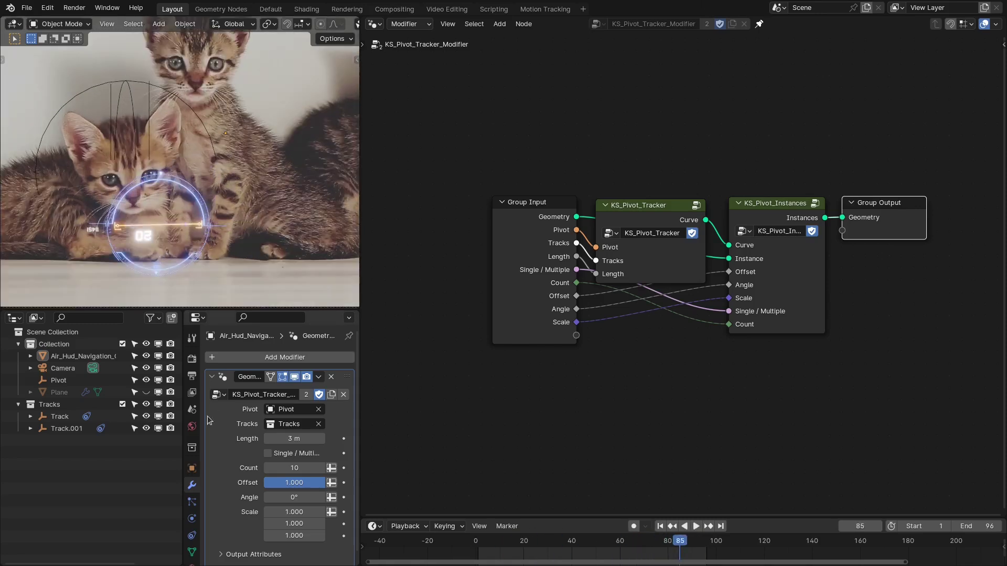
# Move the Pivot empty to X -1.066 m and Z -0.474 m and replay the animation from the beginning
pyautogui.click(58, 380)
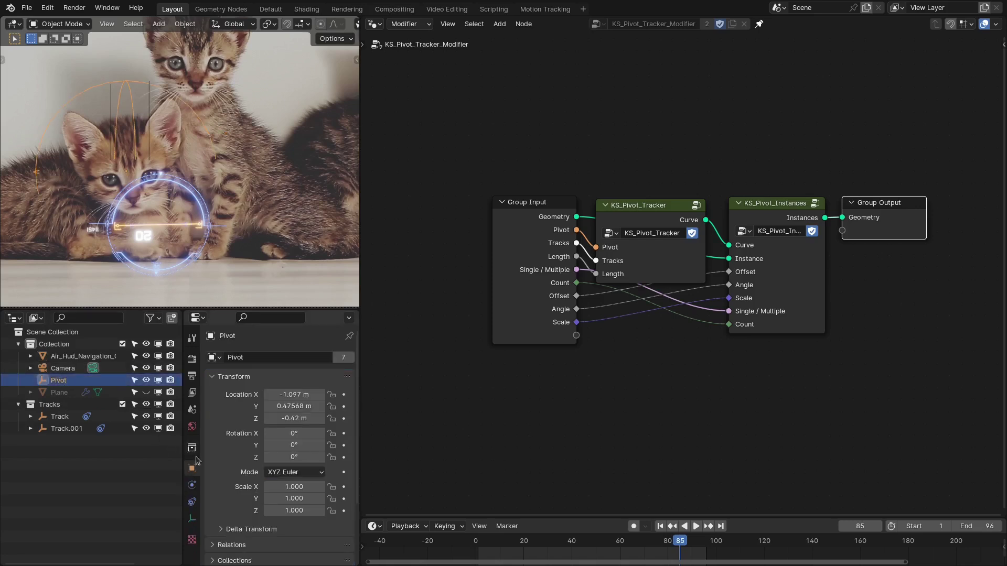
pyautogui.moveTo(293, 394)
pyautogui.mouseDown()
pyautogui.moveTo(303, 394)
pyautogui.moveTo(275, 418)
pyautogui.moveTo(301, 394)
pyautogui.mouseUp()
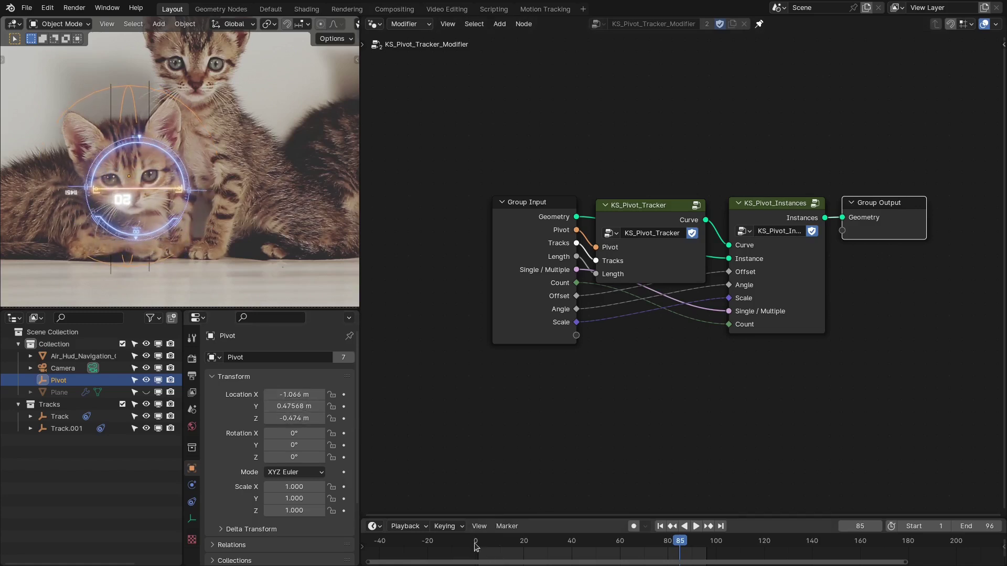
pyautogui.moveTo(477, 547); pyautogui.dragTo(482, 547)
pyautogui.press('space')
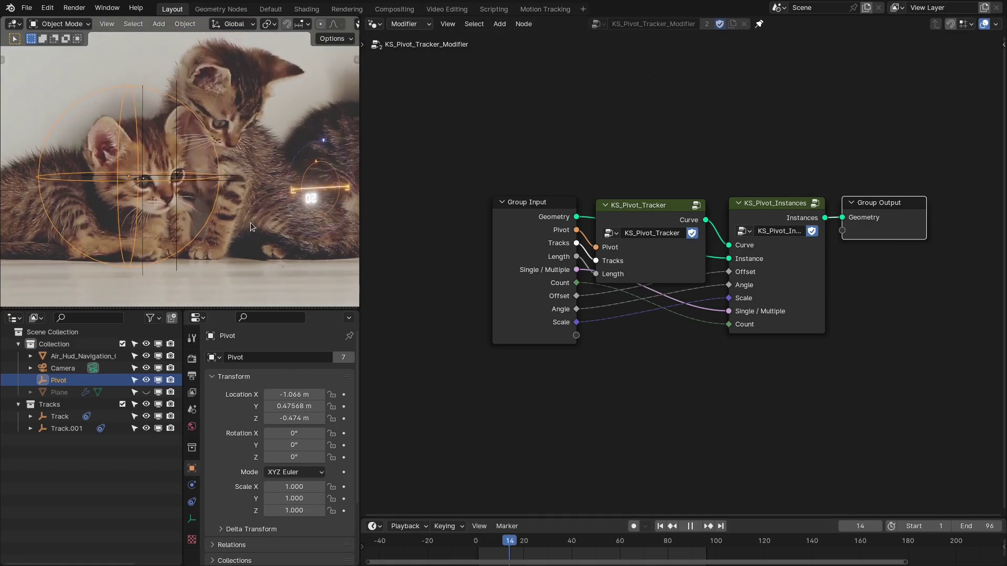
# Stop playback and enable Single / Multiple with a Count of 5 in the Air_Hud_Navigation_Gadget plane's modifier
pyautogui.click(79, 356)
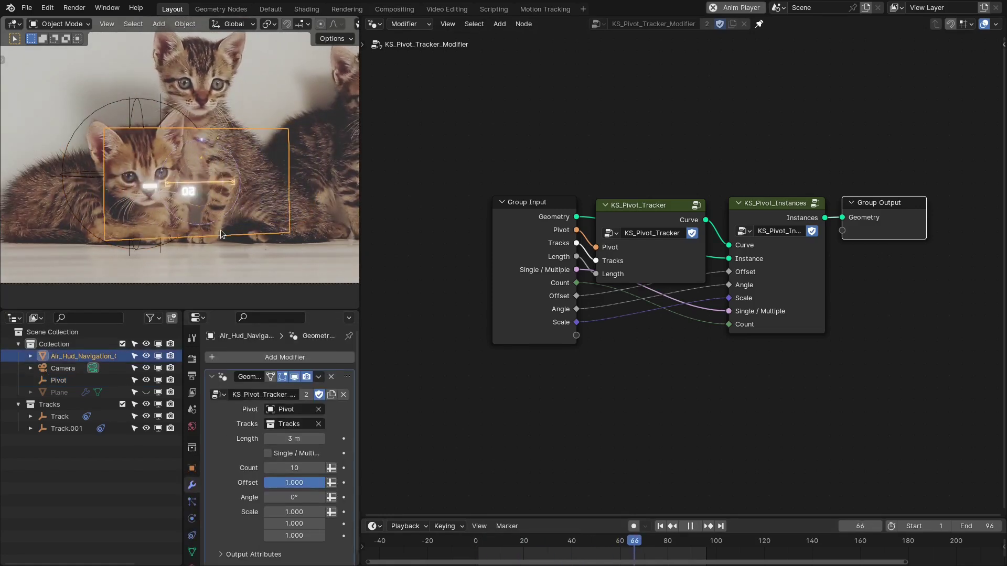
pyautogui.press('space')
pyautogui.press('Escape')
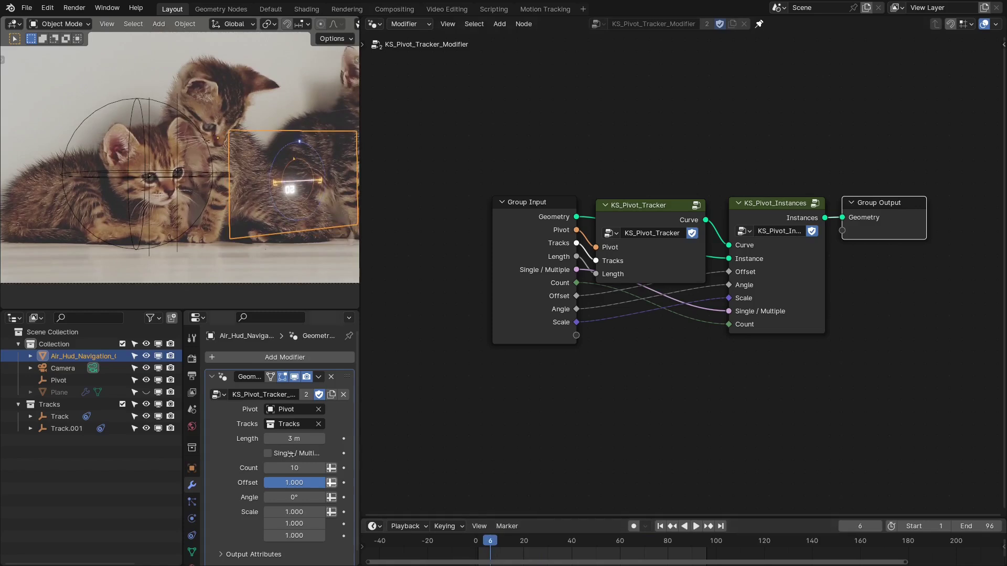
pyautogui.click(288, 454)
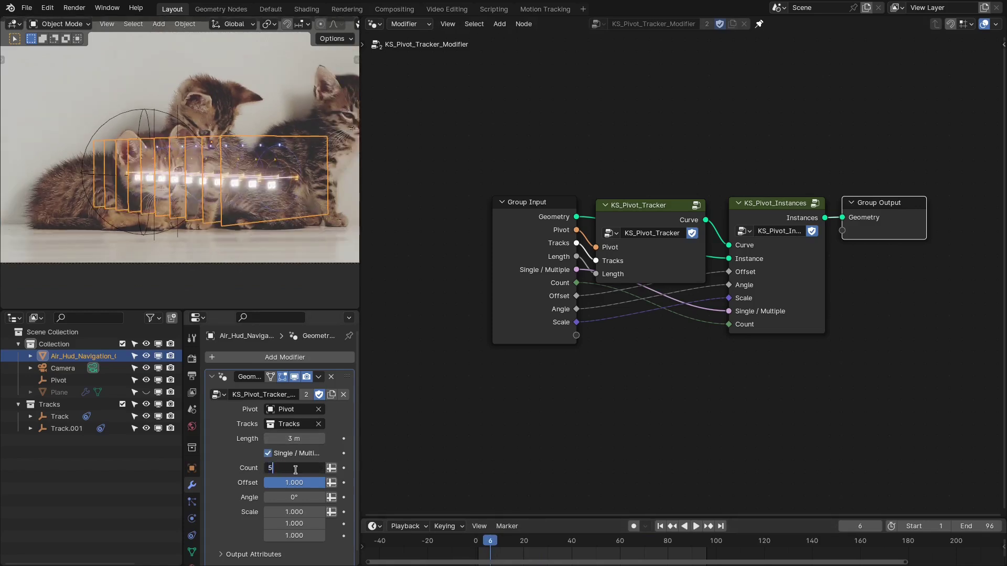
pyautogui.press('Return')
pyautogui.scroll(2, 248, 214)
pyautogui.scroll(-1, 248, 214)
# Deselect everything and play the animation to check how the multiple HUD instances follow the tracked head
pyautogui.hotkey('alt', 'a')
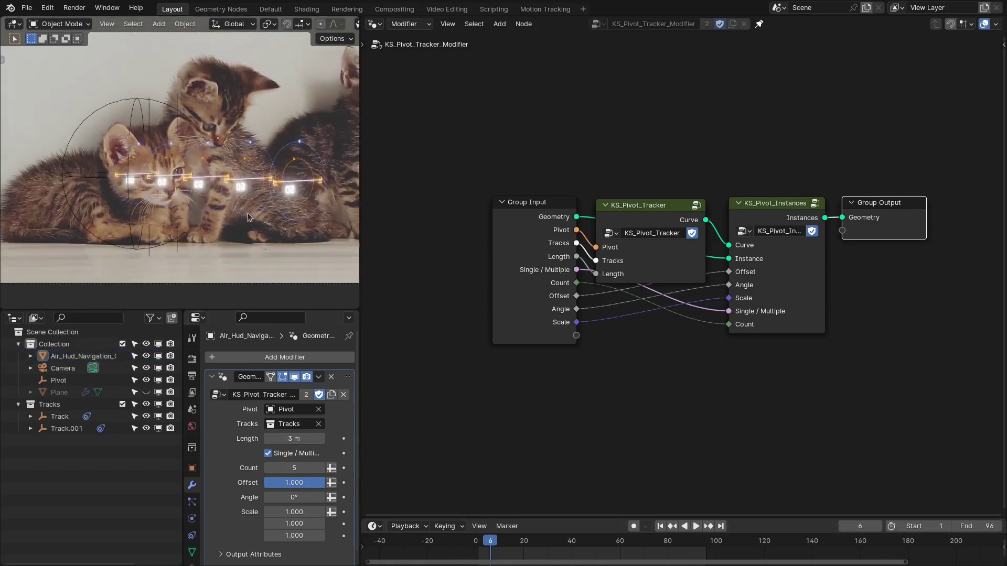
pyautogui.press('space')
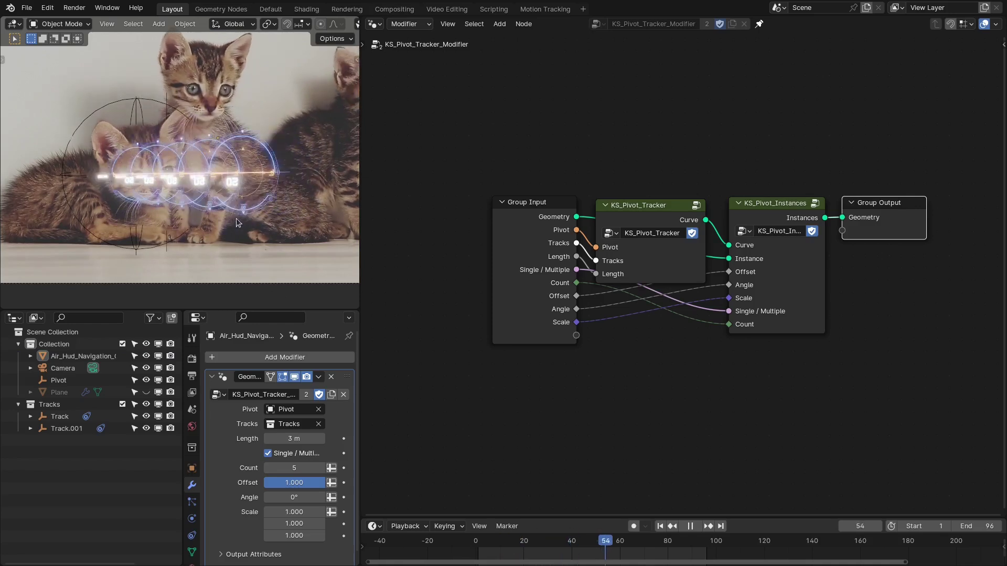
pyautogui.press('Escape')
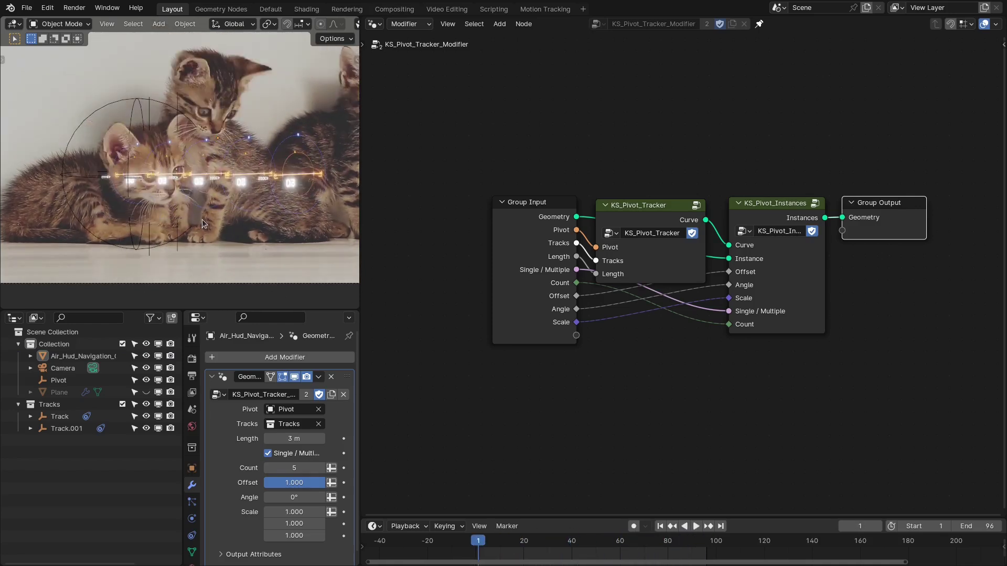
# Expose the Trim Curve's Start value as an input of KS_Pivot_Instances and of the KS_Pivot_Tracker_Modifier group
pyautogui.click(759, 215)
pyautogui.press('Tab')
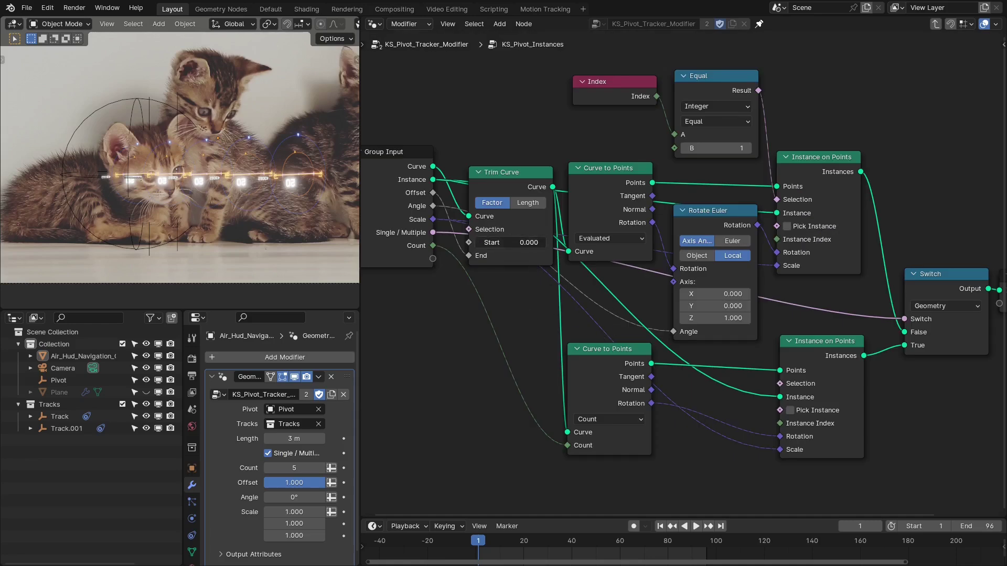
pyautogui.moveTo(476, 243); pyautogui.dragTo(432, 259)
pyautogui.press('Tab')
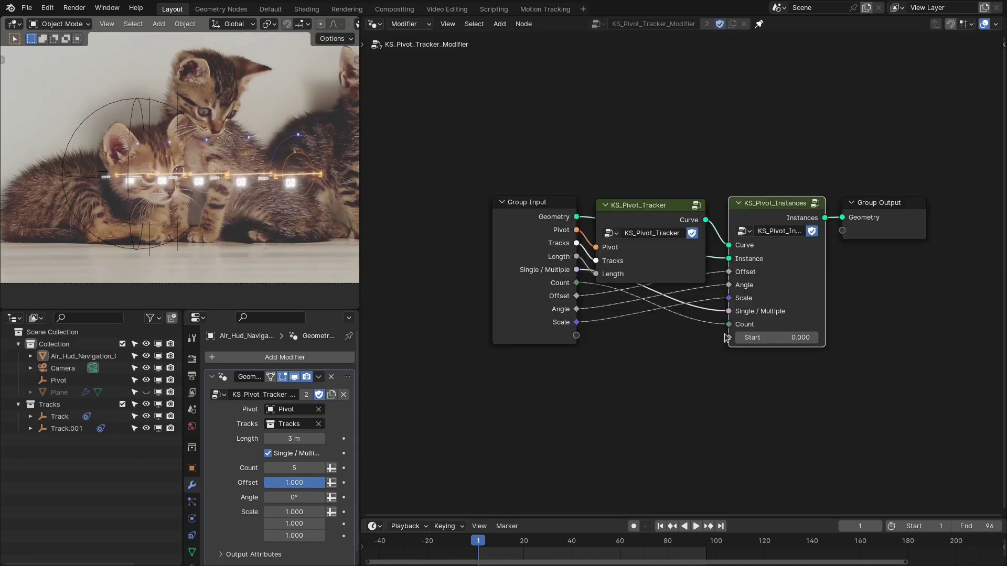
pyautogui.moveTo(726, 337); pyautogui.dragTo(575, 335)
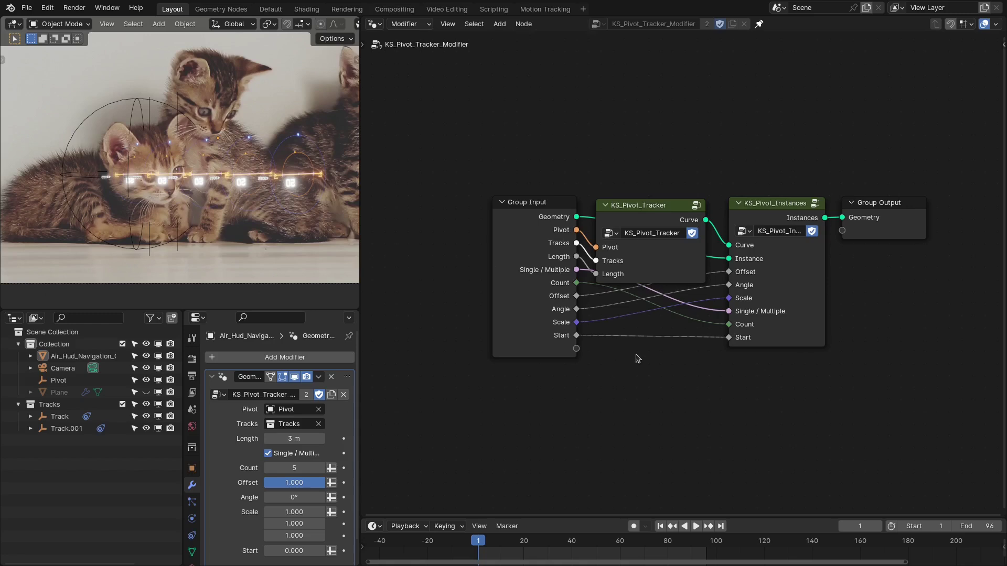
# Move the Start input above Offset in the KS_Pivot_Tracker_Modifier interface and rename Offset to End
pyautogui.press('n')
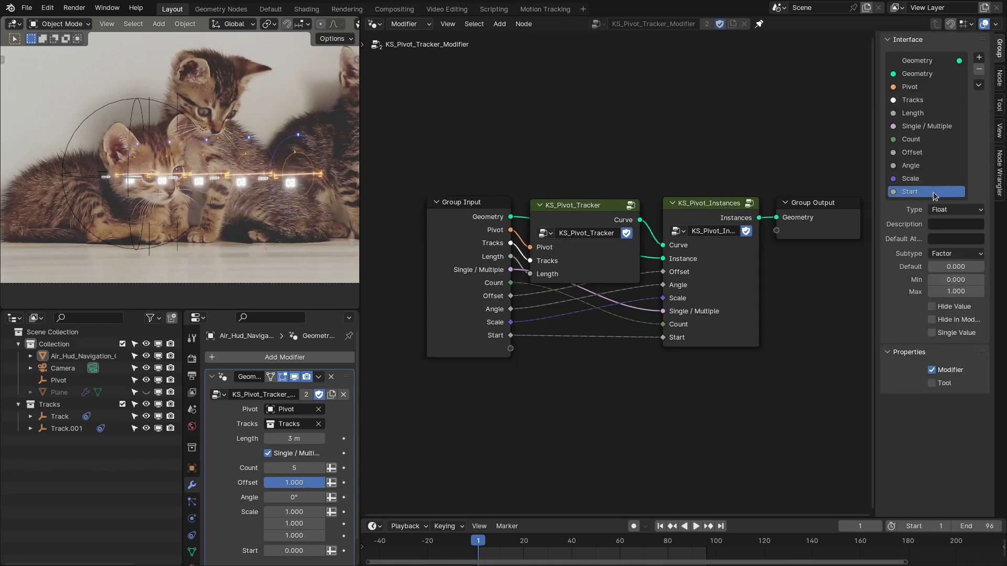
pyautogui.moveTo(910, 155); pyautogui.dragTo(910, 146)
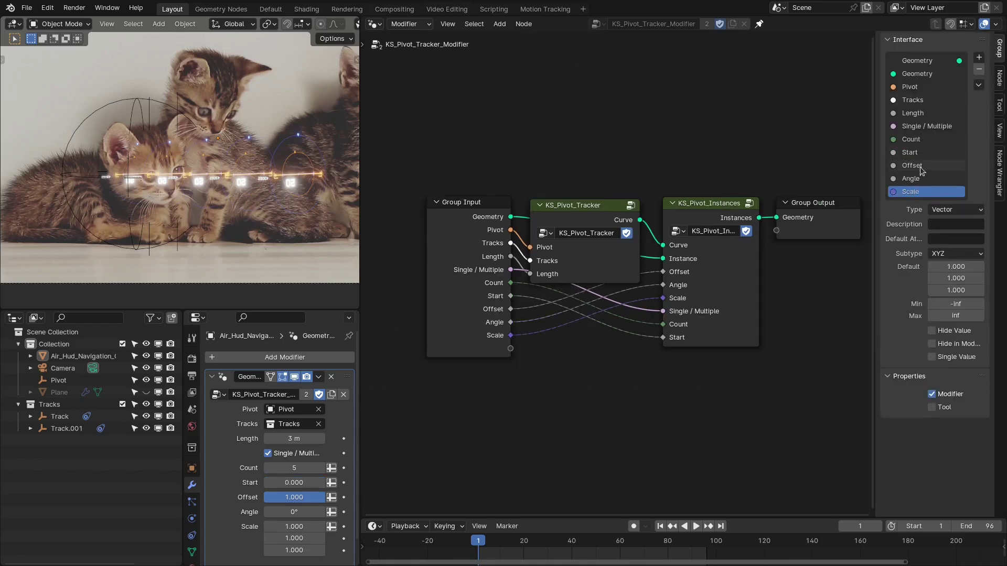
pyautogui.doubleClick(920, 166)
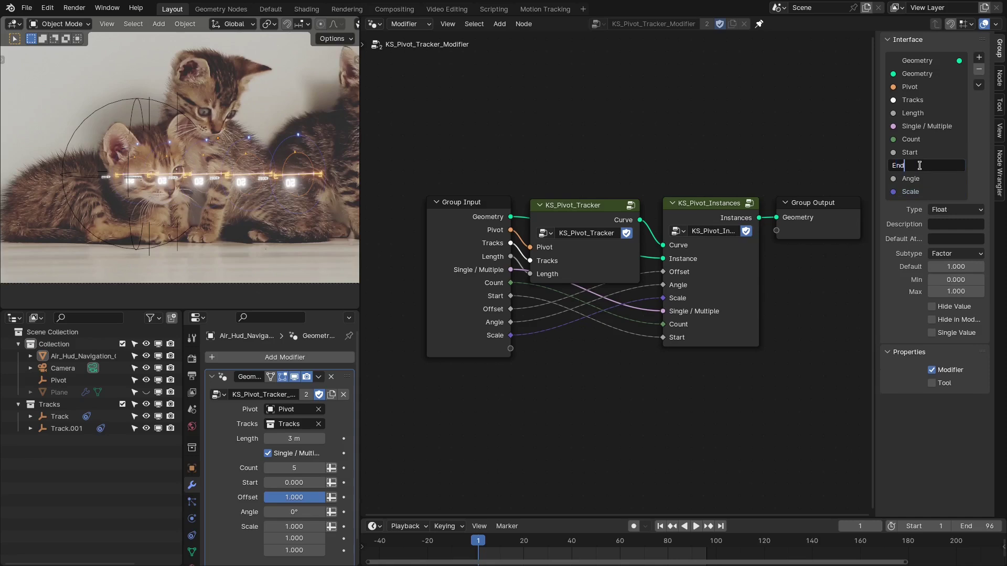
# Inside the KS_Pivot_Instances group, rename the Offset input to End and move Start directly above it
pyautogui.click(699, 300)
pyautogui.press('Tab')
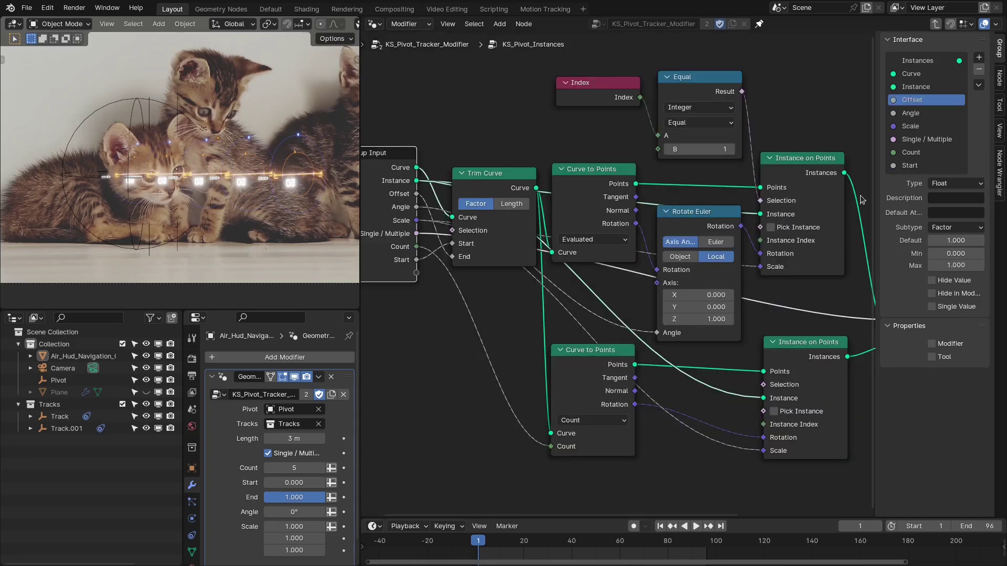
pyautogui.doubleClick(915, 102)
pyautogui.write('End')
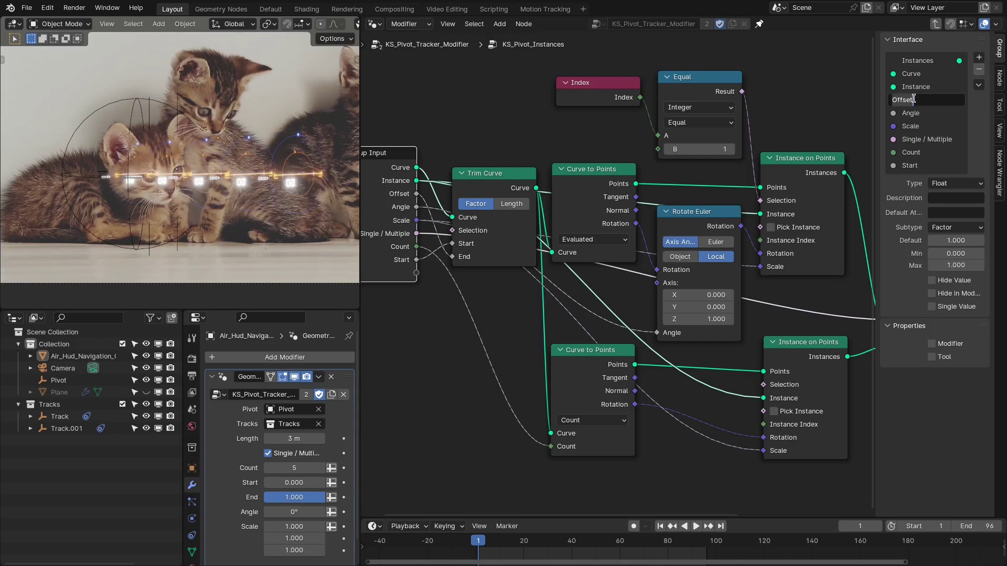
pyautogui.press('Return')
pyautogui.click(915, 165)
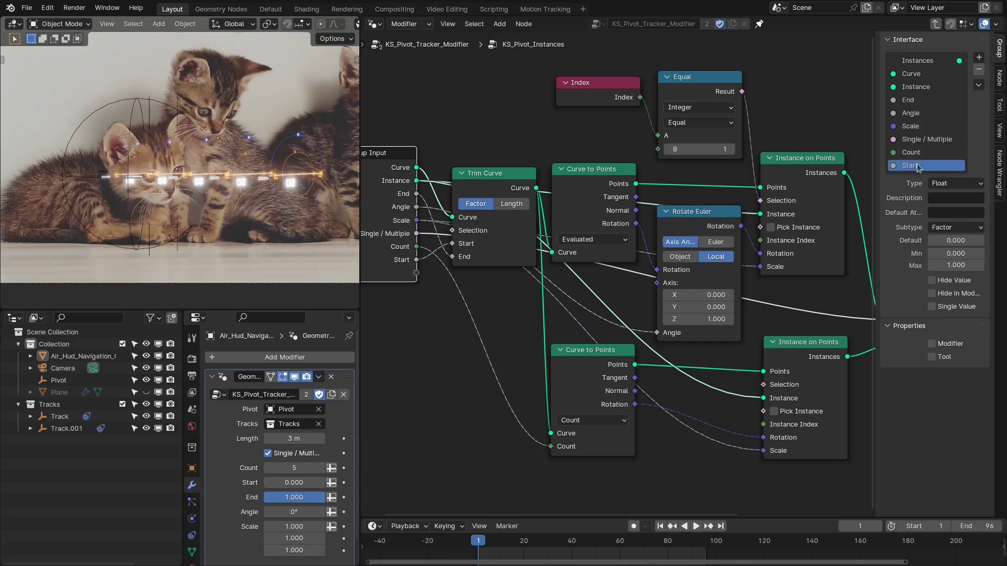
pyautogui.moveTo(922, 114); pyautogui.dragTo(920, 92)
pyautogui.press('n')
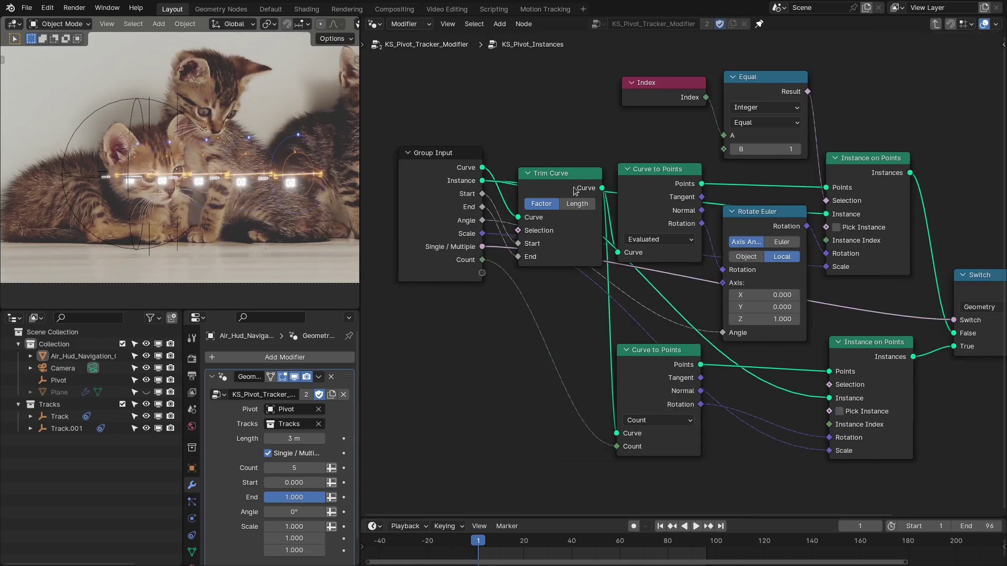
# Return to the KS_Pivot_Tracker_Modifier level and raise the modifier's Start value to about 0.824
pyautogui.press('Tab')
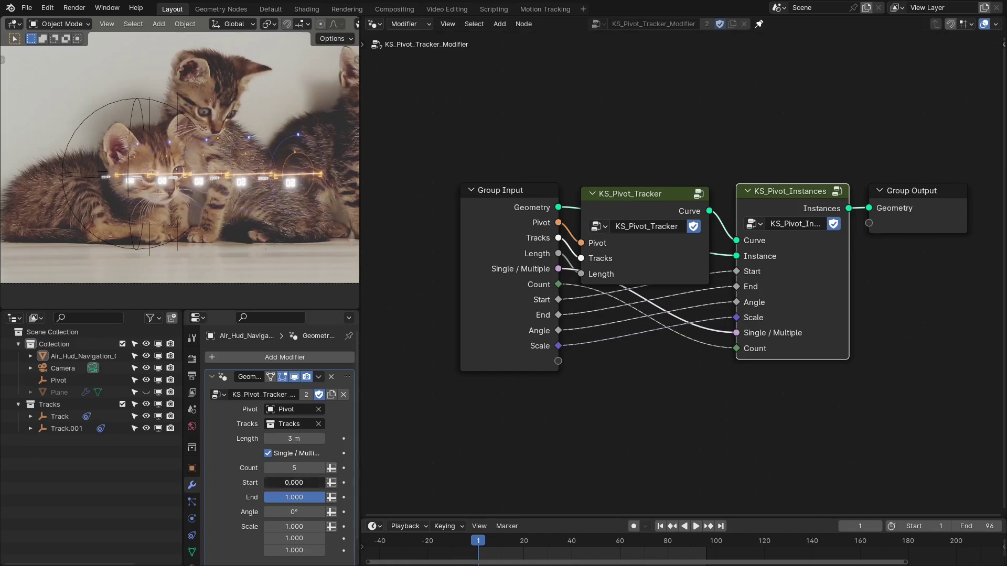
pyautogui.moveTo(292, 482); pyautogui.dragTo(318, 483)
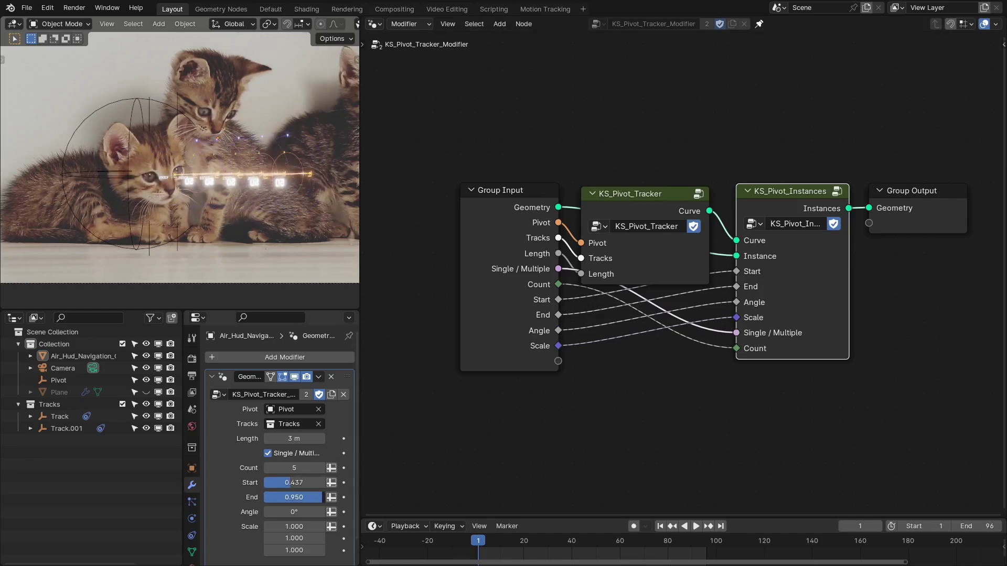
pyautogui.moveTo(290, 483); pyautogui.dragTo(314, 482)
# Play the animation to check how the HUD instances follow the tracked head with the raised Start value, and stop playback
pyautogui.scroll(-1, 279, 149)
pyautogui.press('space')
pyautogui.scroll(1, 275, 174)
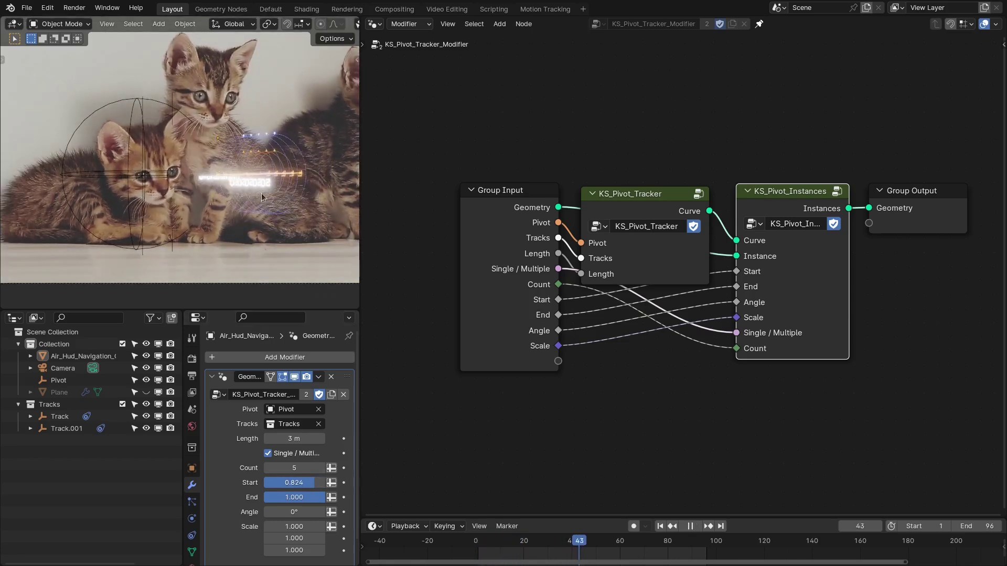
pyautogui.scroll(-1, 224, 178)
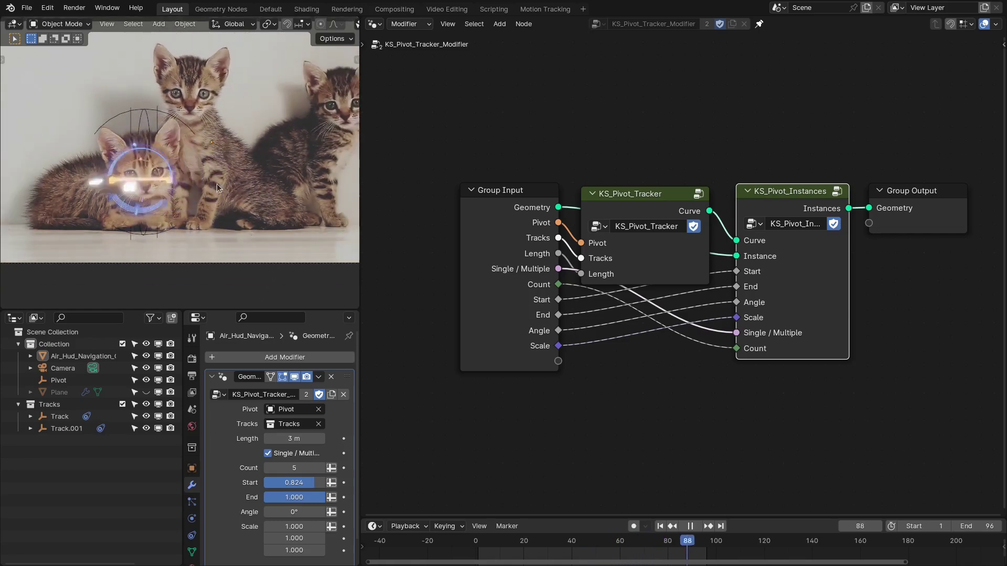
pyautogui.press('space')
# Review the nodes inside the KS_Pivot_Tracker and KS_Pivot_Instances groups, return to the modifier level and replay the animation
pyautogui.click(634, 203)
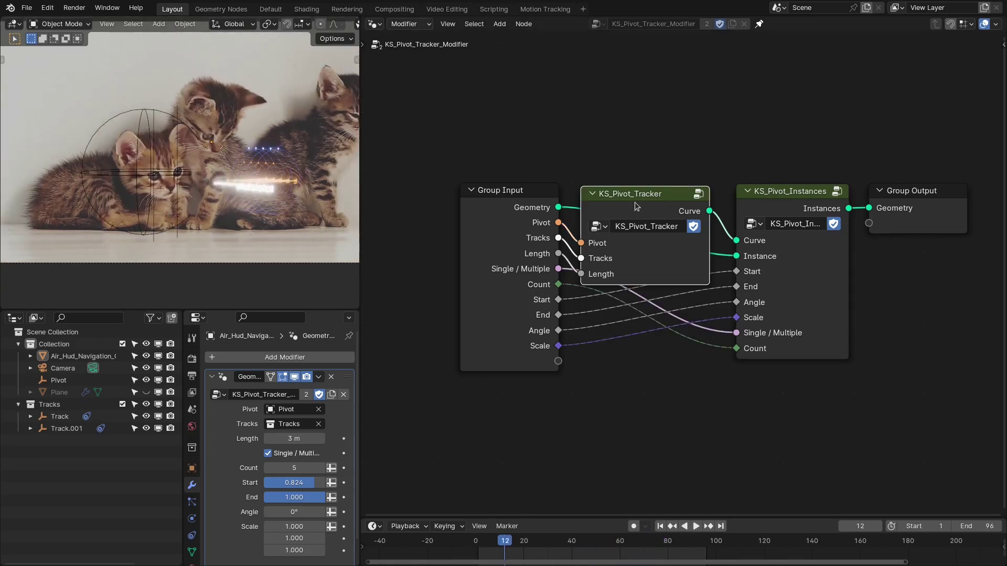
pyautogui.press('Tab')
pyautogui.press('Tab')
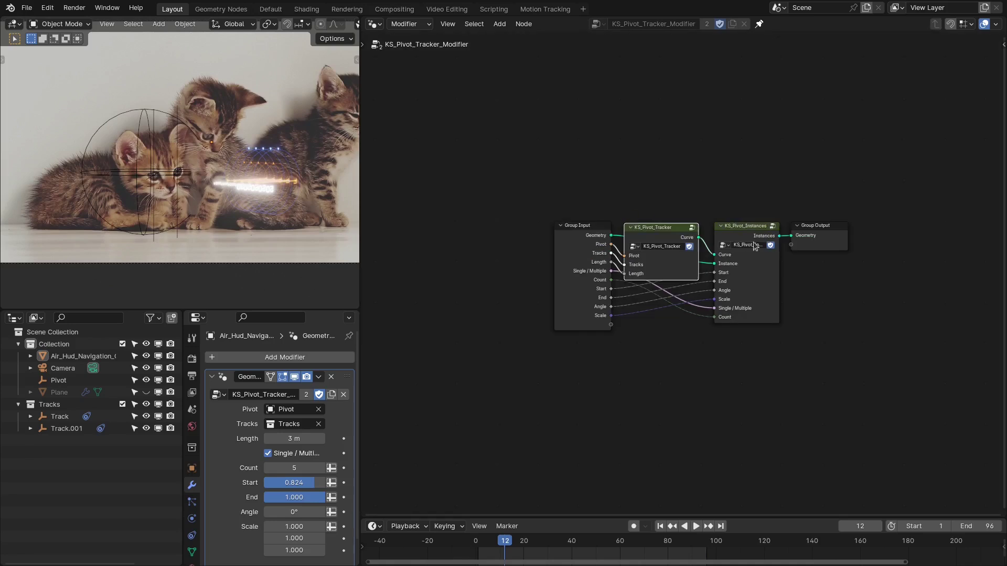
pyautogui.click(745, 238)
pyautogui.press('Tab')
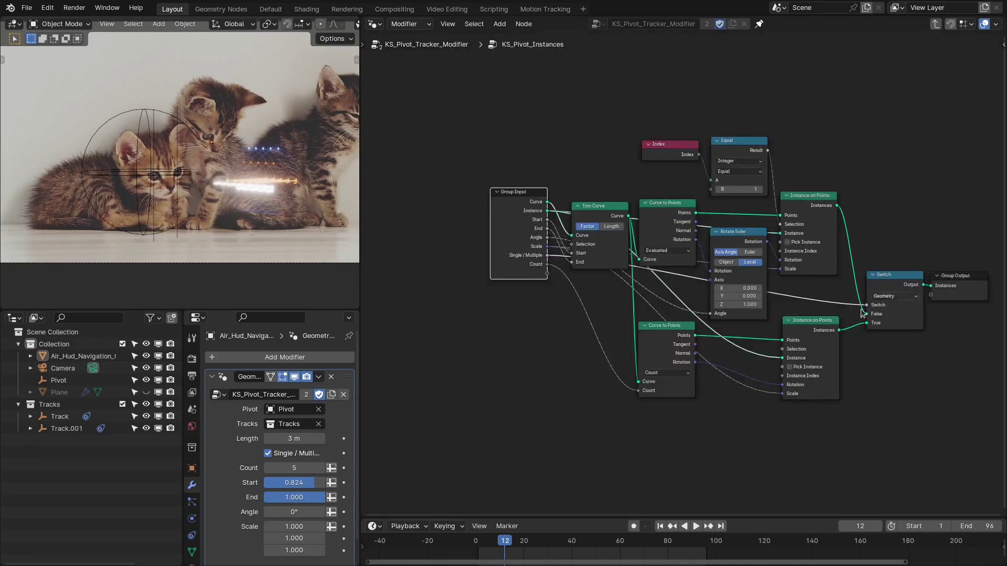
pyautogui.press('Tab')
pyautogui.press('space')
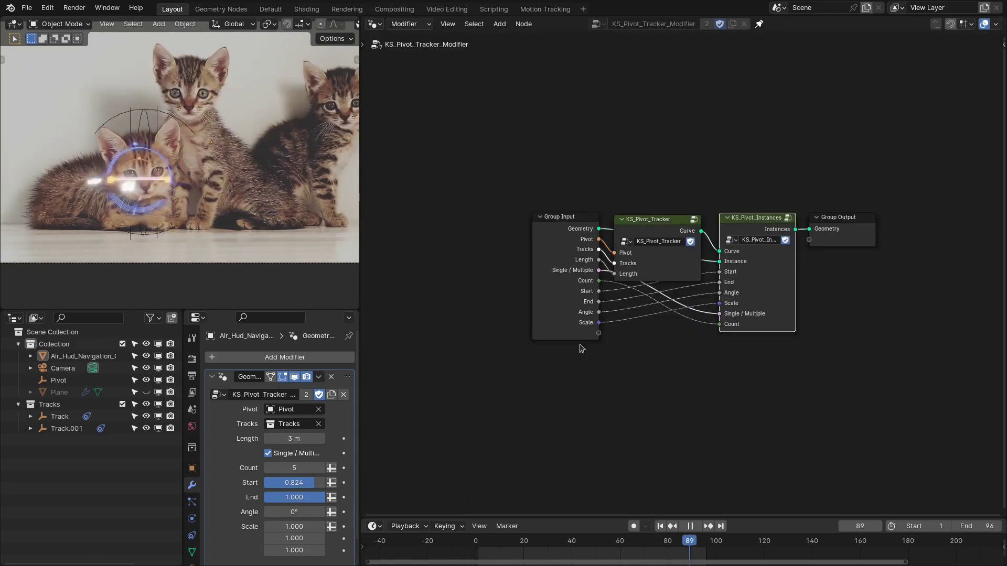